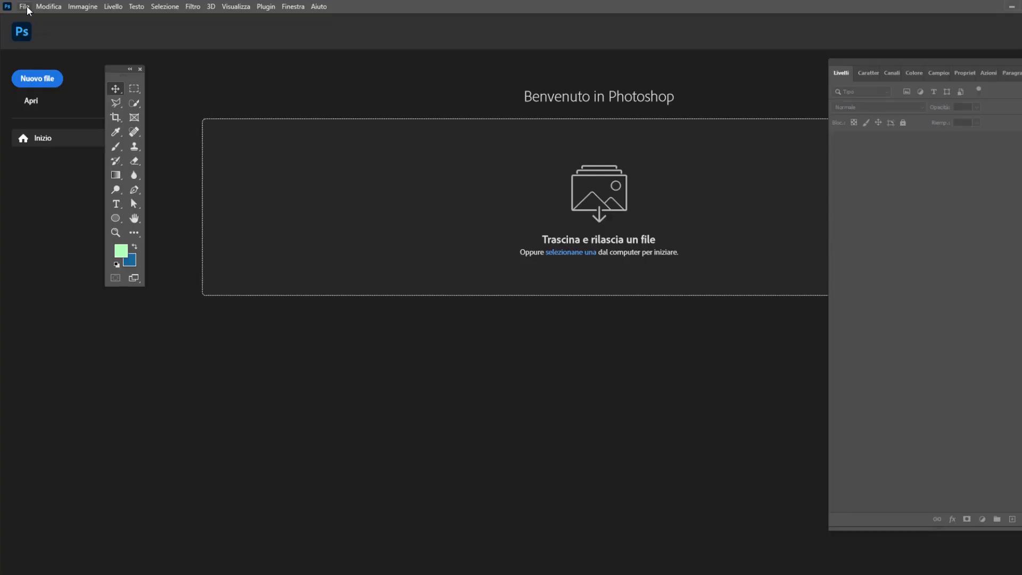
# Create a new A5 print document (148 × 210 mm, millimetres) in CMYK Color mode
pyautogui.click(24, 6)
pyautogui.click(42, 21)
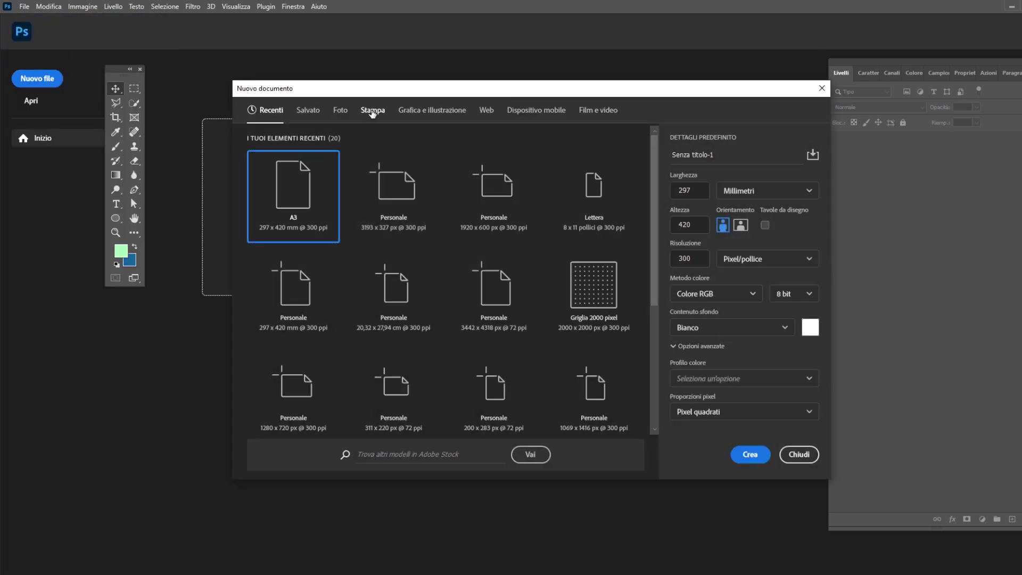
pyautogui.click(373, 112)
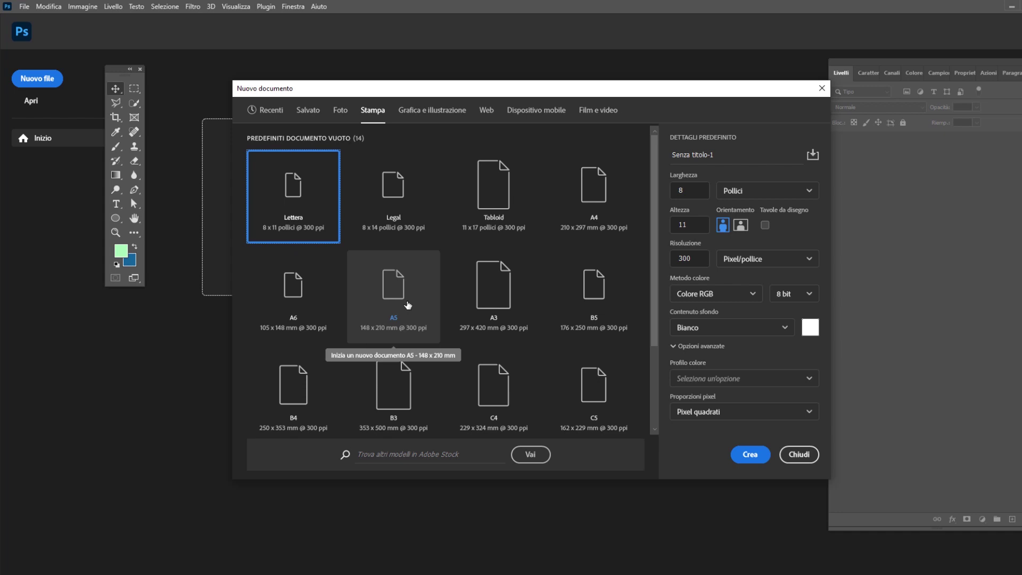
pyautogui.click(408, 305)
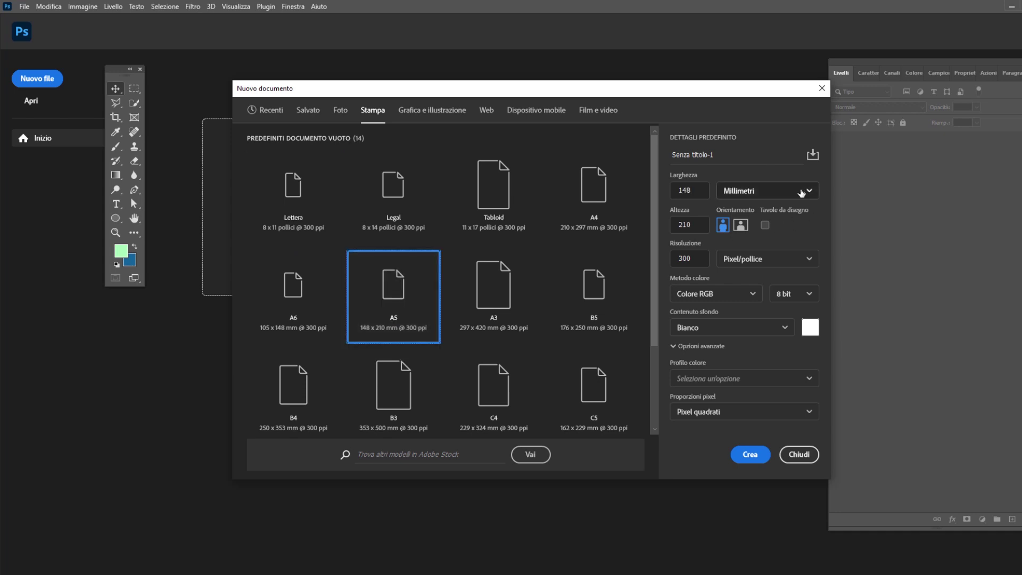
pyautogui.click(802, 192)
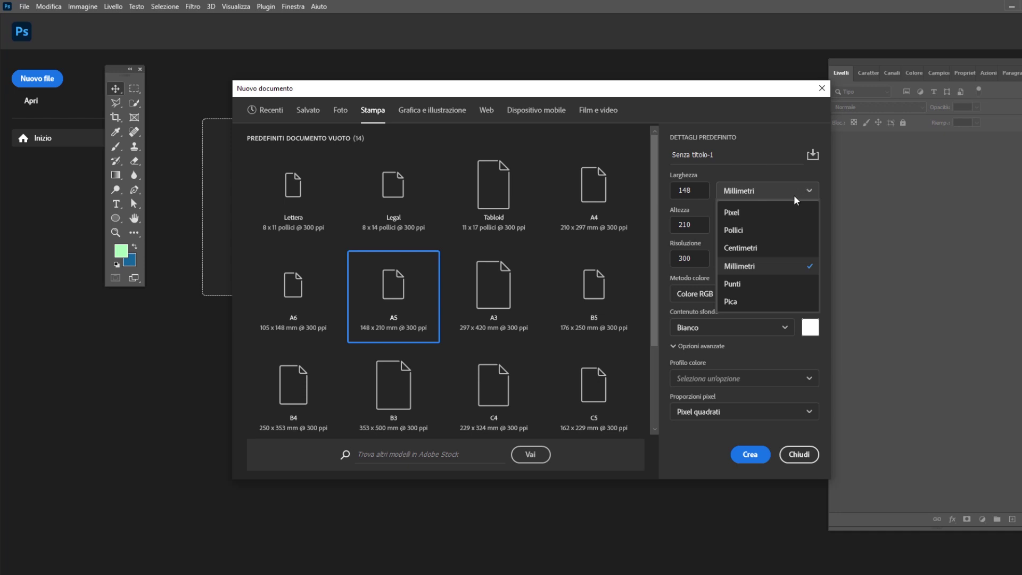
pyautogui.click(785, 186)
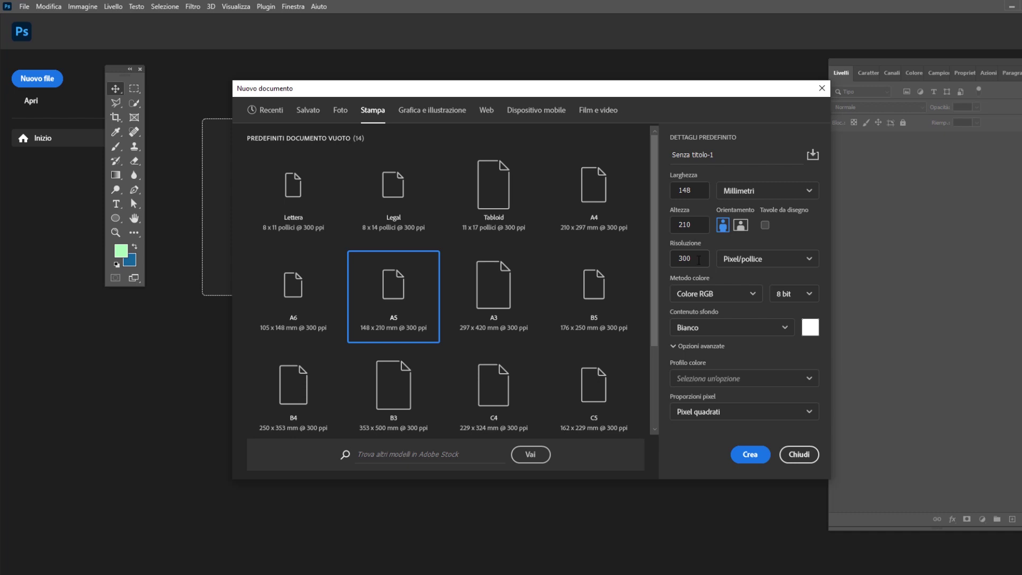
pyautogui.click(706, 298)
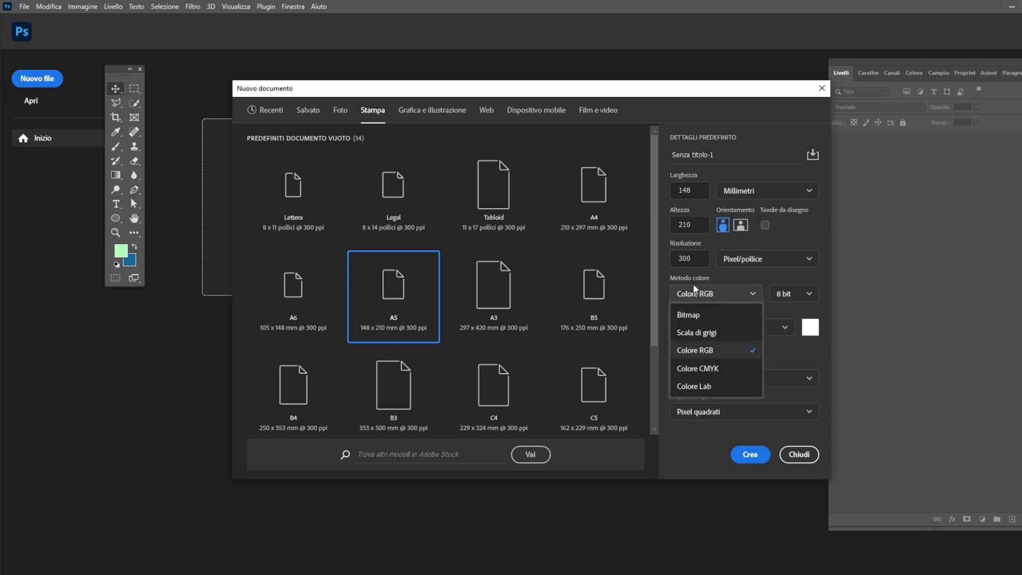
pyautogui.click(725, 369)
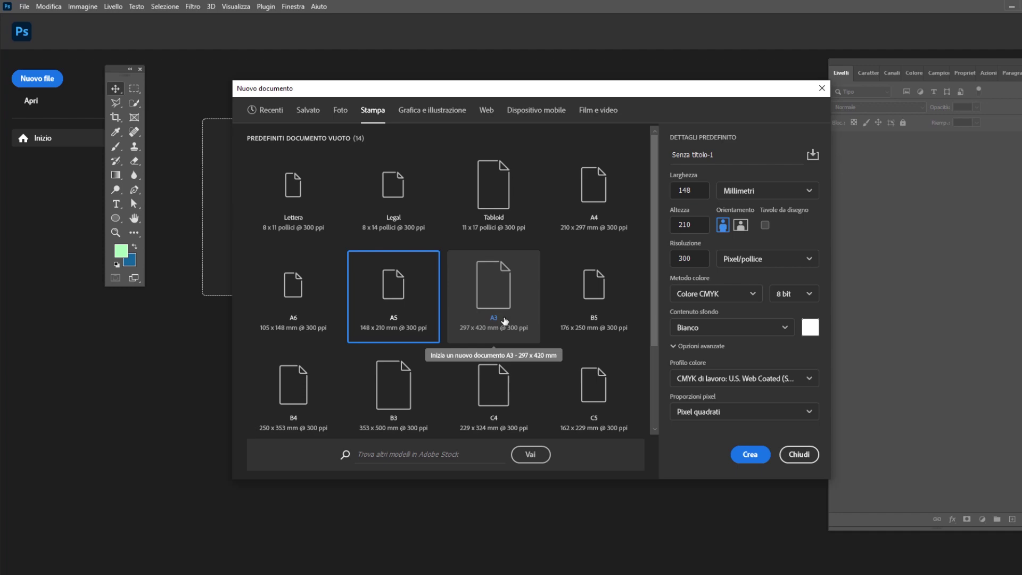
pyautogui.click(750, 454)
# Duplicate the Sfondo layer and proportionally scale the texture to cover the whole A5 page
pyautogui.moveTo(876, 163); pyautogui.dragTo(971, 519)
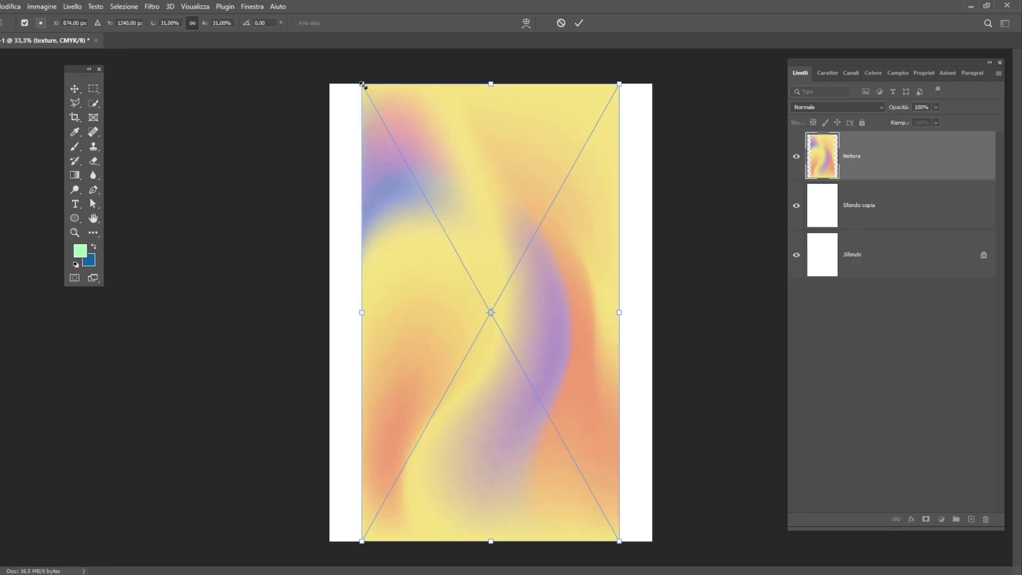
pyautogui.moveTo(362, 84); pyautogui.dragTo(313, 39)
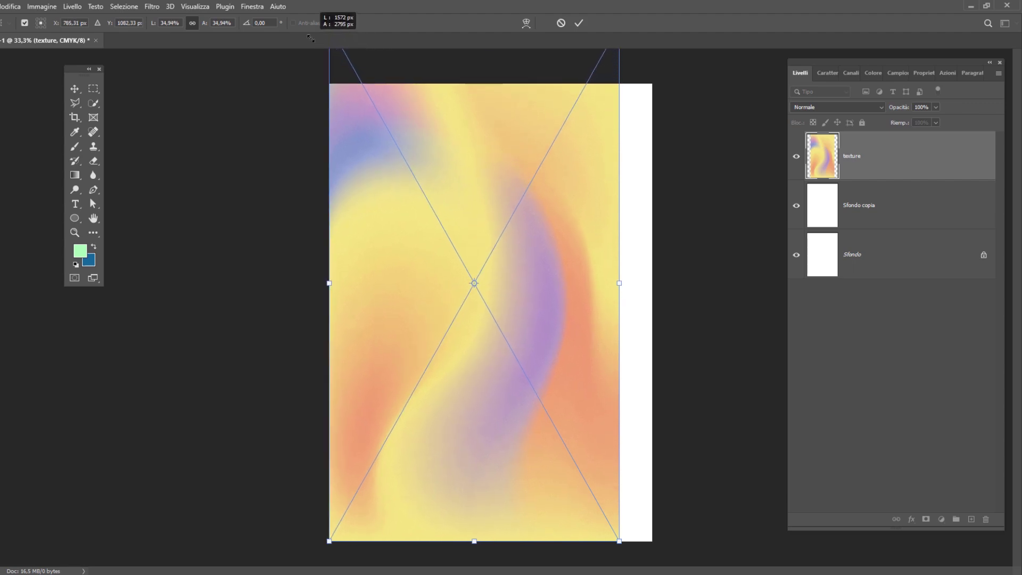
pyautogui.click(192, 24)
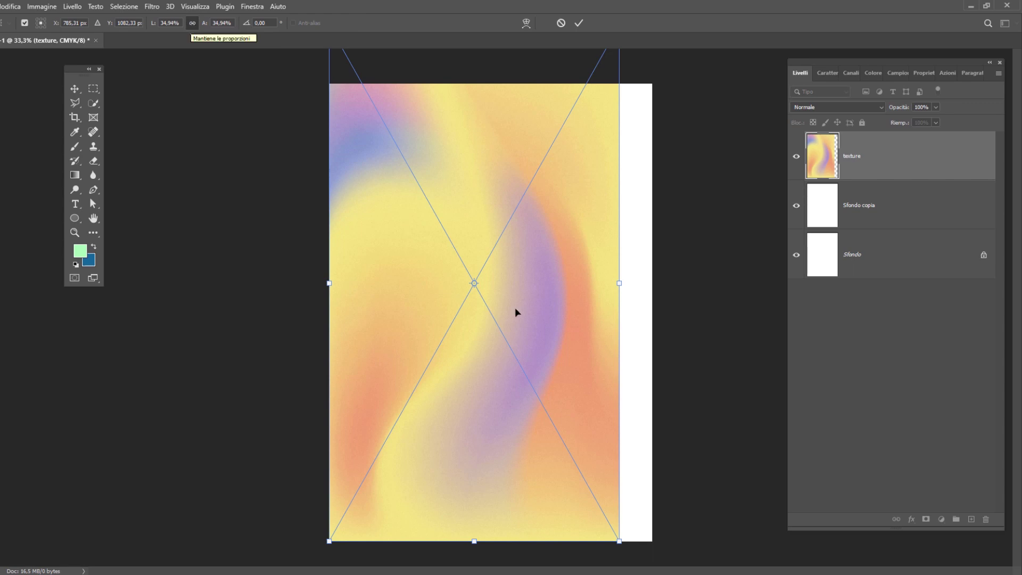
pyautogui.moveTo(619, 541); pyautogui.dragTo(675, 563)
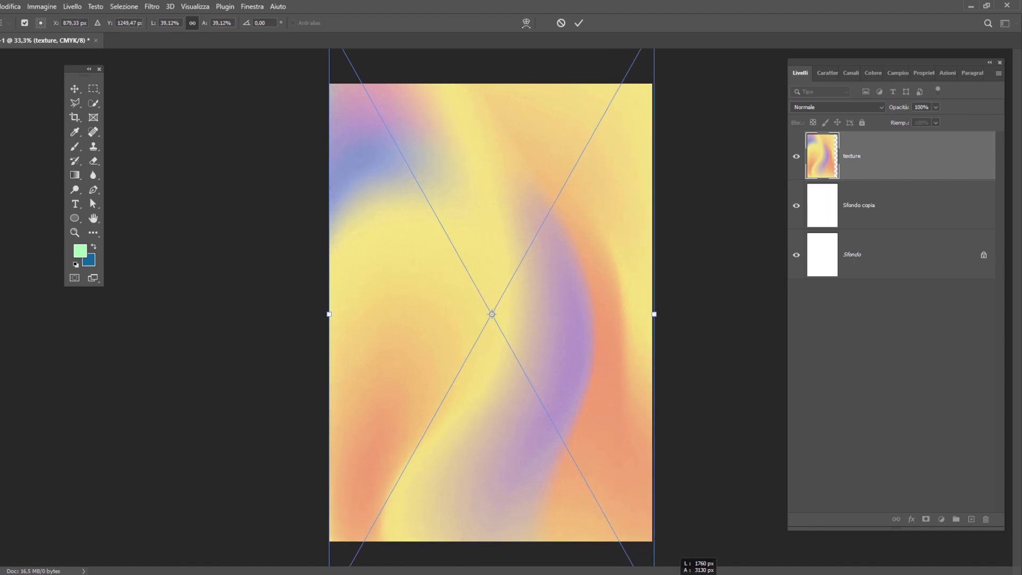
pyautogui.moveTo(528, 247); pyautogui.dragTo(535, 271)
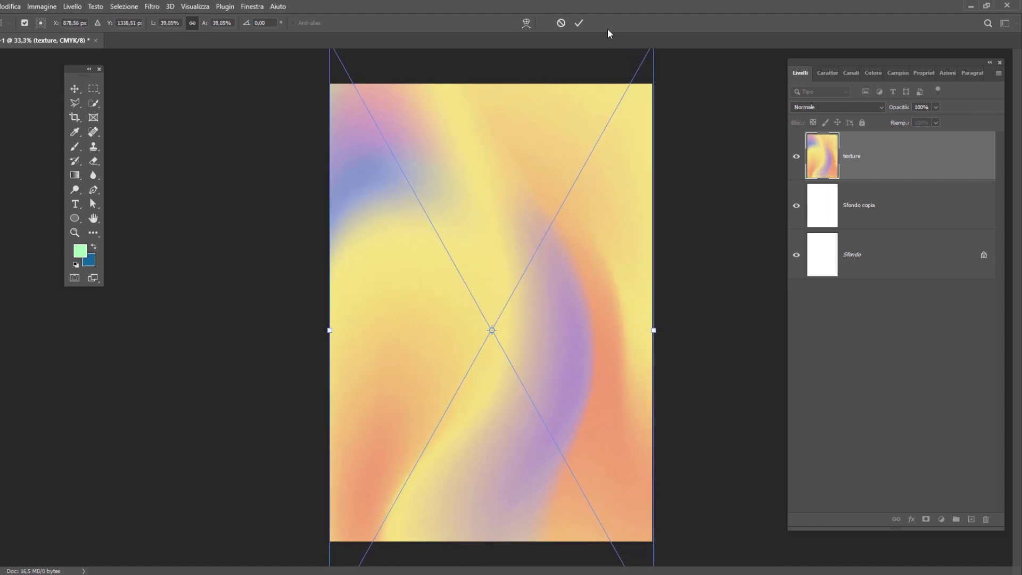
pyautogui.click(578, 23)
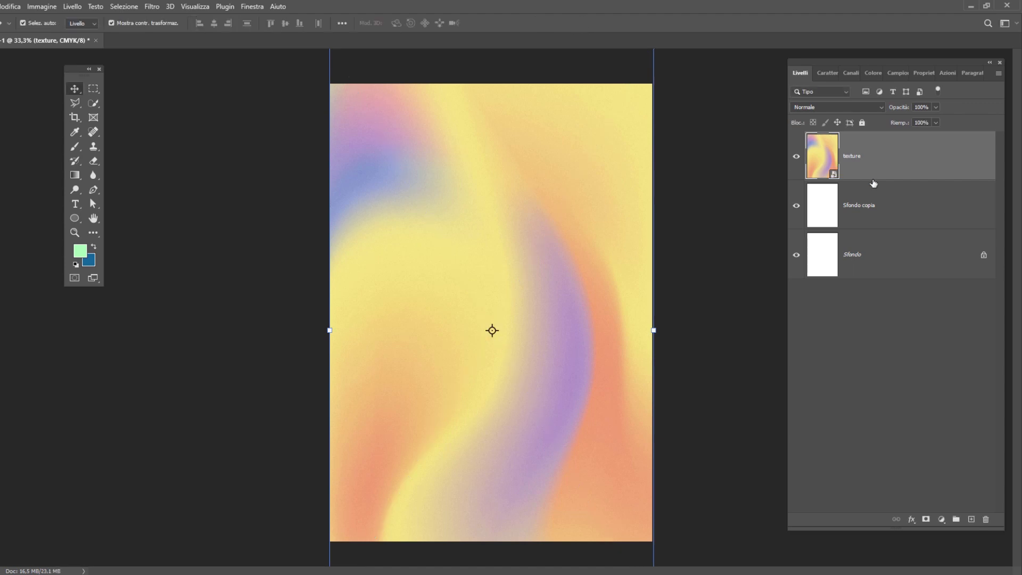
# Lock the texture layer and draw a closed three-point downward triangle with the Pen tool
pyautogui.click(862, 123)
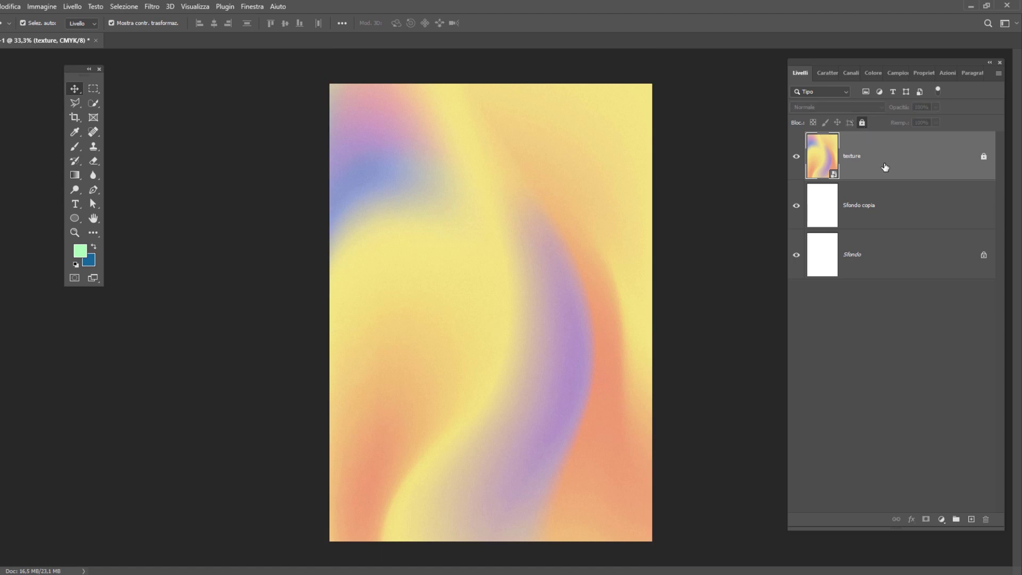
pyautogui.click(93, 190)
pyautogui.click(403, 254)
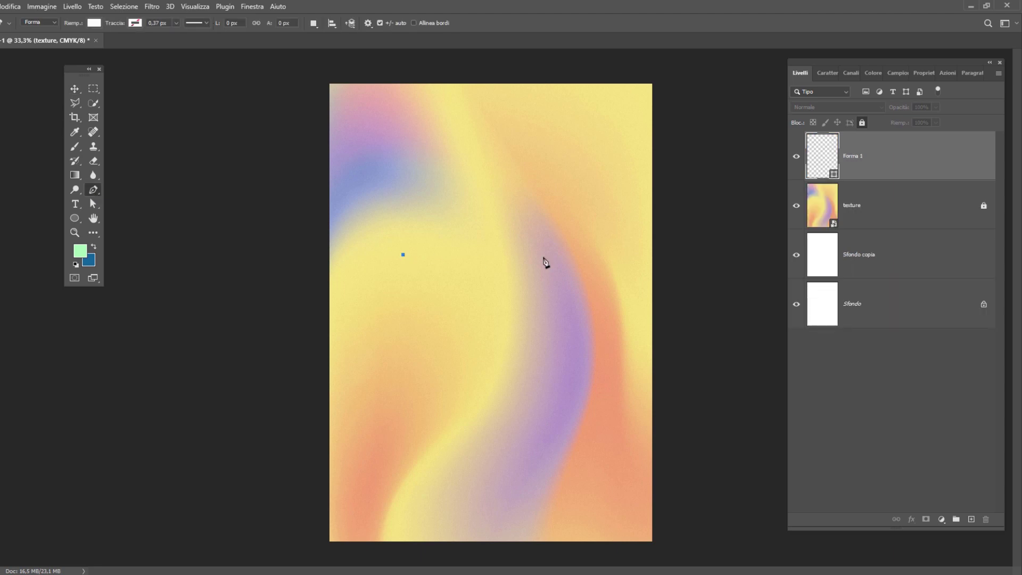
pyautogui.click(572, 255)
pyautogui.click(488, 408)
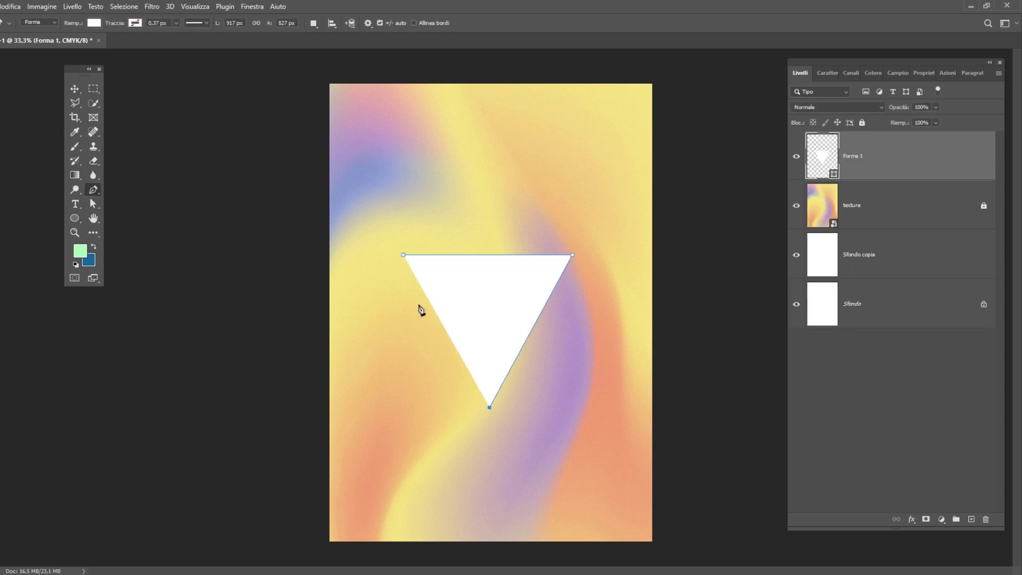
pyautogui.click(403, 255)
# Widen the triangle's top corners and lengthen its bottom point with Direct Selection
pyautogui.click(92, 205)
pyautogui.click(155, 215)
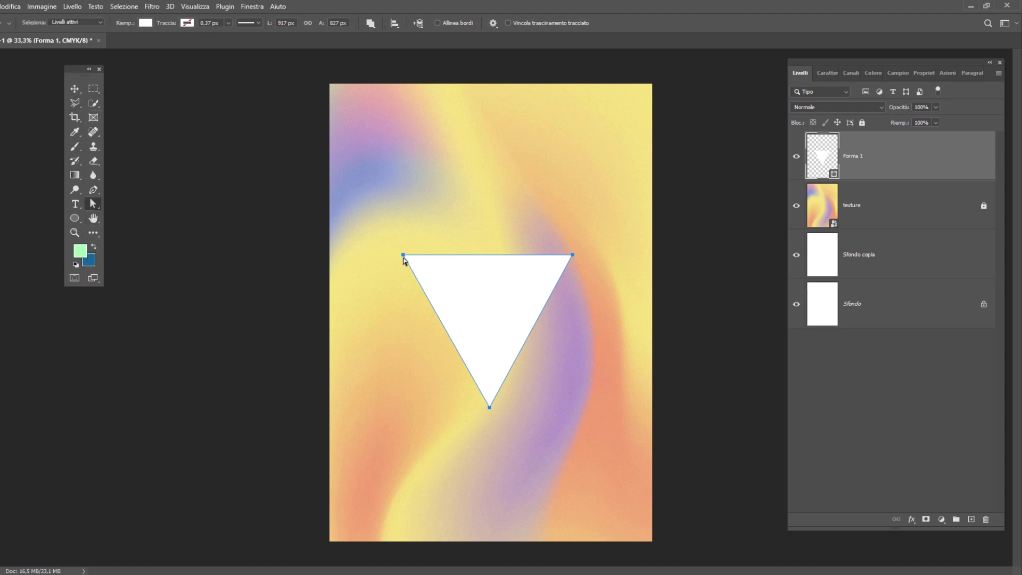
pyautogui.moveTo(403, 255); pyautogui.dragTo(381, 254)
pyautogui.click(572, 255)
pyautogui.moveTo(576, 255); pyautogui.dragTo(597, 252)
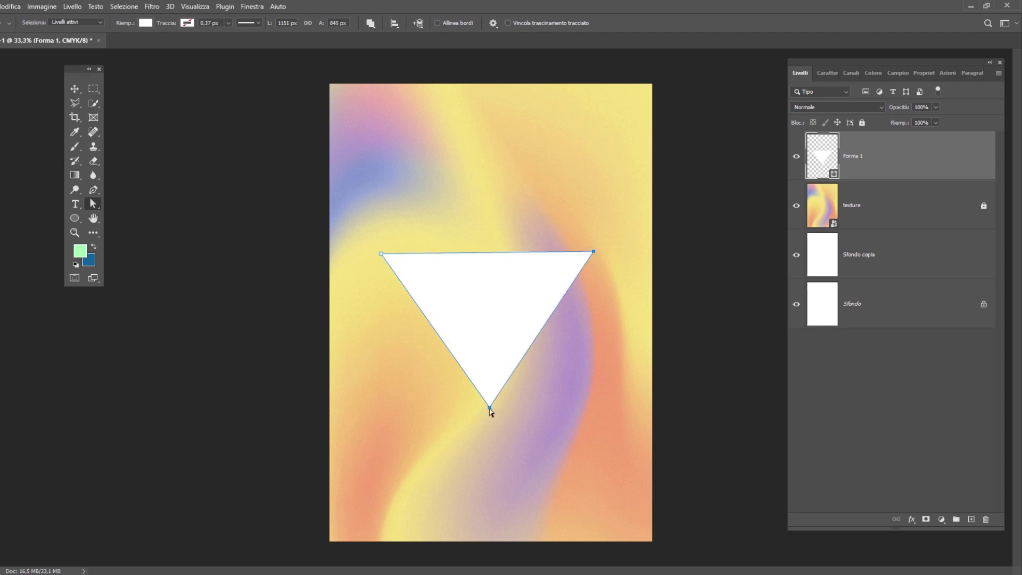
pyautogui.moveTo(490, 411); pyautogui.dragTo(491, 422)
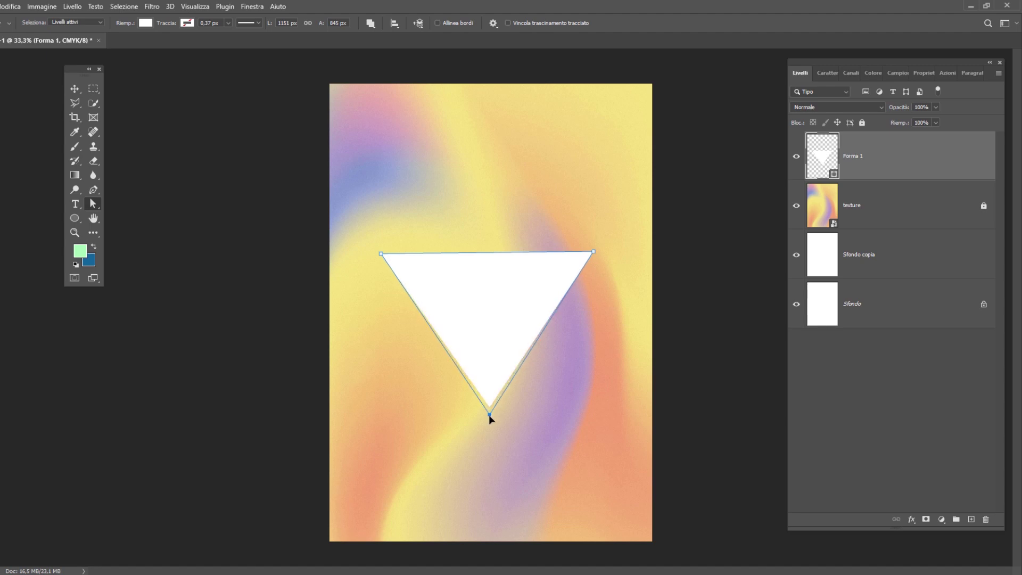
pyautogui.press('v')
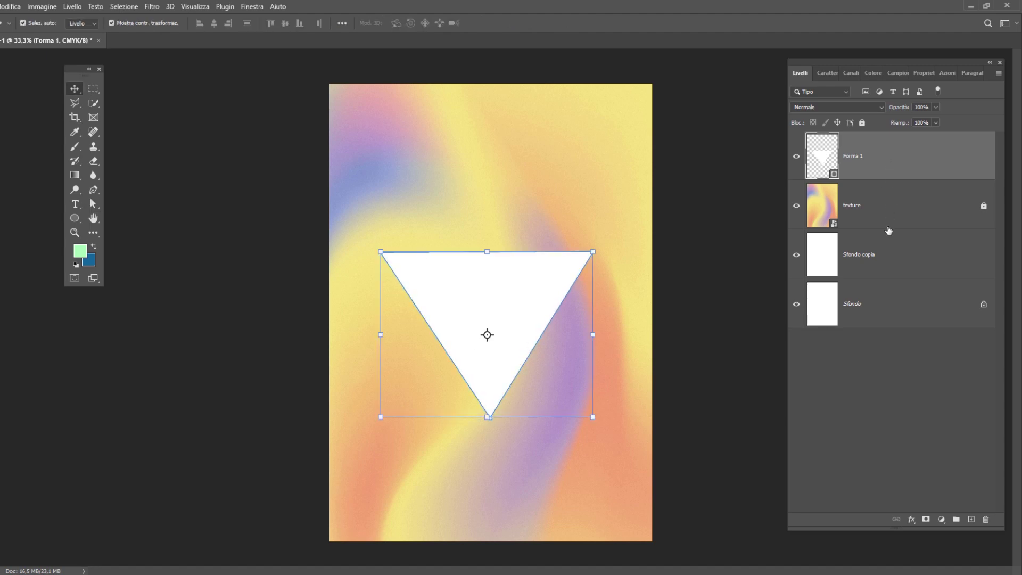
# Align the triangle to the page's horizontal and vertical centres using the background copy
pyautogui.keyDown('ctrl'); pyautogui.click(887, 259); pyautogui.keyUp('ctrl')
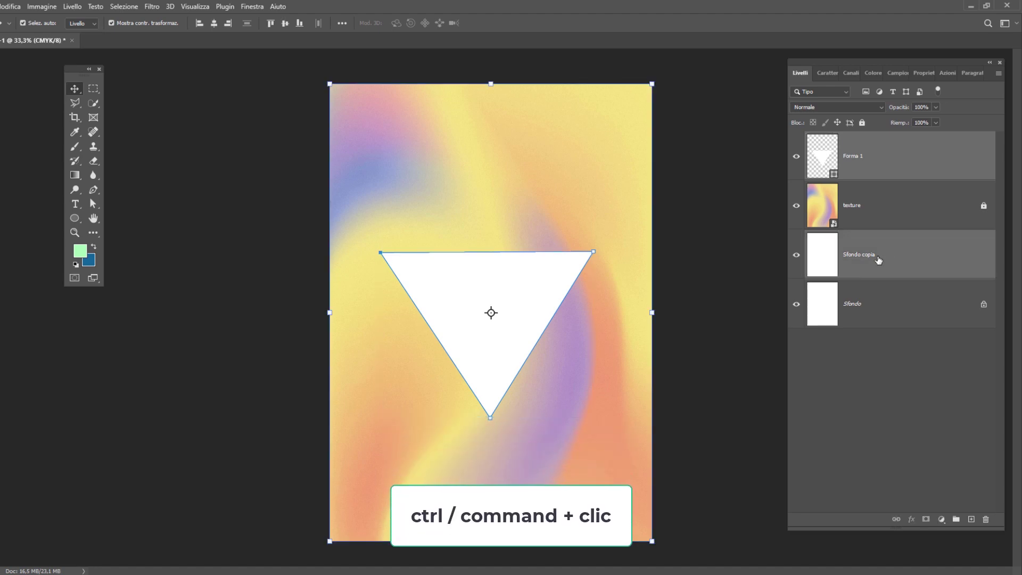
pyautogui.click(214, 23)
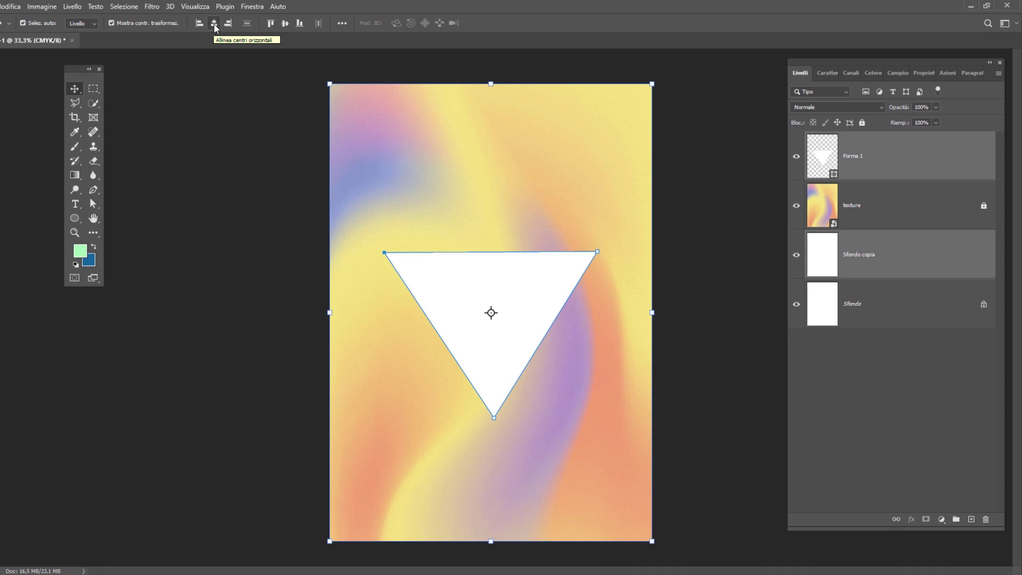
pyautogui.click(287, 22)
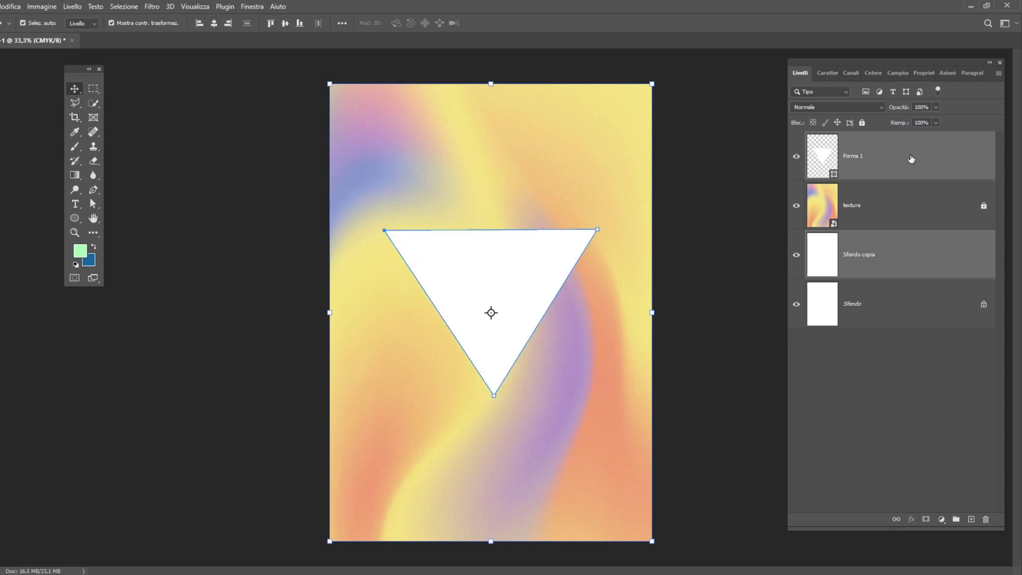
# Reselect the triangle layer together with the background copy layer
pyautogui.click(900, 160)
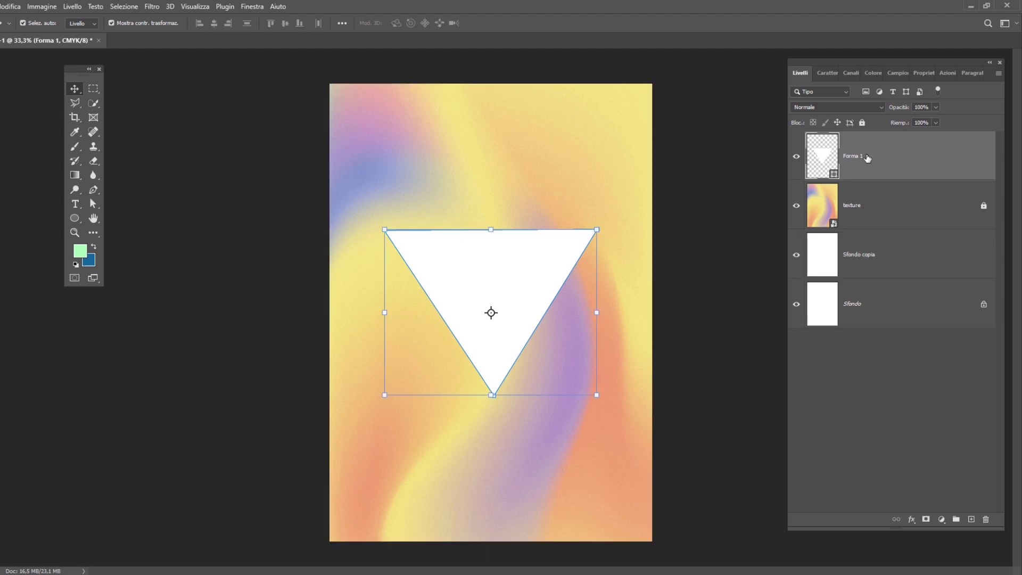
pyautogui.click(877, 259)
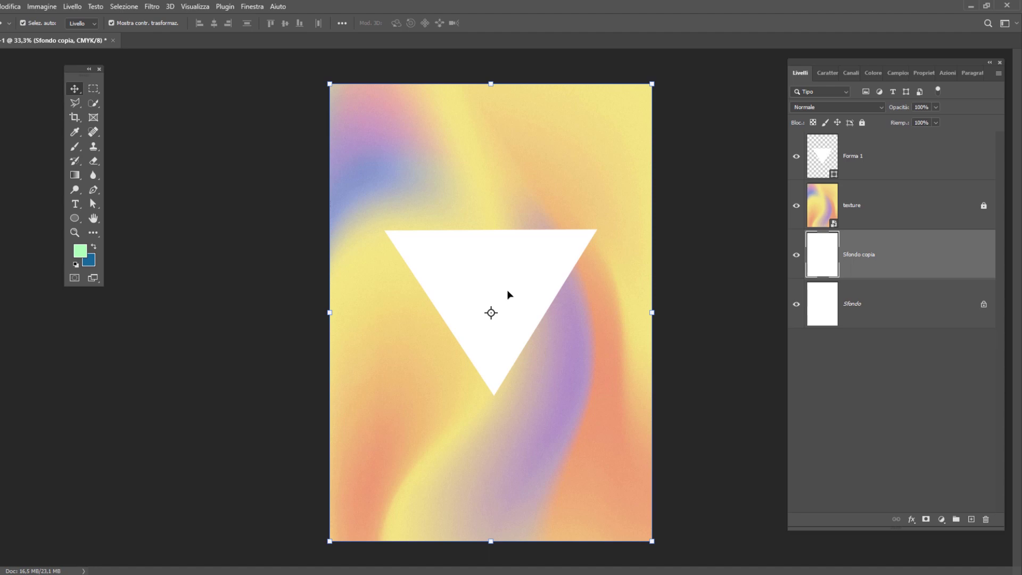
pyautogui.moveTo(498, 283)
pyautogui.mouseDown()
pyautogui.moveTo(538, 287)
pyautogui.moveTo(538, 302)
pyautogui.mouseUp()
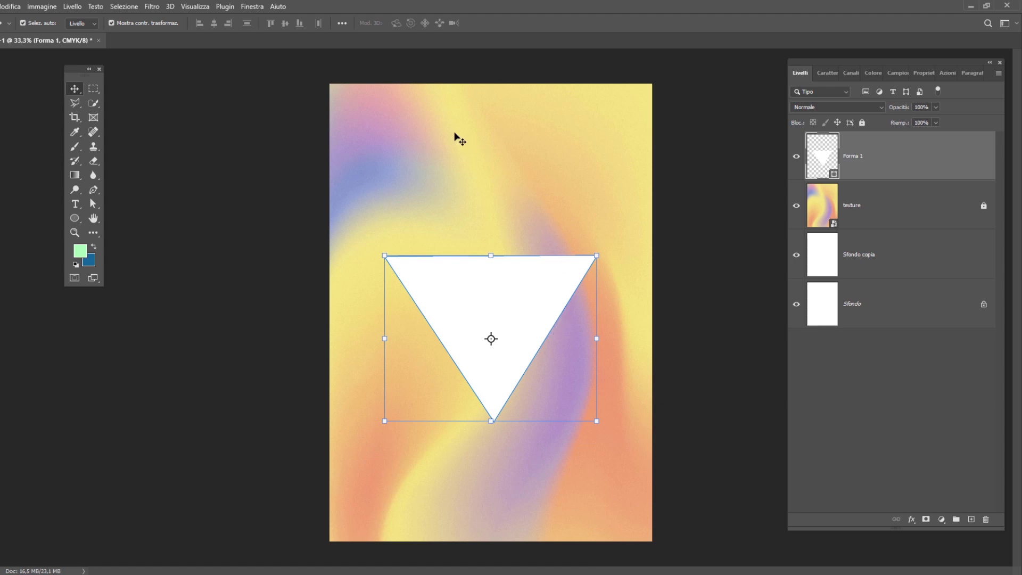
pyautogui.keyDown('ctrl'); pyautogui.click(900, 240); pyautogui.keyUp('ctrl')
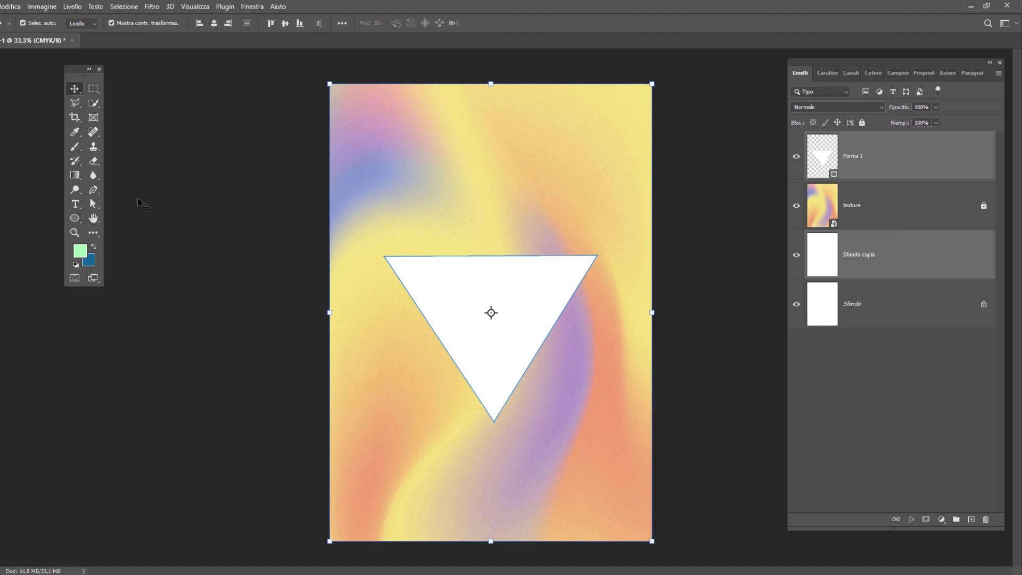
pyautogui.press('m')
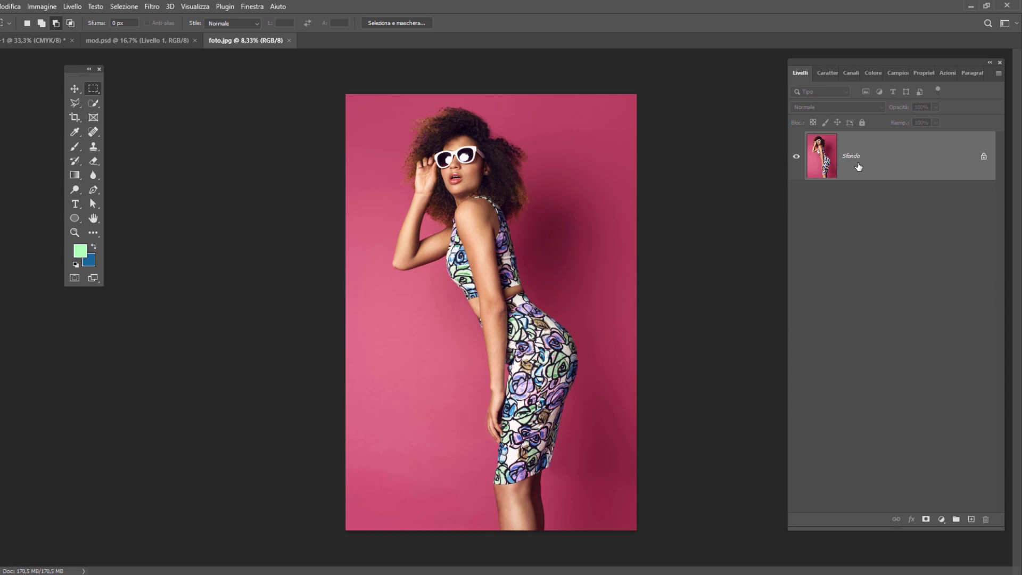
# Duplicate the photo's background layer and automatically select the woman as the subject
pyautogui.moveTo(857, 165); pyautogui.dragTo(970, 519)
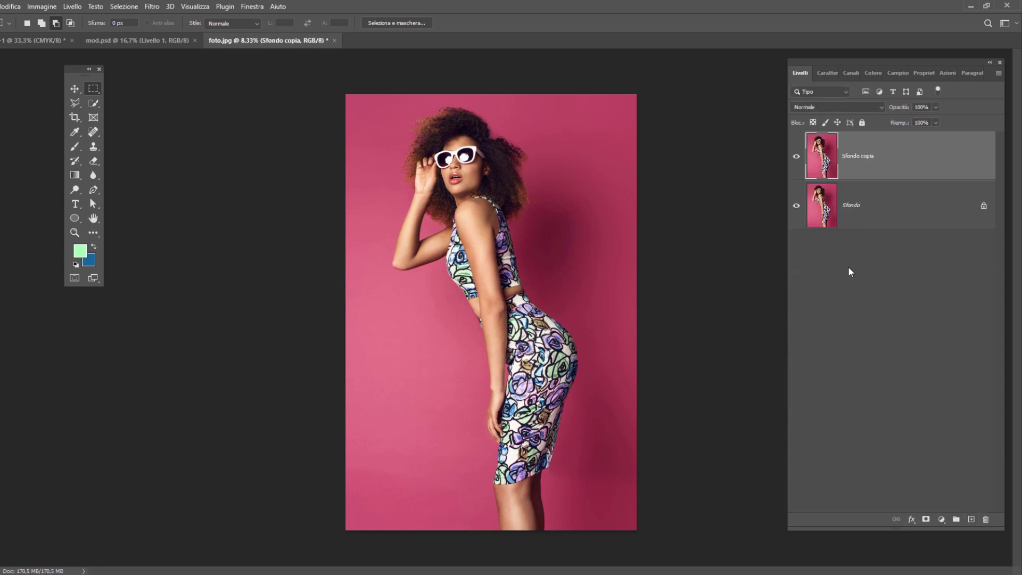
pyautogui.click(123, 6)
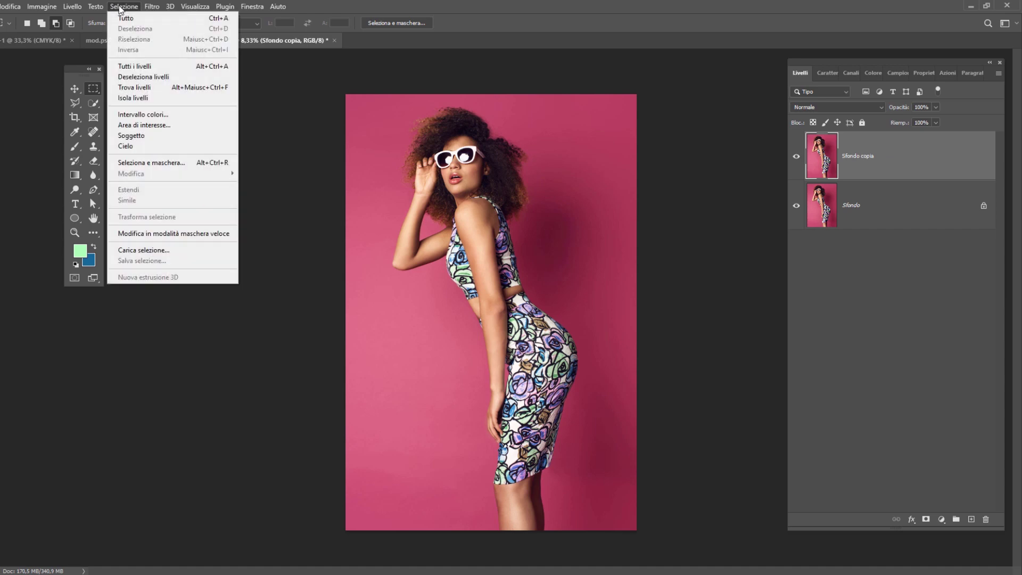
pyautogui.click(131, 136)
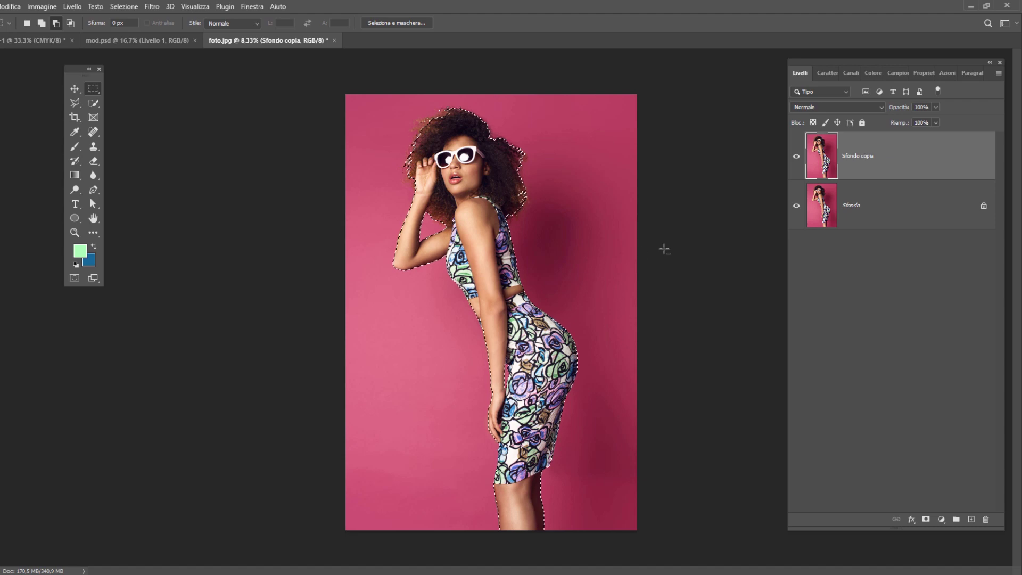
# Lift the woman onto her own layer, hide both backgrounds, and copy her cut-out
pyautogui.hotkey('ctrl', 'j')
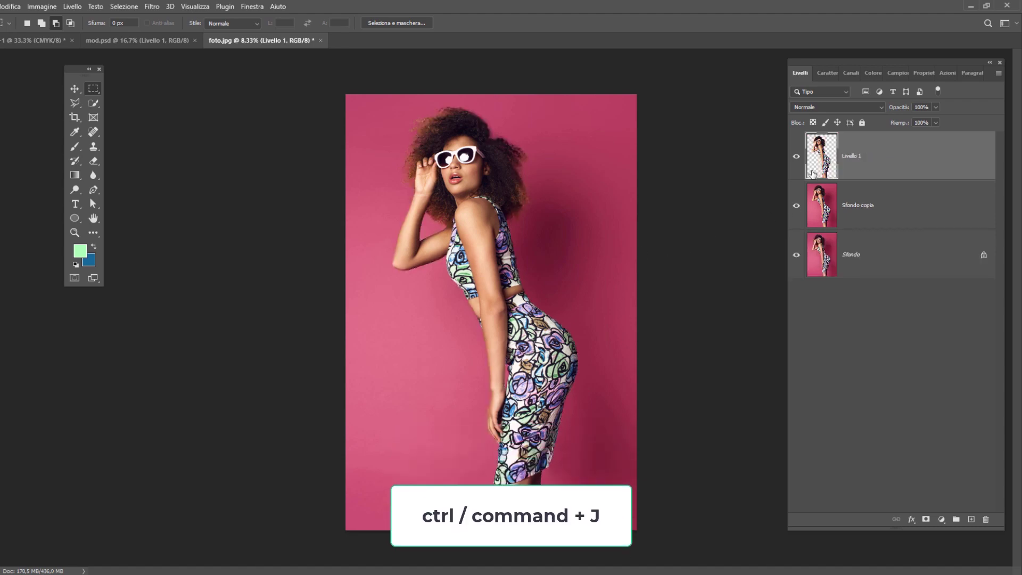
pyautogui.moveTo(796, 205); pyautogui.dragTo(796, 255)
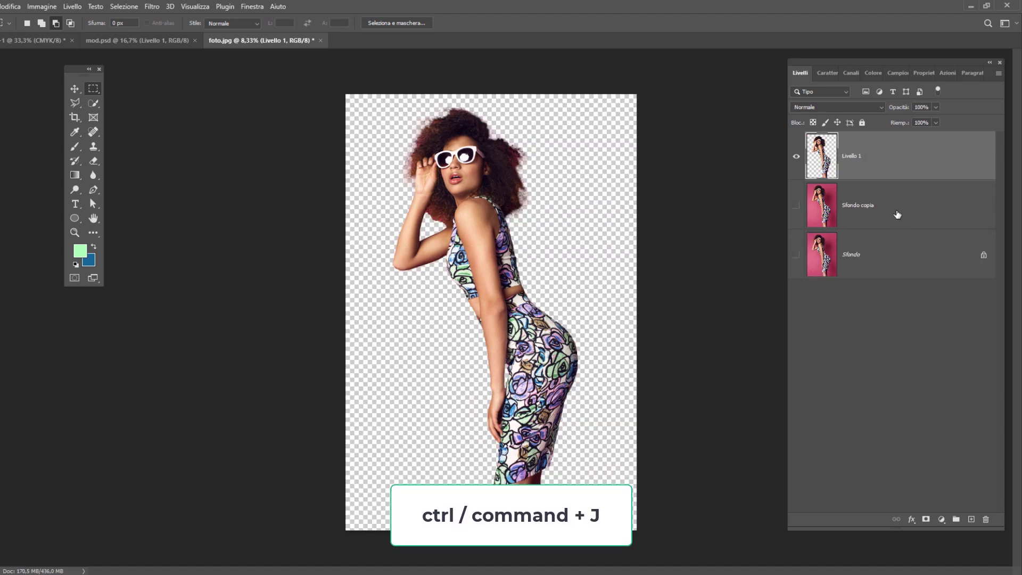
pyautogui.keyDown('ctrl'); pyautogui.click(826, 161); pyautogui.keyUp('ctrl')
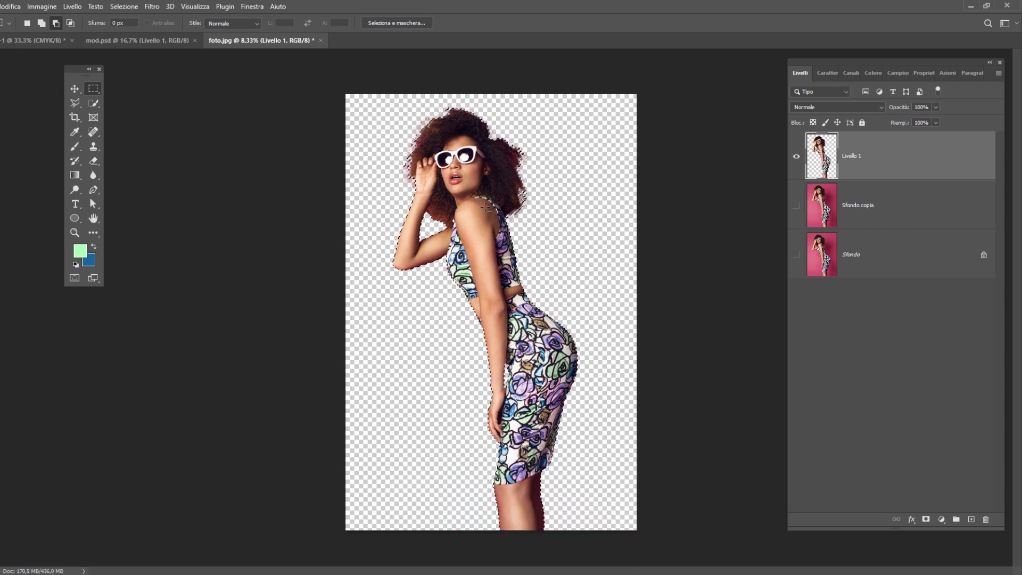
pyautogui.hotkey('ctrl', 'c')
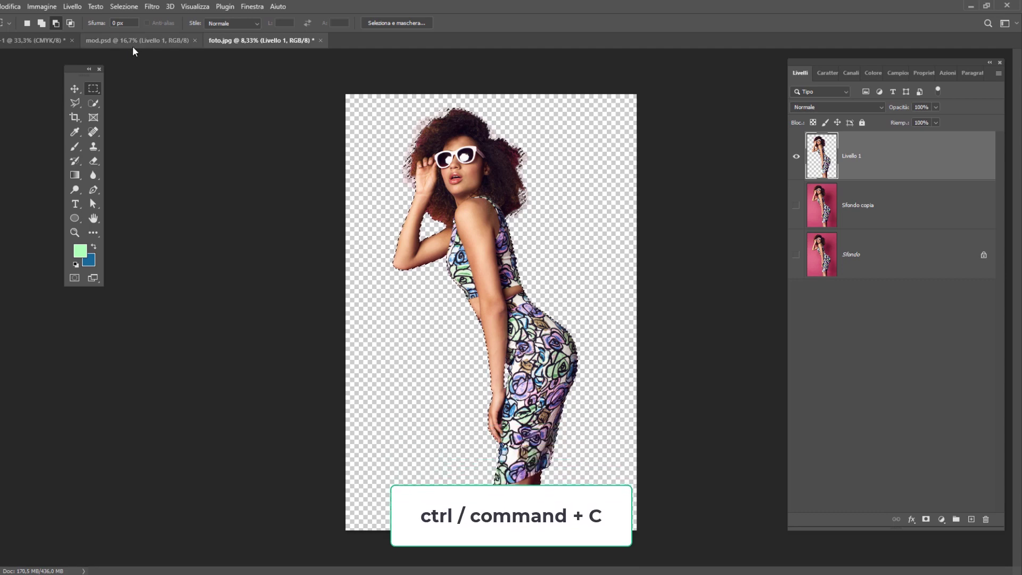
pyautogui.click(48, 6)
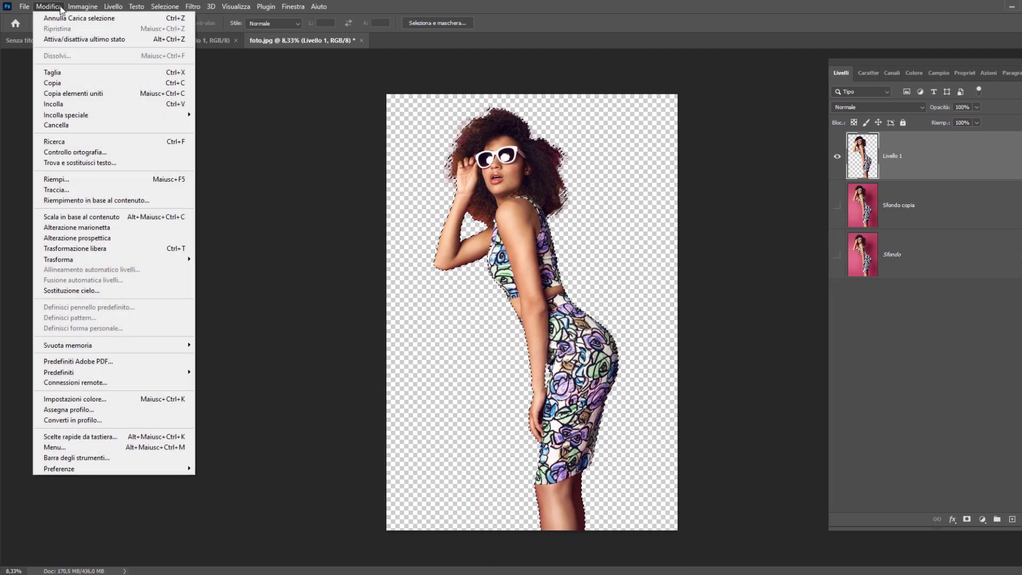
# Paste the cut-out woman into the poster above the triangle layer
pyautogui.click(53, 82)
pyautogui.click(58, 40)
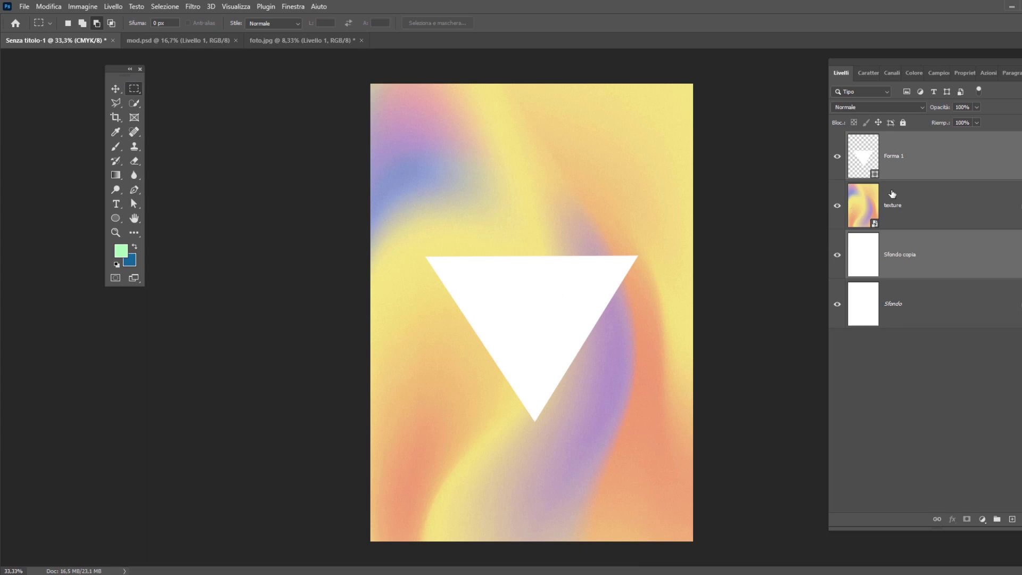
pyautogui.click(925, 162)
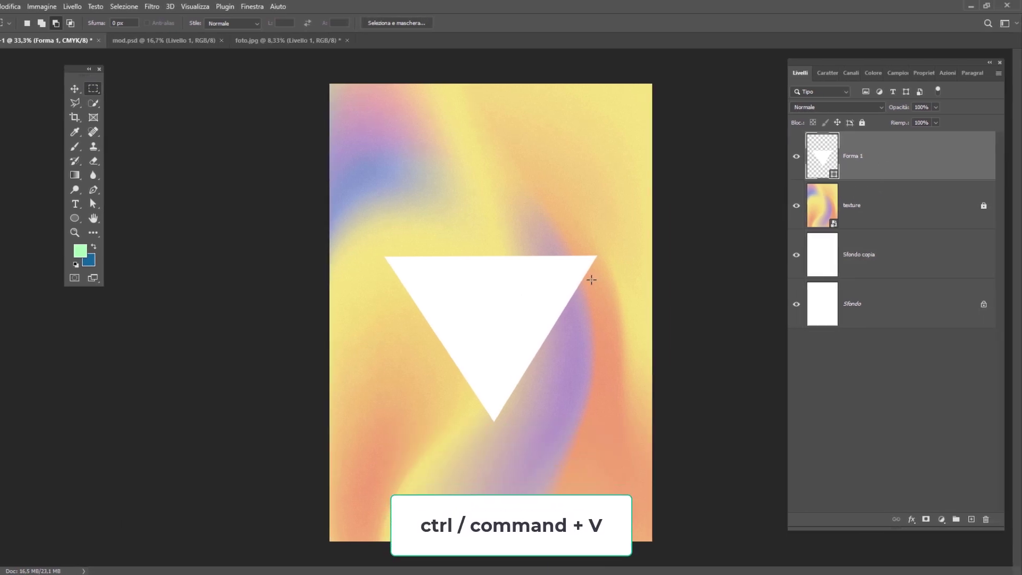
pyautogui.hotkey('ctrl', 'v')
pyautogui.click(11, 6)
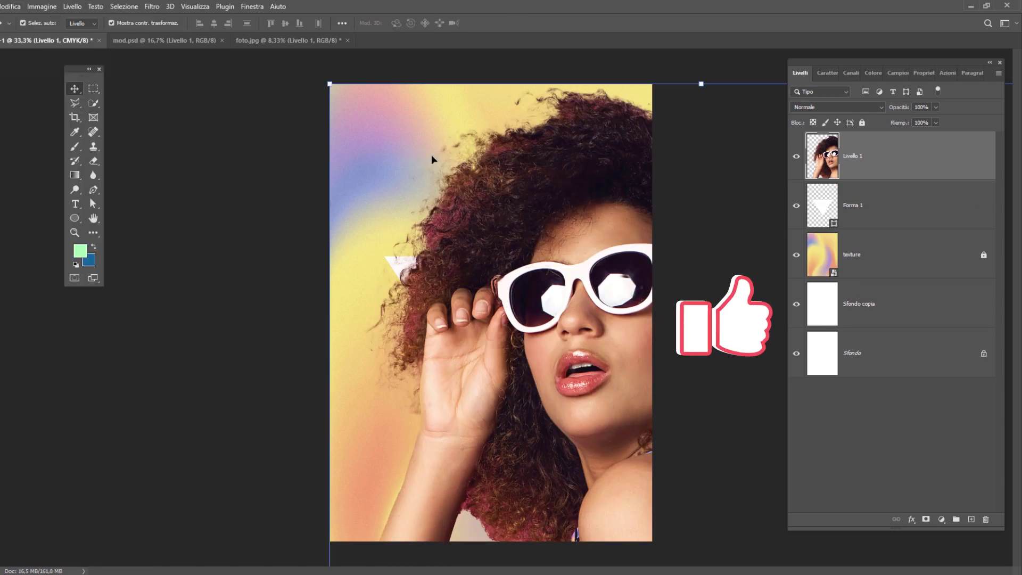
pyautogui.hotkey('ctrl', '-')
pyautogui.hotkey('ctrl', '-')
pyautogui.hotkey('ctrl', '-')
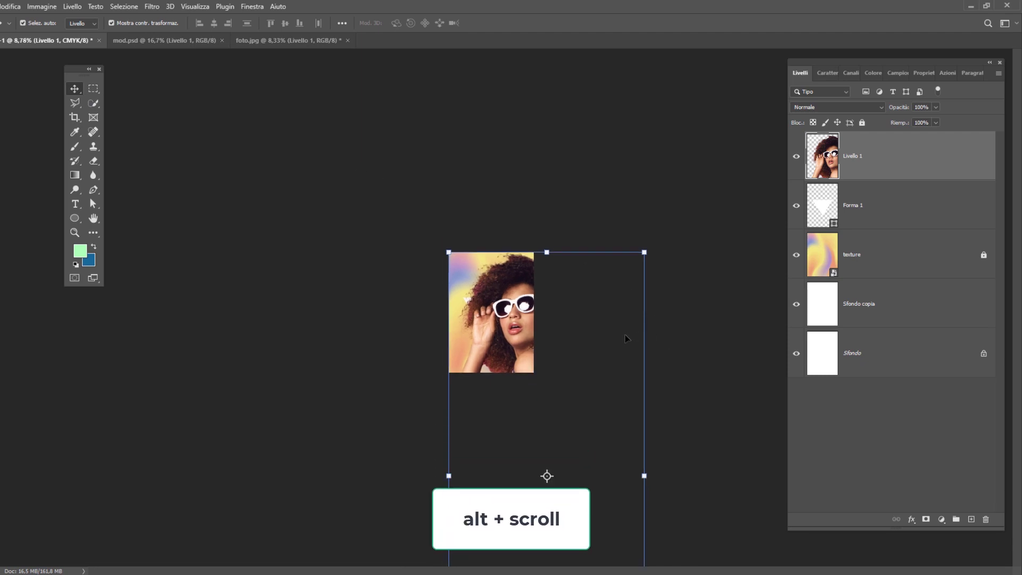
# Scale the pasted woman down to about 25% and position her over the triangle
pyautogui.hotkey('ctrl', 't')
pyautogui.moveTo(644, 251); pyautogui.dragTo(615, 318)
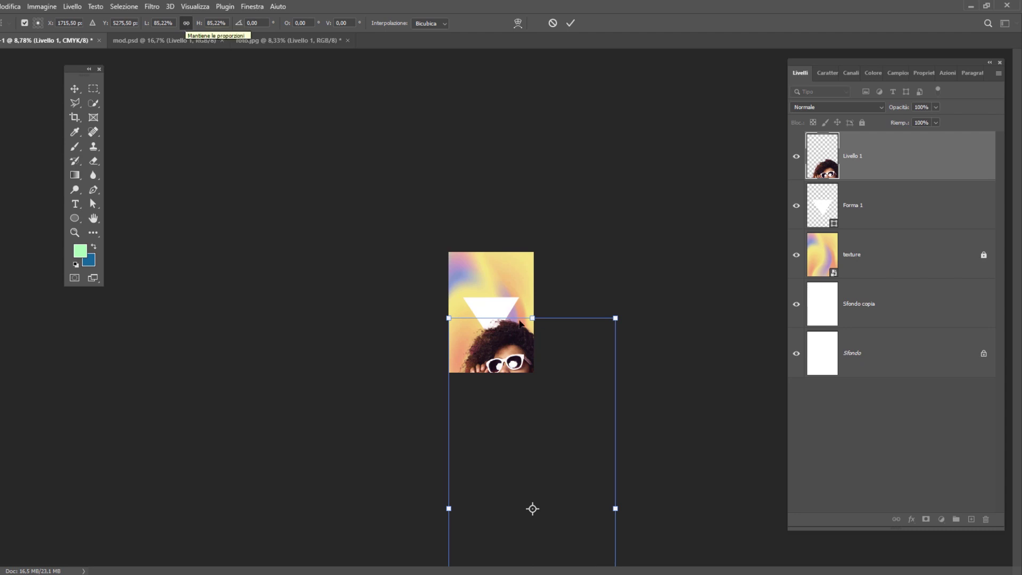
pyautogui.moveTo(520, 323); pyautogui.dragTo(521, 257)
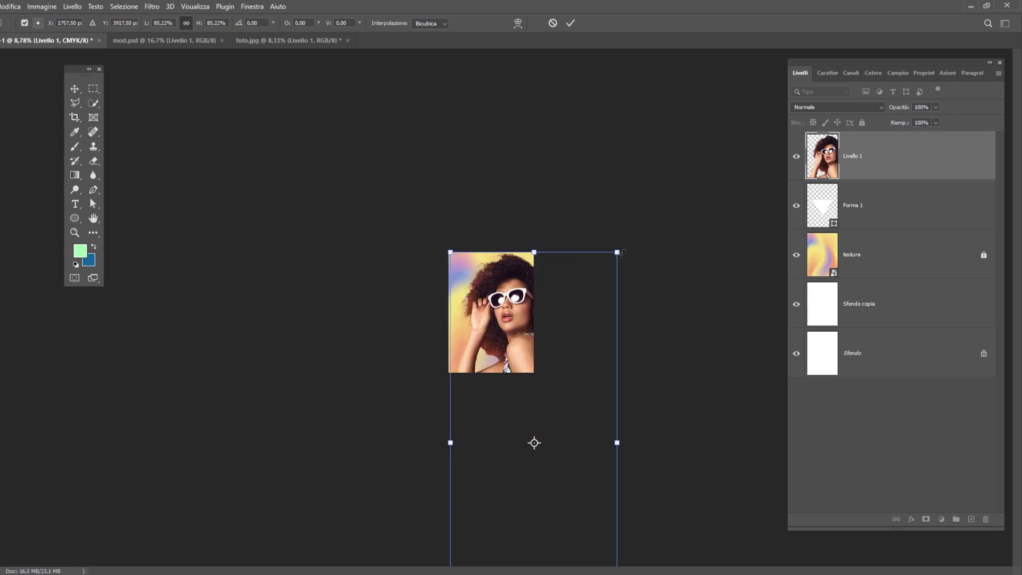
pyautogui.moveTo(619, 252); pyautogui.dragTo(538, 313)
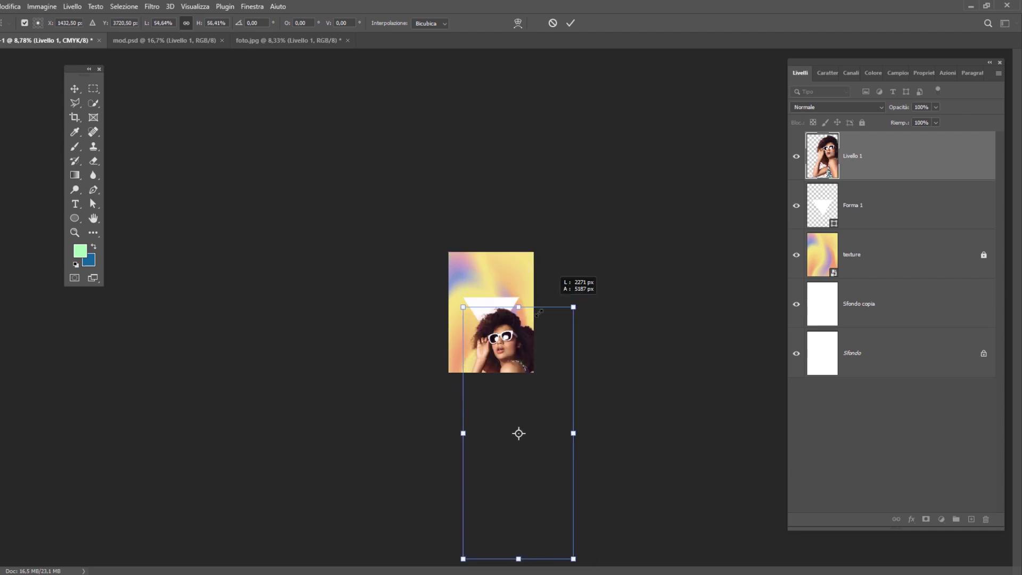
pyautogui.moveTo(519, 433); pyautogui.dragTo(518, 388)
pyautogui.moveTo(540, 338)
pyautogui.mouseDown()
pyautogui.moveTo(546, 273)
pyautogui.moveTo(529, 314)
pyautogui.mouseUp()
pyautogui.moveTo(499, 345); pyautogui.dragTo(493, 296)
pyautogui.scroll(3, 492, 298)
pyautogui.scroll(3, 500, 314)
pyautogui.scroll(2, 514, 341)
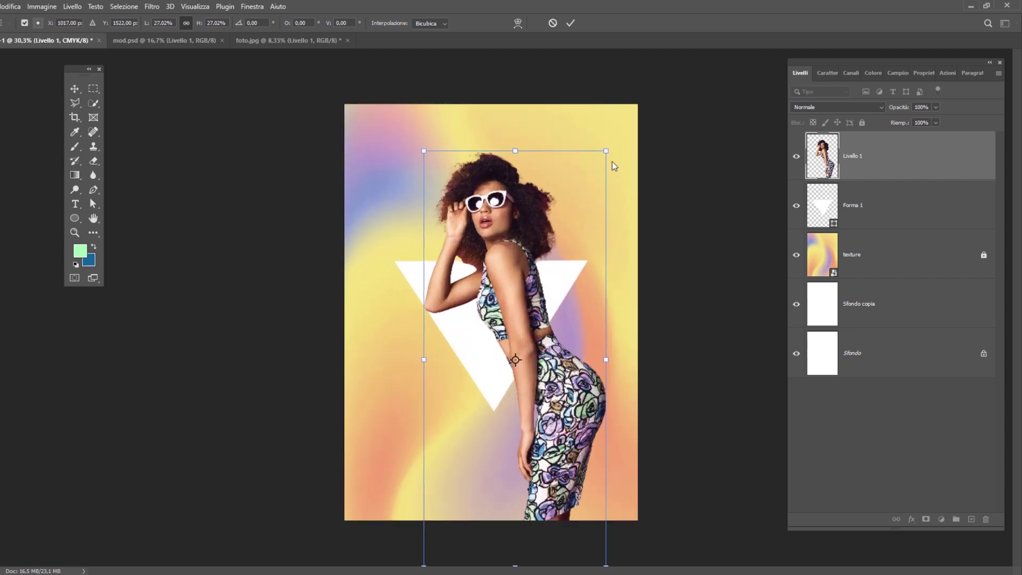
pyautogui.moveTo(605, 150); pyautogui.dragTo(595, 155)
pyautogui.moveTo(514, 284); pyautogui.dragTo(509, 285)
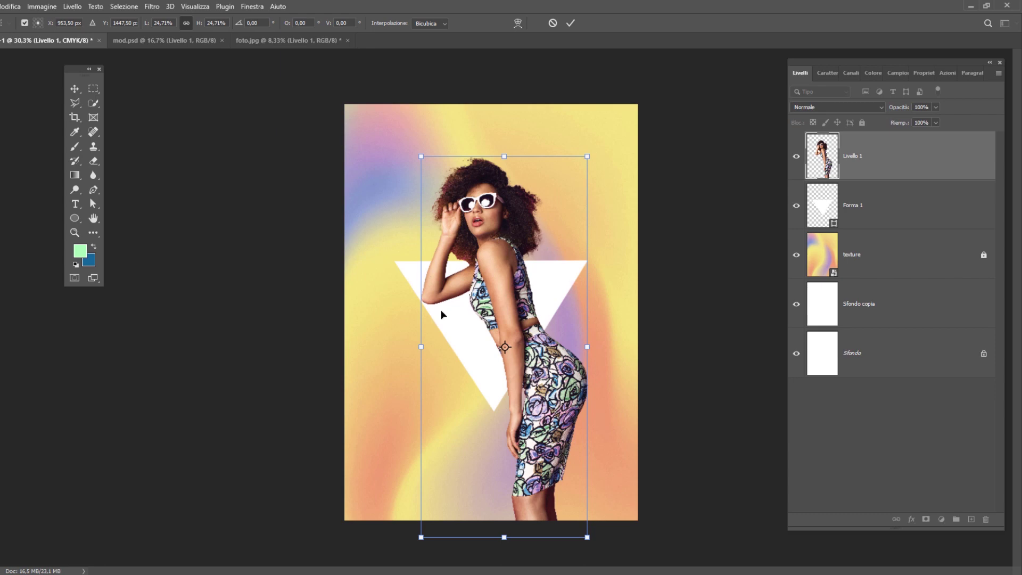
pyautogui.press('Return')
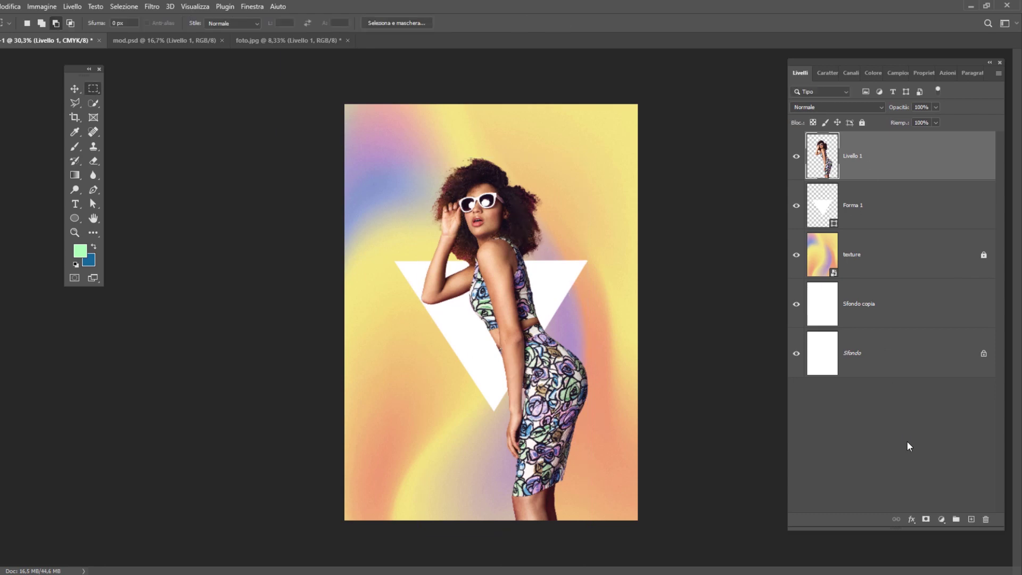
# Add a layer mask to the woman and load the triangle's outline as a selection
pyautogui.click(925, 519)
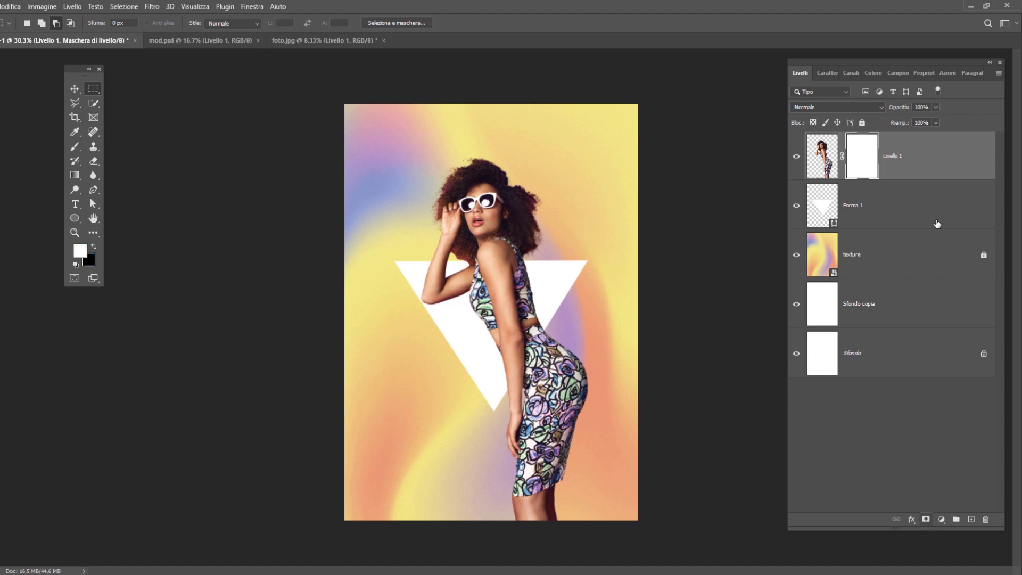
pyautogui.click(822, 206)
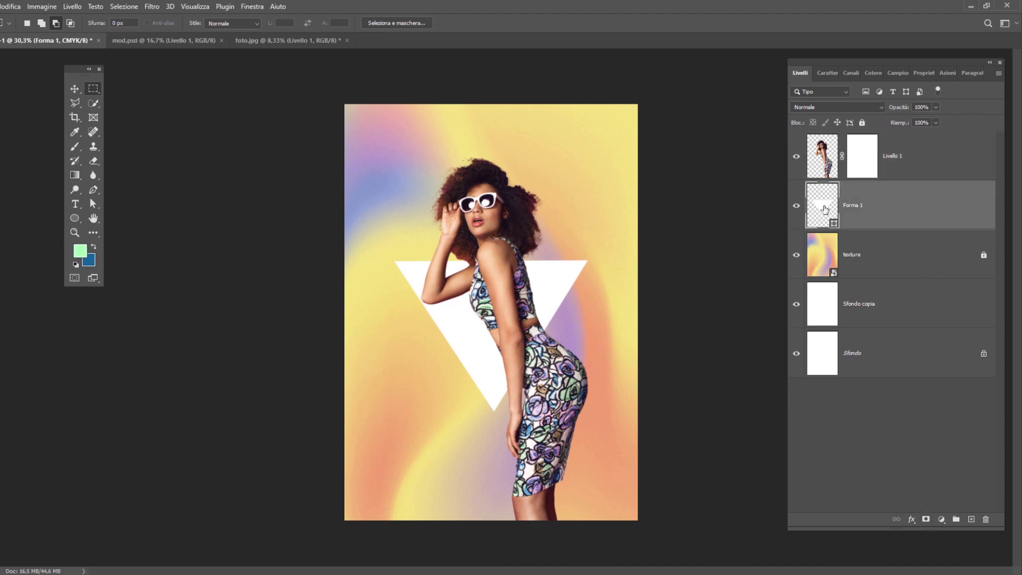
pyautogui.keyDown('ctrl'); pyautogui.click(825, 210); pyautogui.keyUp('ctrl')
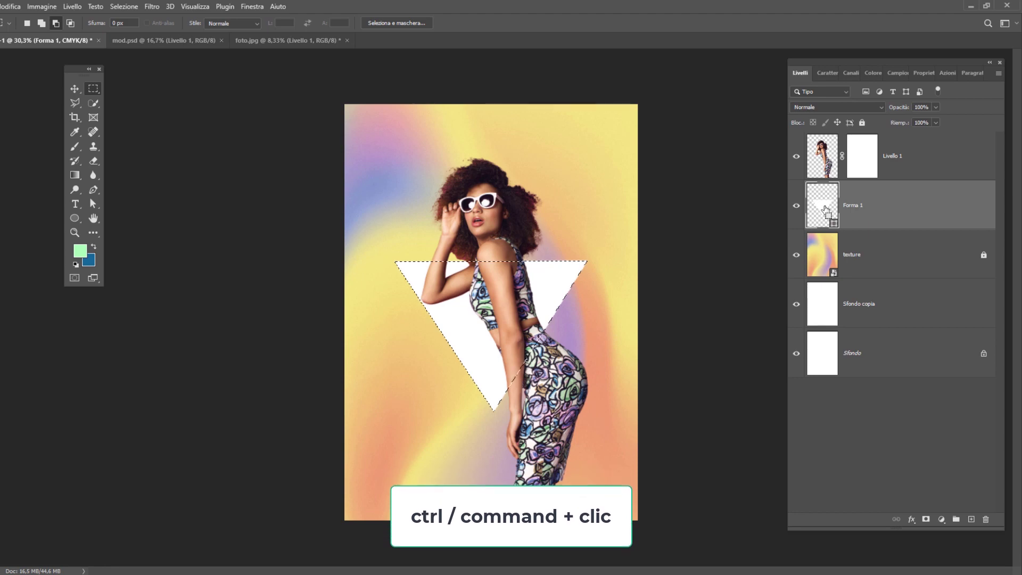
# Invert the triangle selection, paint black on the woman's mask over her hips and legs, then deselect
pyautogui.click(121, 5)
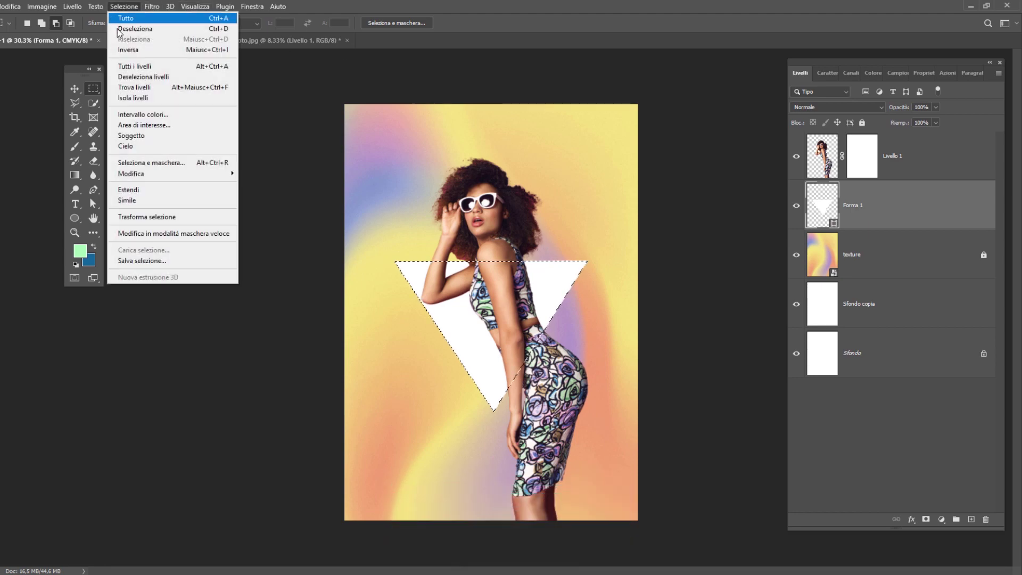
pyautogui.click(124, 50)
pyautogui.click(861, 157)
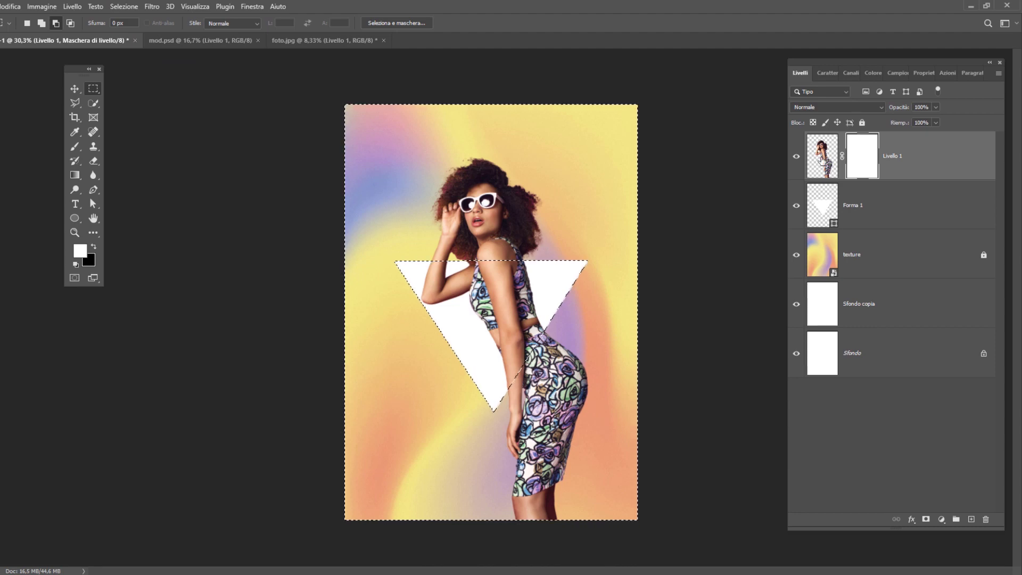
pyautogui.press('b')
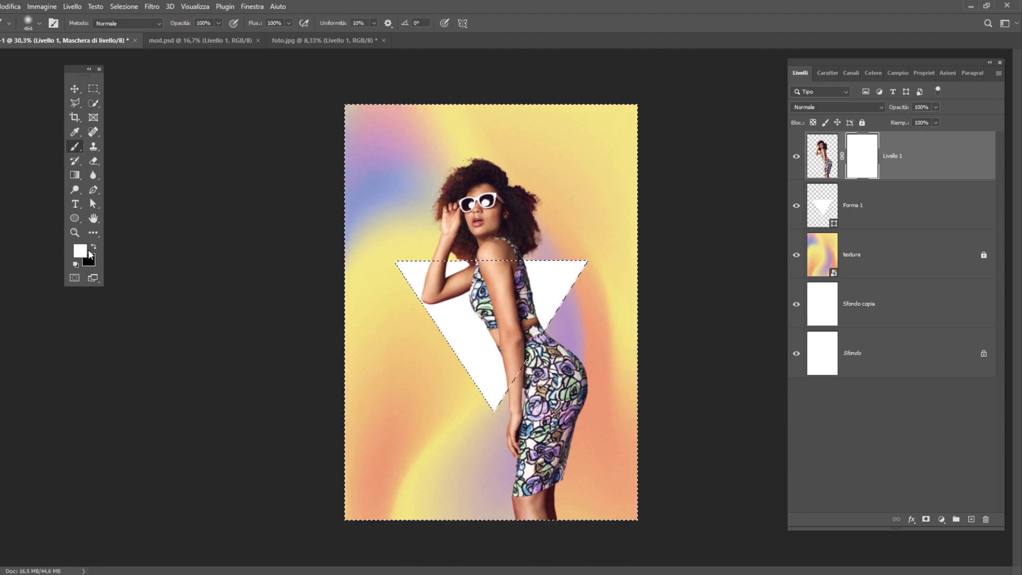
pyautogui.click(94, 247)
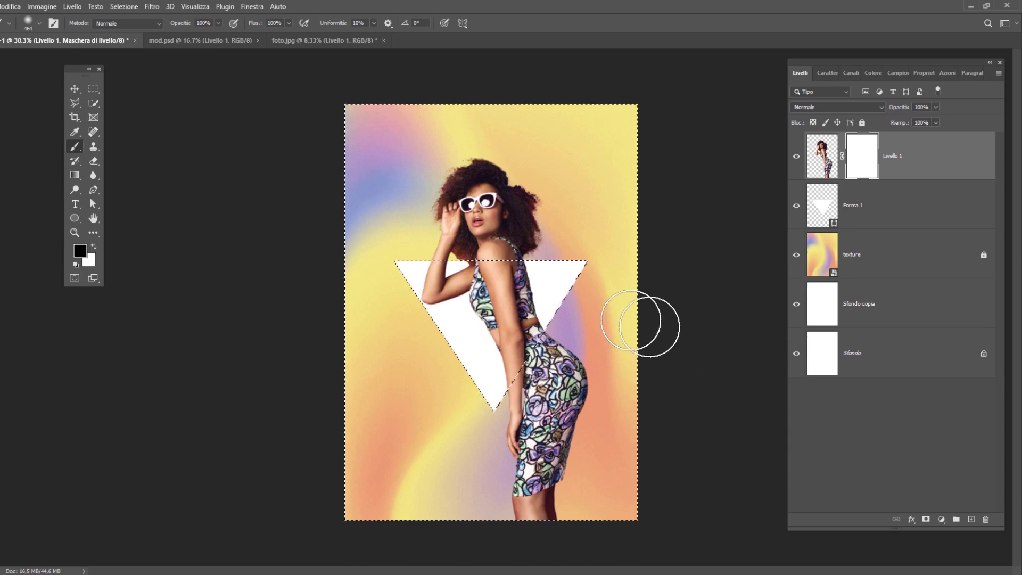
pyautogui.moveTo(559, 341)
pyautogui.mouseDown()
pyautogui.moveTo(495, 513)
pyautogui.moveTo(569, 418)
pyautogui.mouseUp()
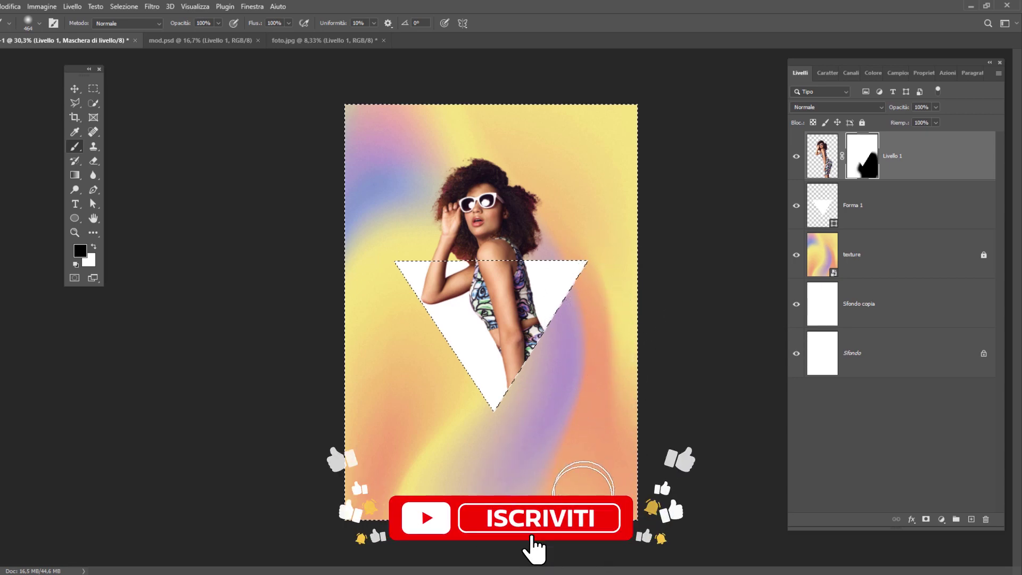
pyautogui.moveTo(611, 324); pyautogui.dragTo(537, 368)
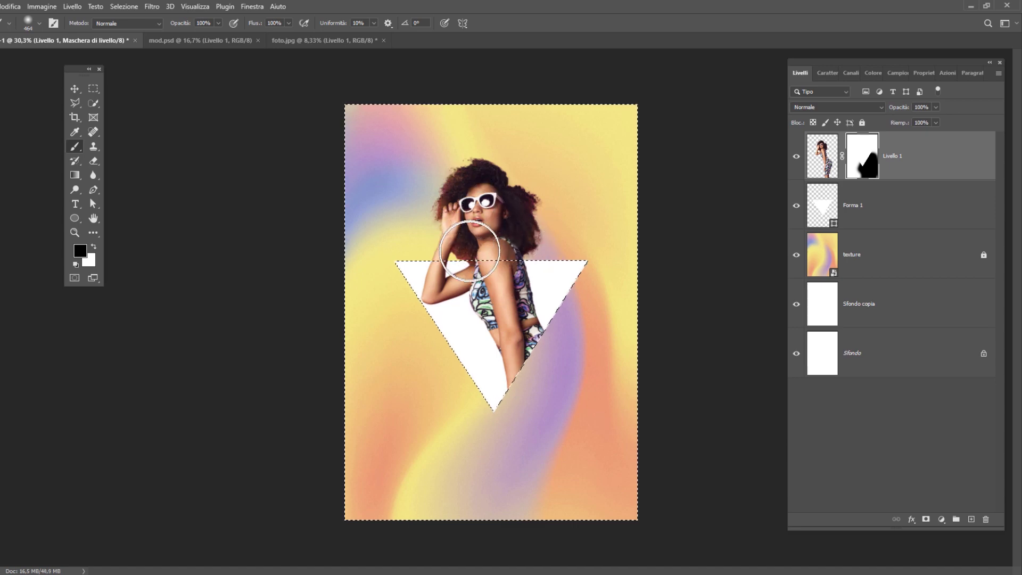
pyautogui.press('m')
pyautogui.hotkey('ctrl', 'd')
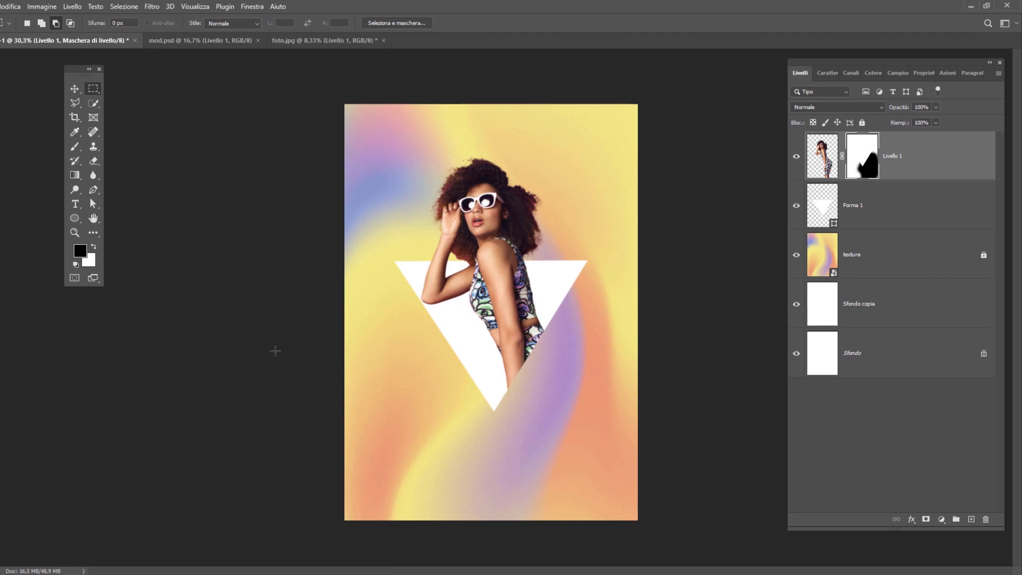
# Change the triangle's fill to pale cream-yellow and reselect the woman's layer
pyautogui.doubleClick(823, 205)
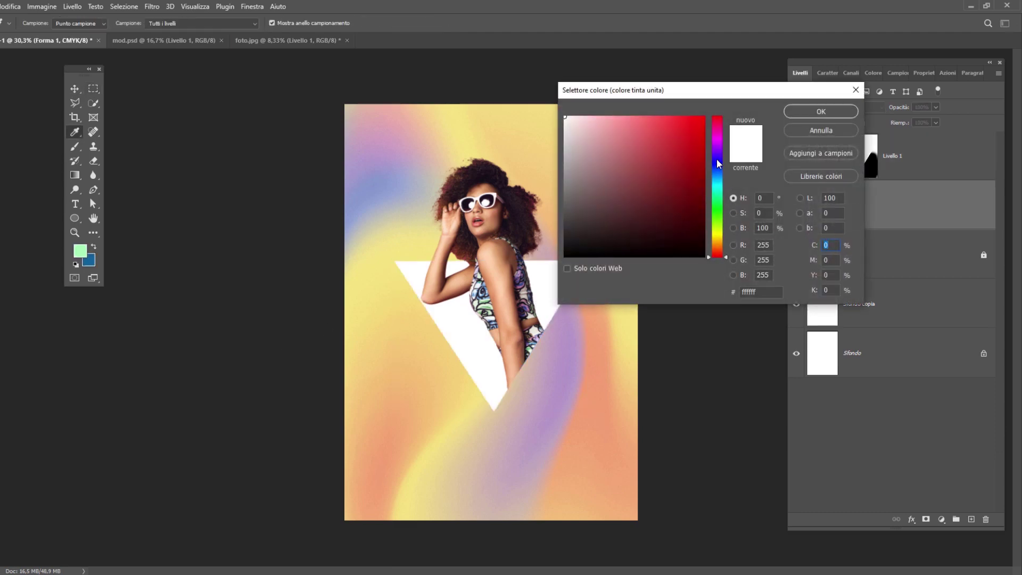
pyautogui.click(717, 232)
pyautogui.moveTo(666, 124); pyautogui.dragTo(607, 114)
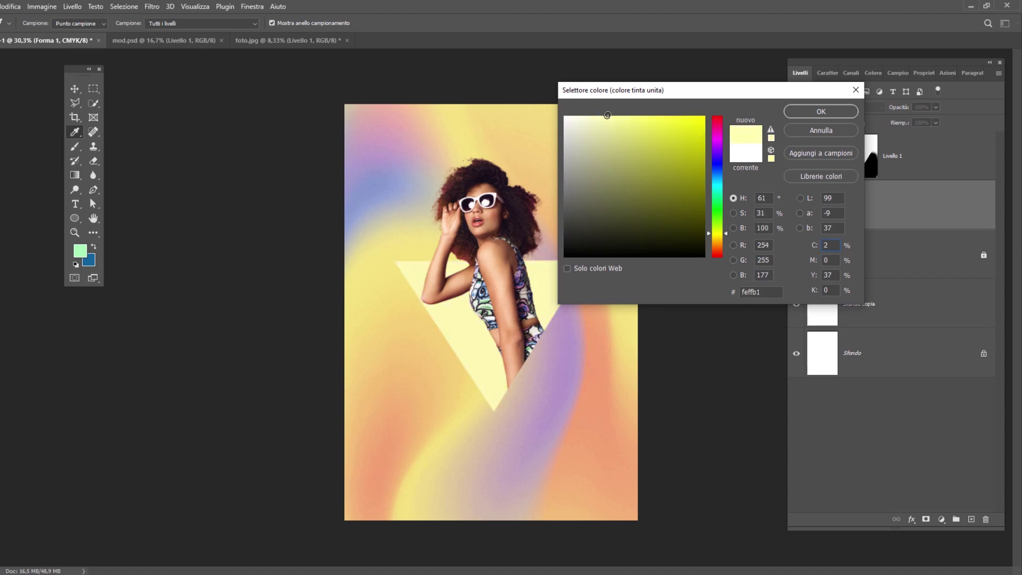
pyautogui.click(825, 111)
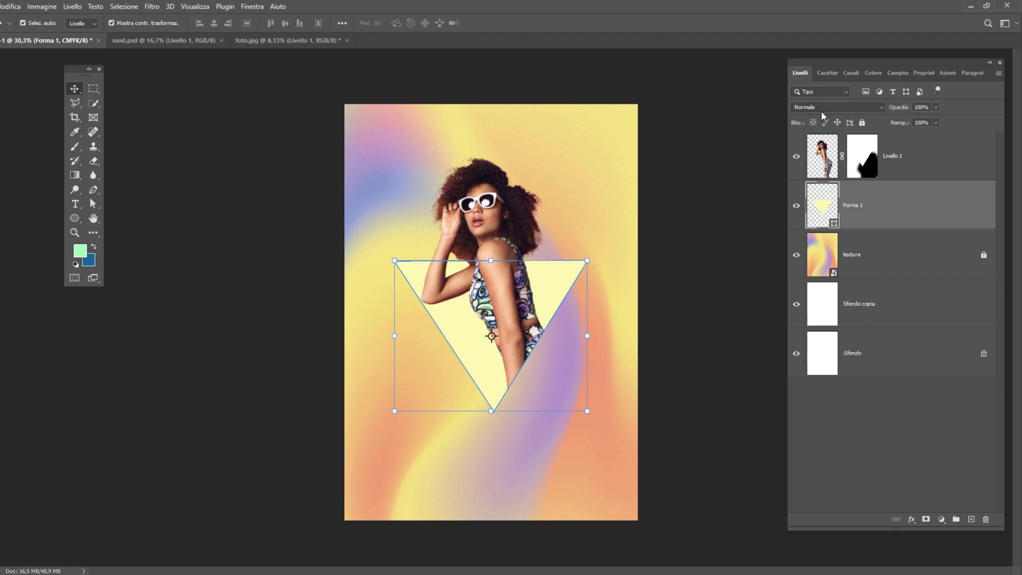
pyautogui.click(935, 164)
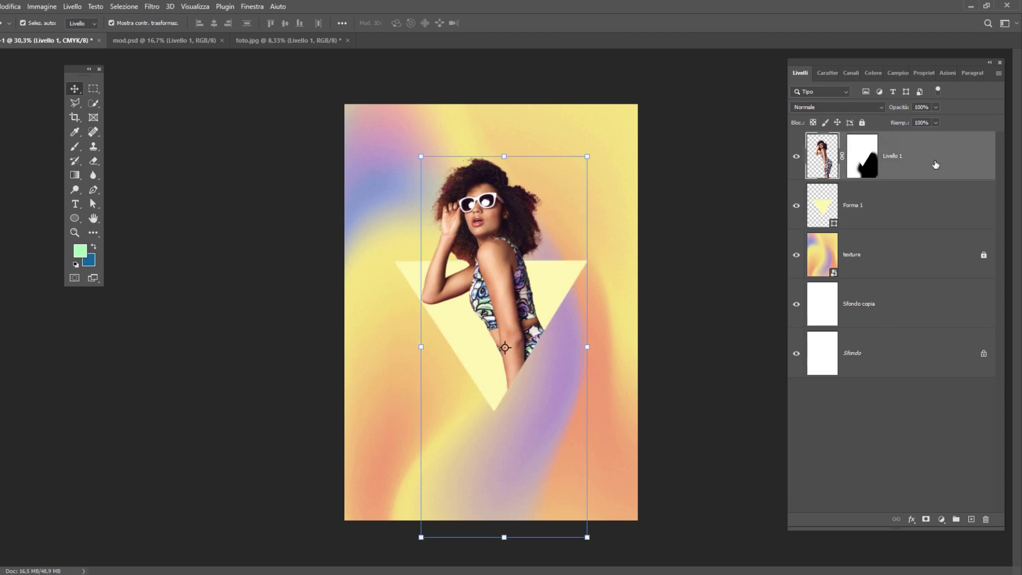
# Draw a small mint-green triangle near the poster's top-left corner
pyautogui.click(97, 193)
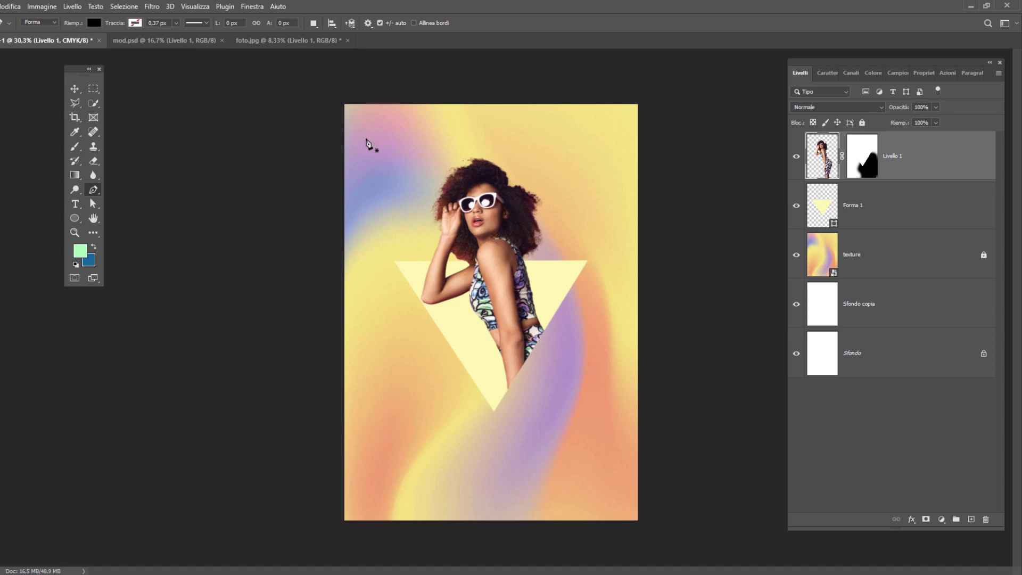
pyautogui.click(351, 145)
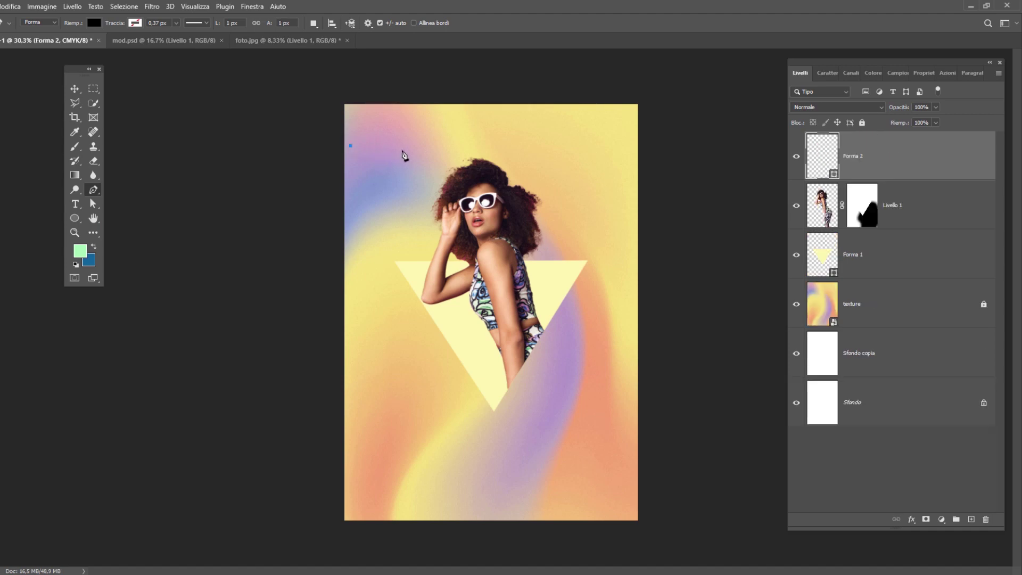
pyautogui.click(403, 150)
pyautogui.click(369, 197)
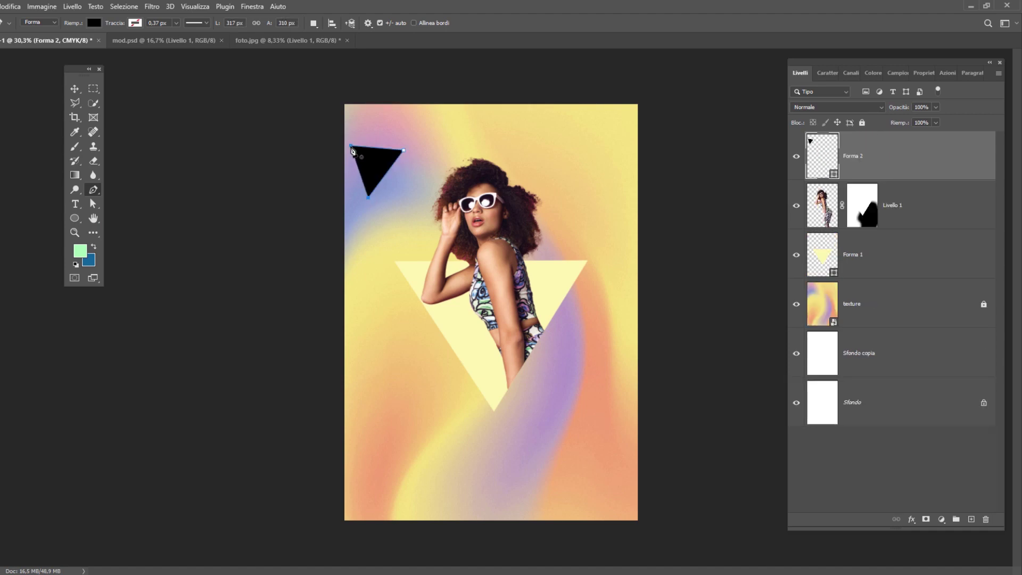
pyautogui.click(74, 88)
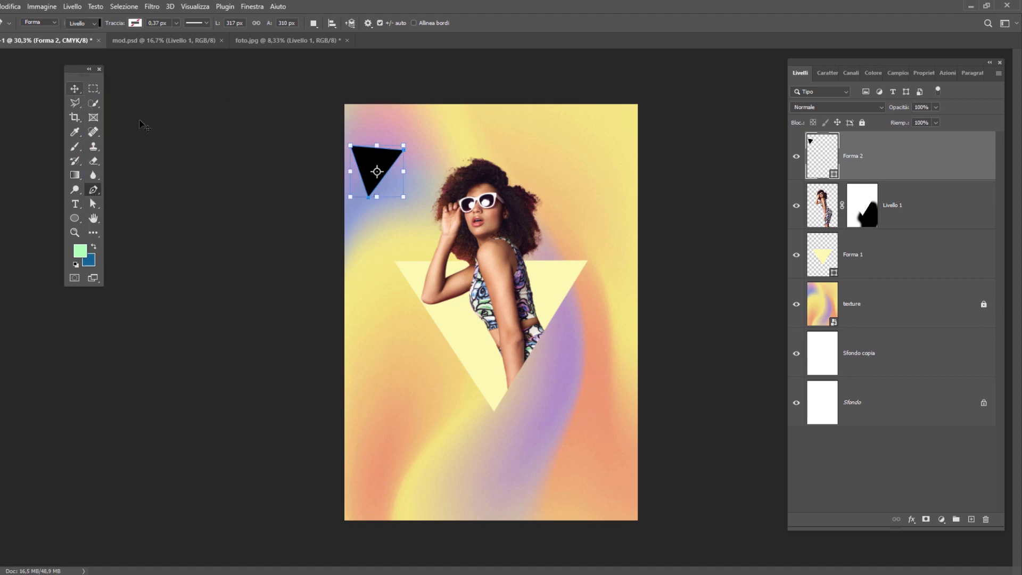
pyautogui.doubleClick(834, 176)
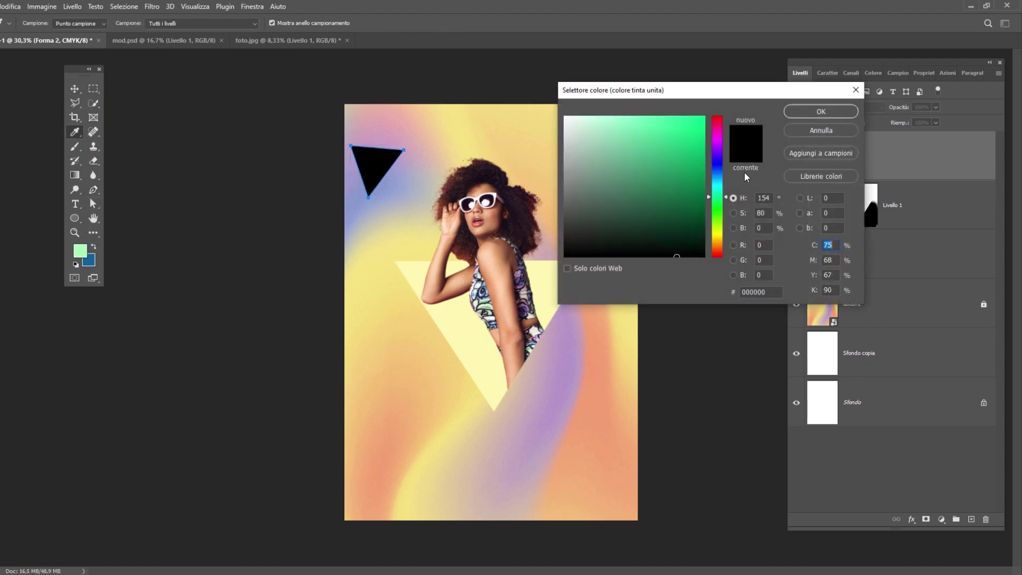
pyautogui.click(820, 112)
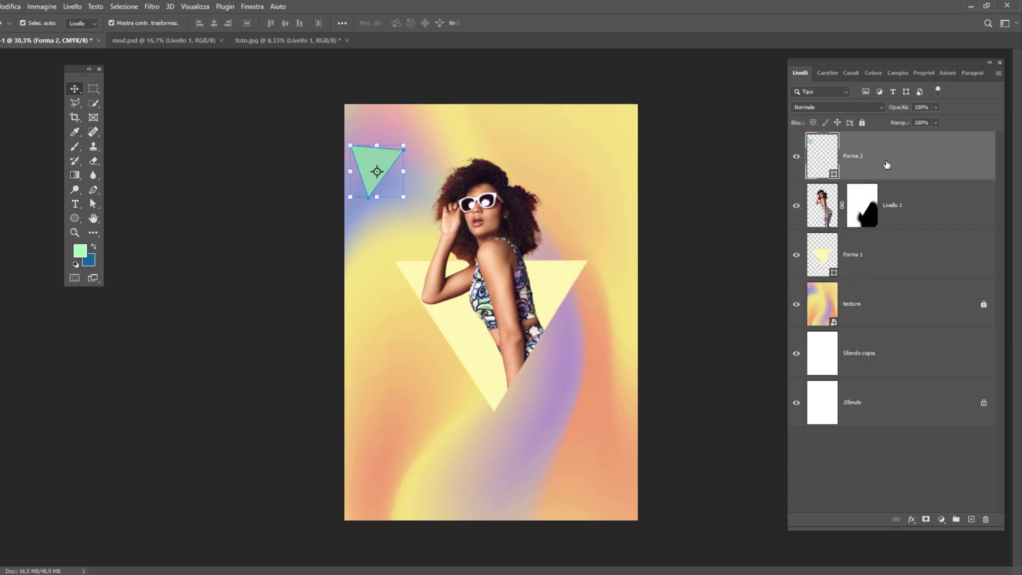
# Duplicate the green triangle, make the lower copy black, and offset it down-right as a shadow
pyautogui.hotkey('ctrl', 'j')
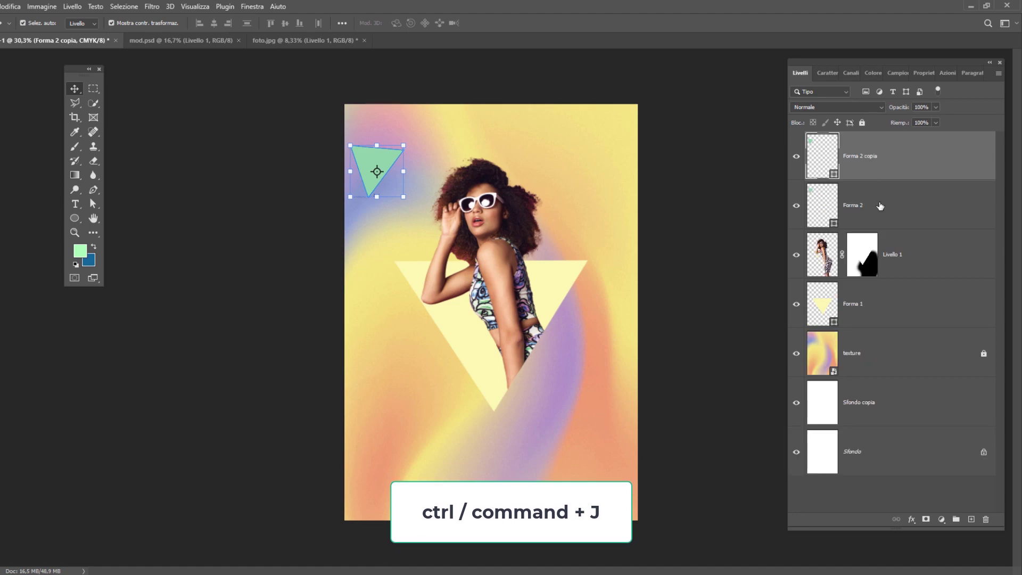
pyautogui.doubleClick(834, 224)
pyautogui.click(821, 109)
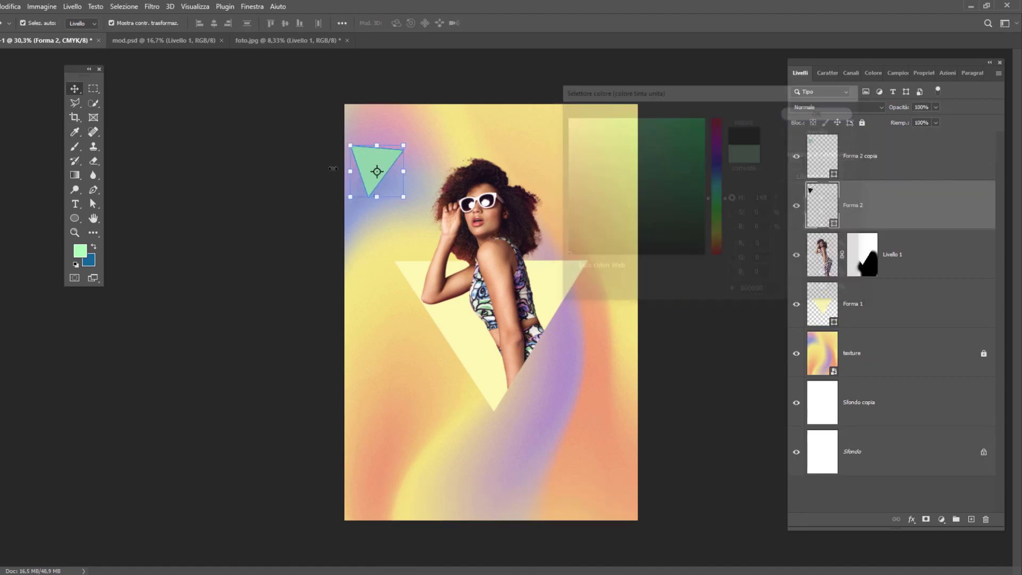
pyautogui.hotkey('shift', 'Down')
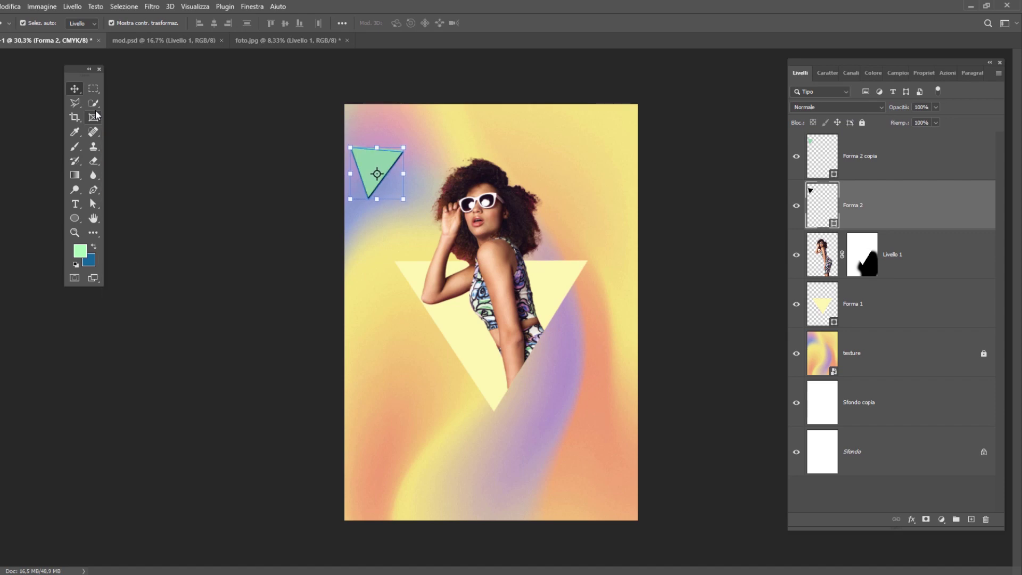
pyautogui.hotkey('shift', 'Down')
pyautogui.hotkey('shift', 'Right')
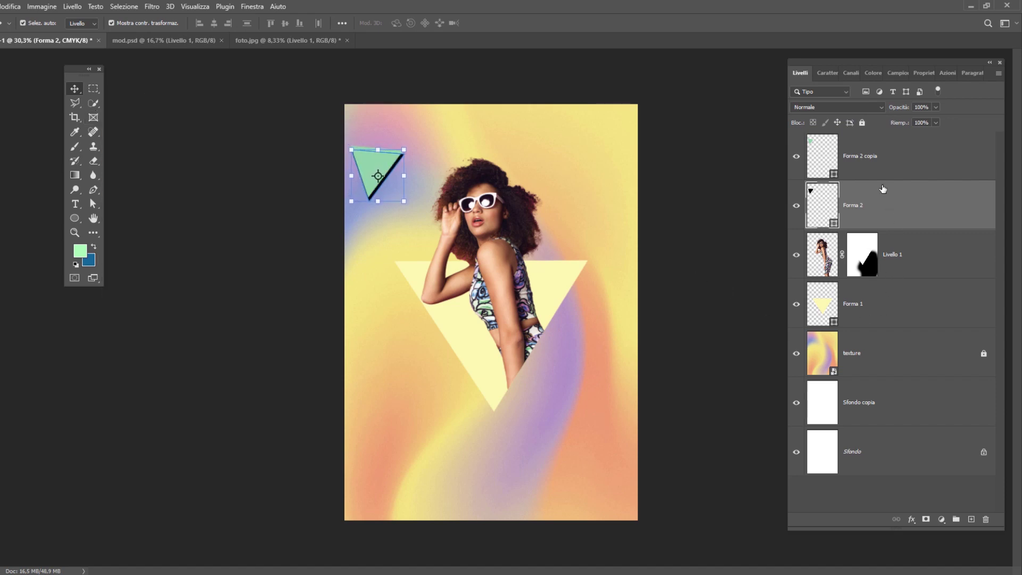
# Group the green triangle and its black shadow into Gruppo 1
pyautogui.keyDown('ctrl'); pyautogui.click(881, 170); pyautogui.keyUp('ctrl')
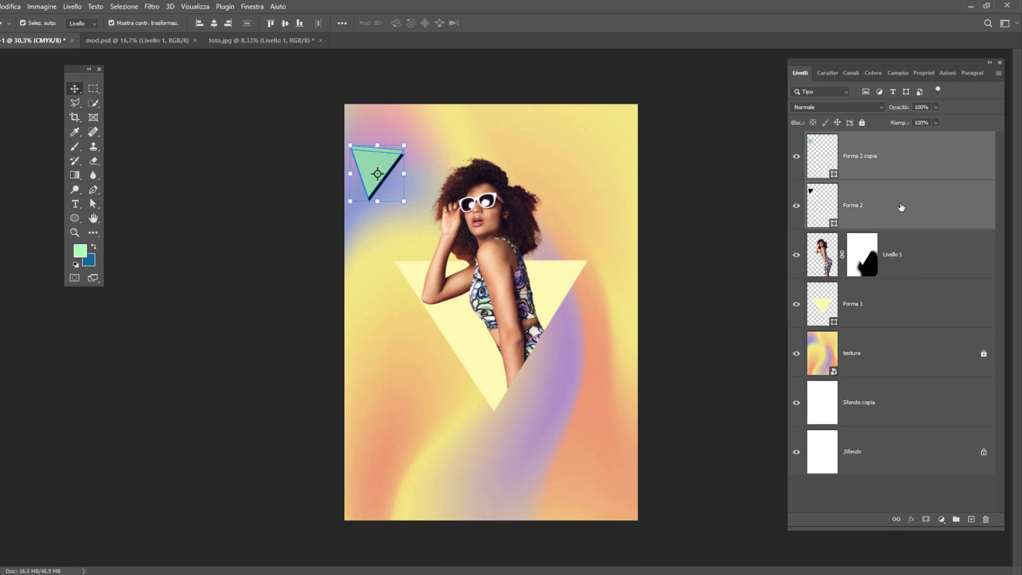
pyautogui.rightClick(901, 207)
pyautogui.click(809, 173)
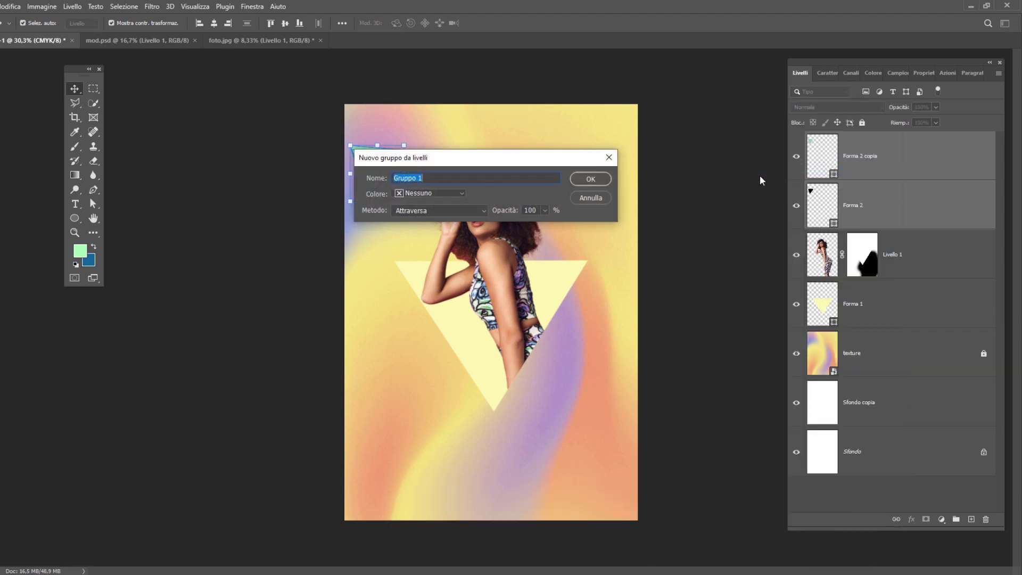
pyautogui.click(590, 180)
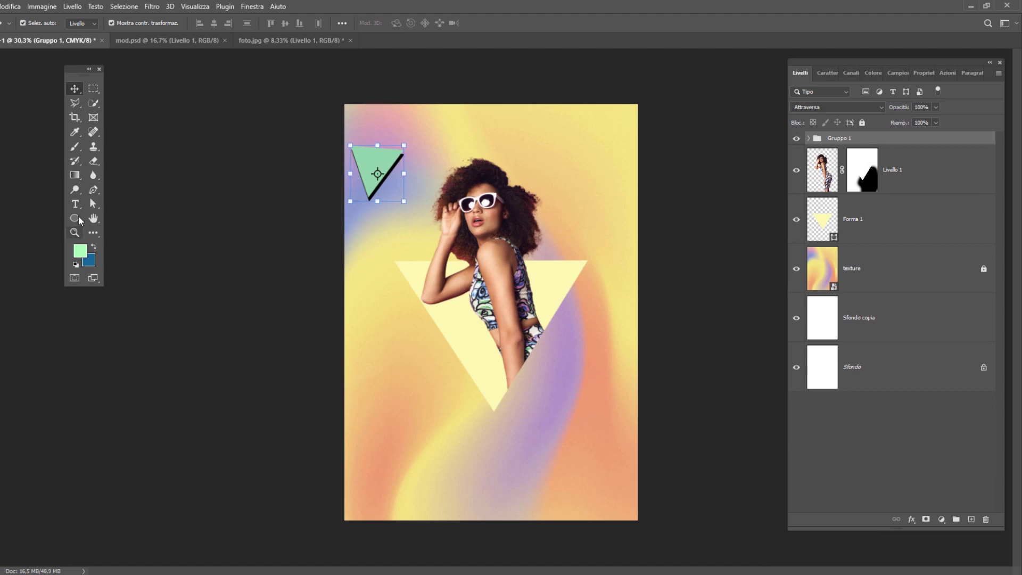
pyautogui.click(93, 190)
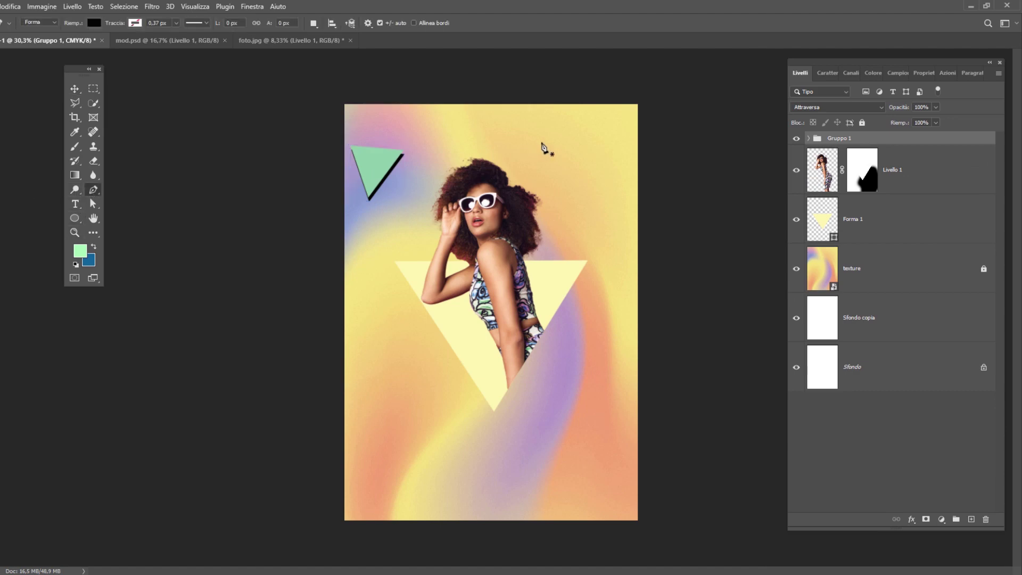
# Draw a triangle near the poster's top-right and fill it light pink
pyautogui.click(598, 112)
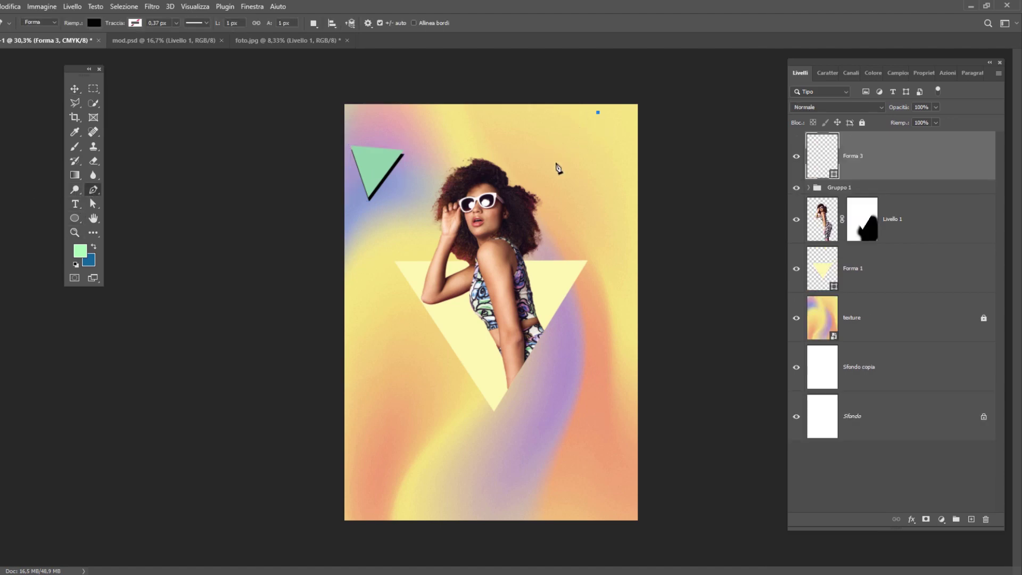
pyautogui.click(556, 164)
pyautogui.click(630, 175)
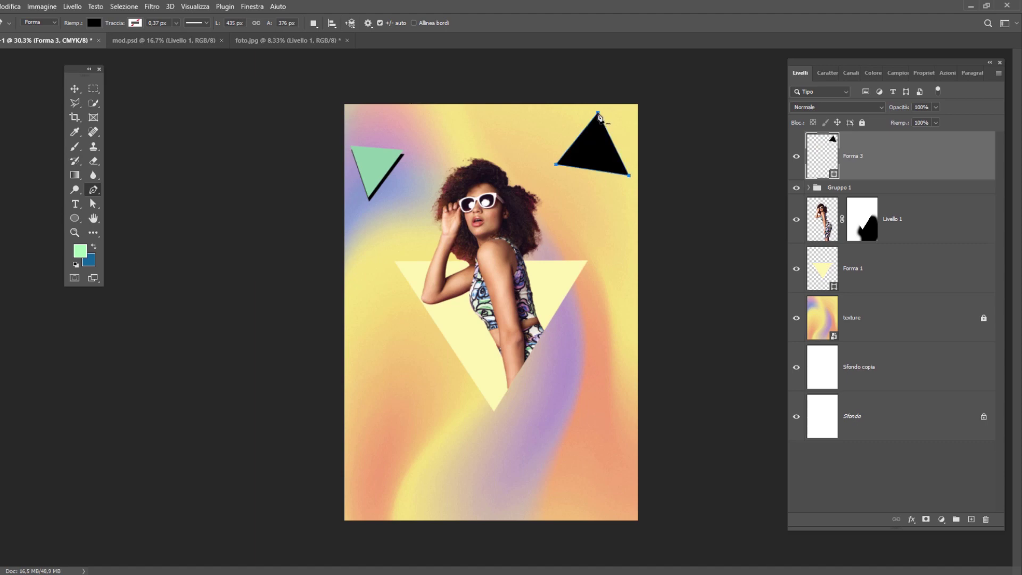
pyautogui.click(75, 88)
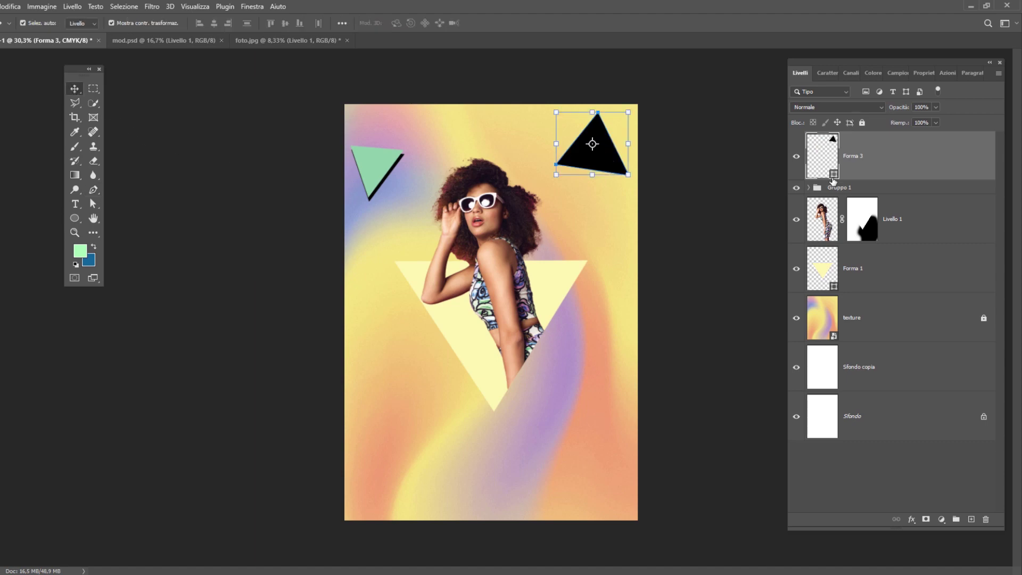
pyautogui.doubleClick(833, 181)
pyautogui.click(716, 144)
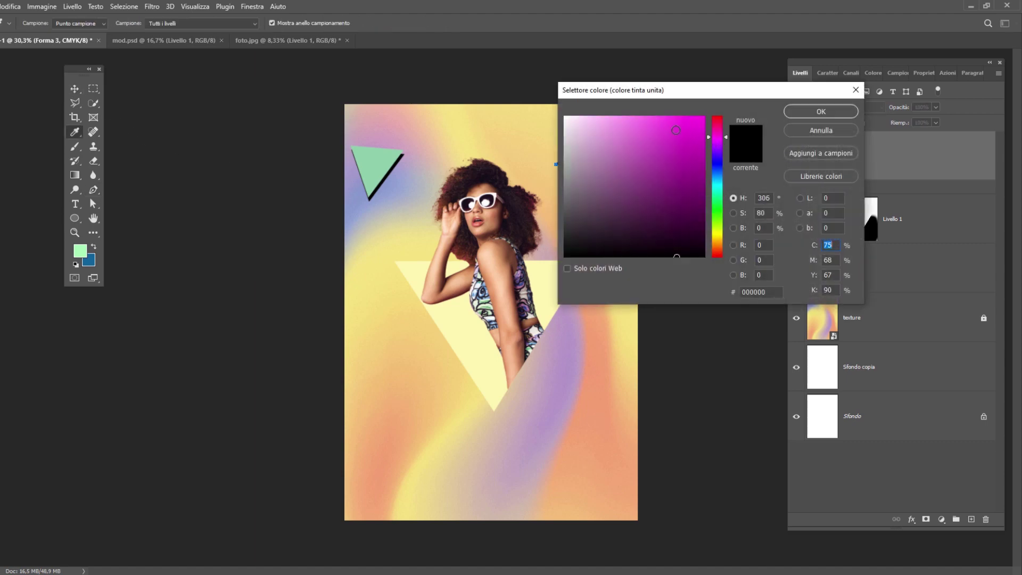
pyautogui.click(629, 118)
pyautogui.click(821, 112)
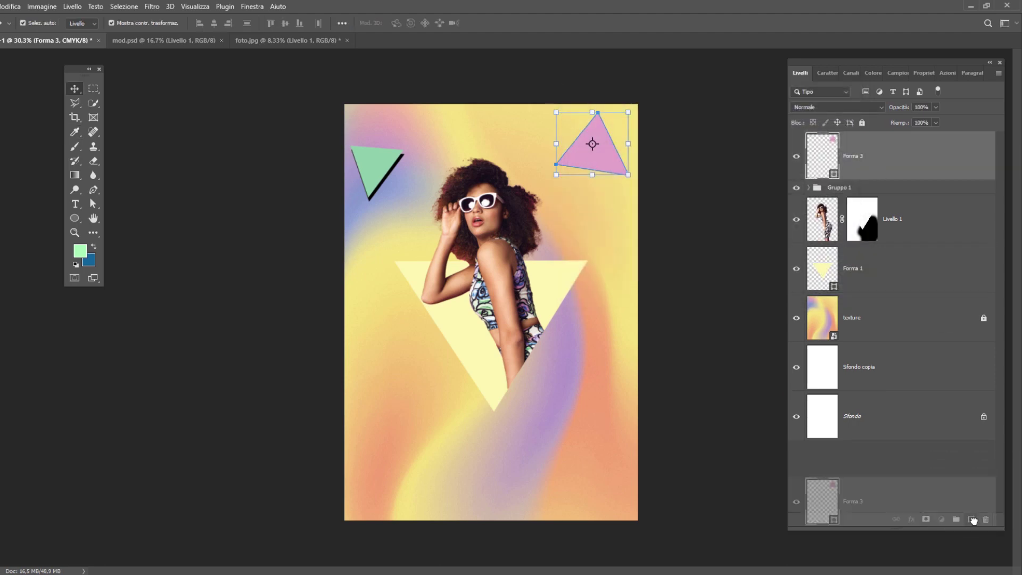
# Duplicate it, make the lower copy a black offset shadow, and group both as Gruppo 2
pyautogui.moveTo(879, 168); pyautogui.dragTo(971, 519)
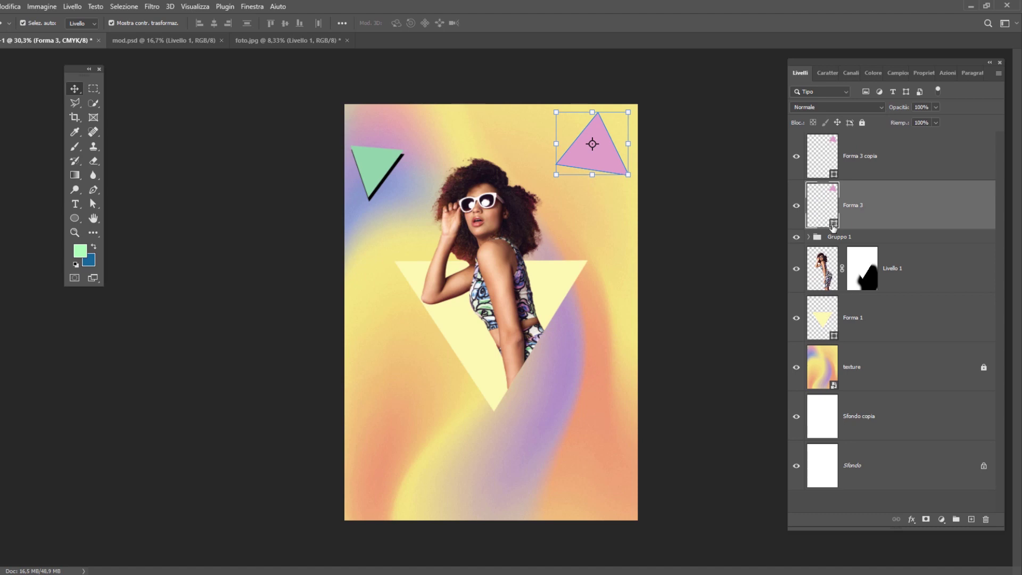
pyautogui.doubleClick(834, 224)
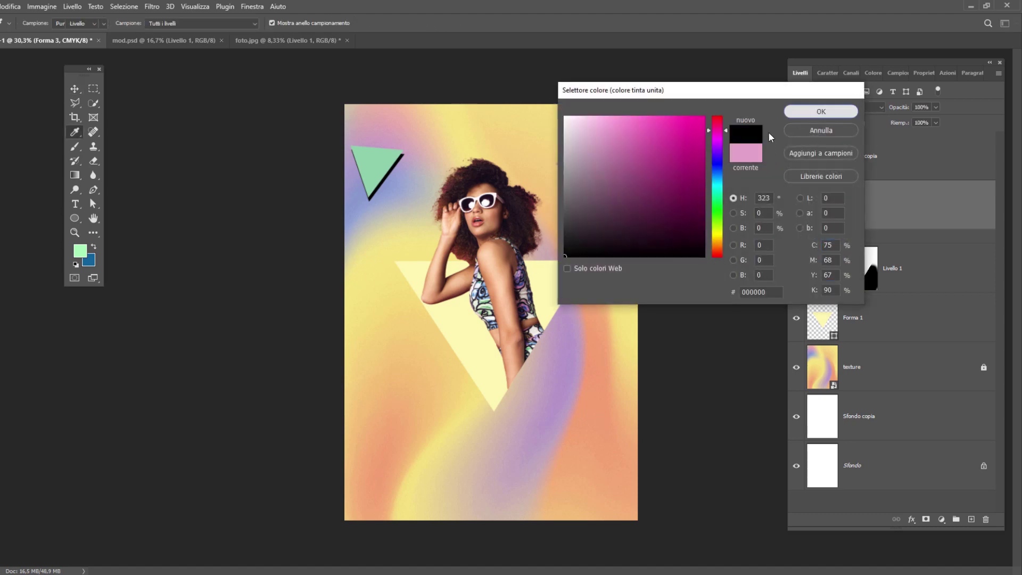
pyautogui.click(821, 111)
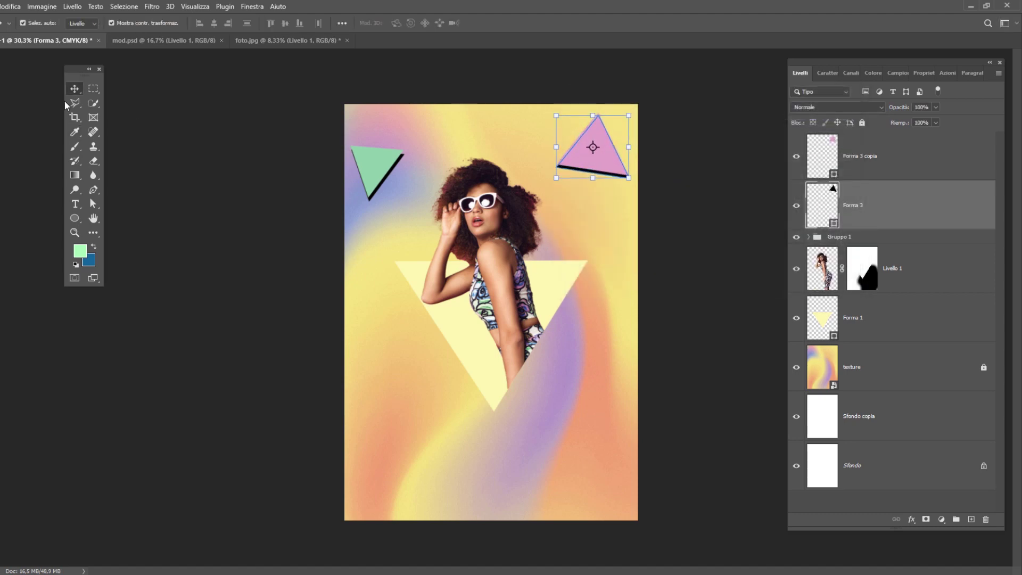
pyautogui.press('Right')
pyautogui.press('Right')
pyautogui.press('Right')
pyautogui.press('Down')
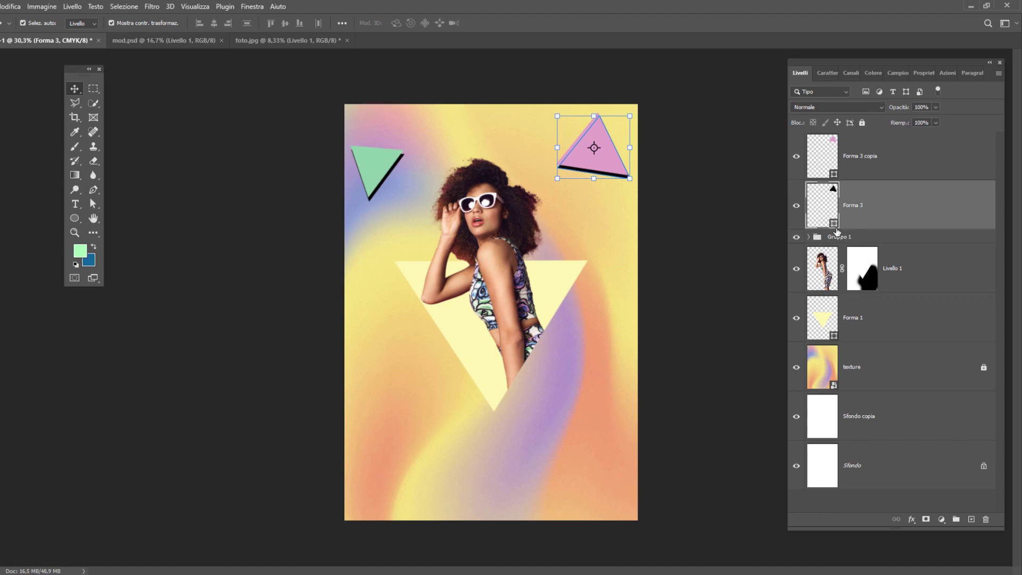
pyautogui.keyDown('shift'); pyautogui.click(898, 167); pyautogui.keyUp('shift')
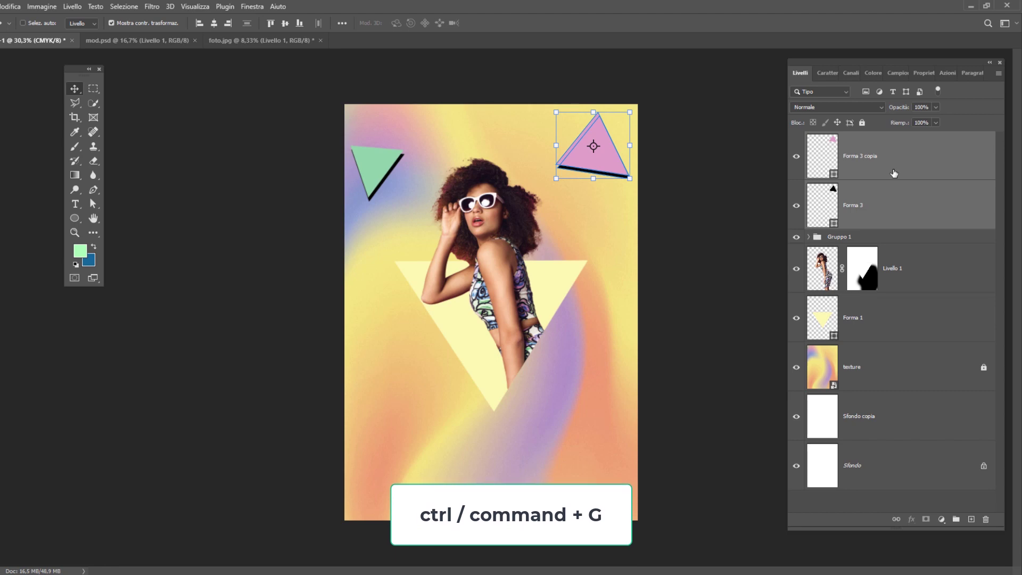
pyautogui.hotkey('ctrl', 'g')
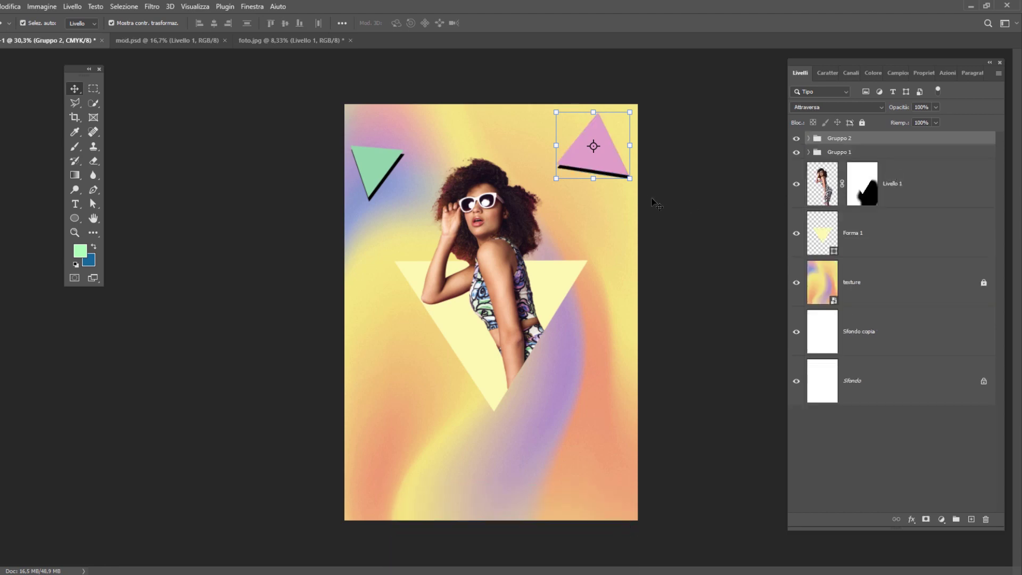
# Shrink the pink triangle group to about 67% and tuck it into the top-right corner
pyautogui.hotkey('ctrl', 't')
pyautogui.moveTo(633, 184)
pyautogui.mouseDown()
pyautogui.moveTo(593, 149)
pyautogui.moveTo(606, 152)
pyautogui.mouseUp()
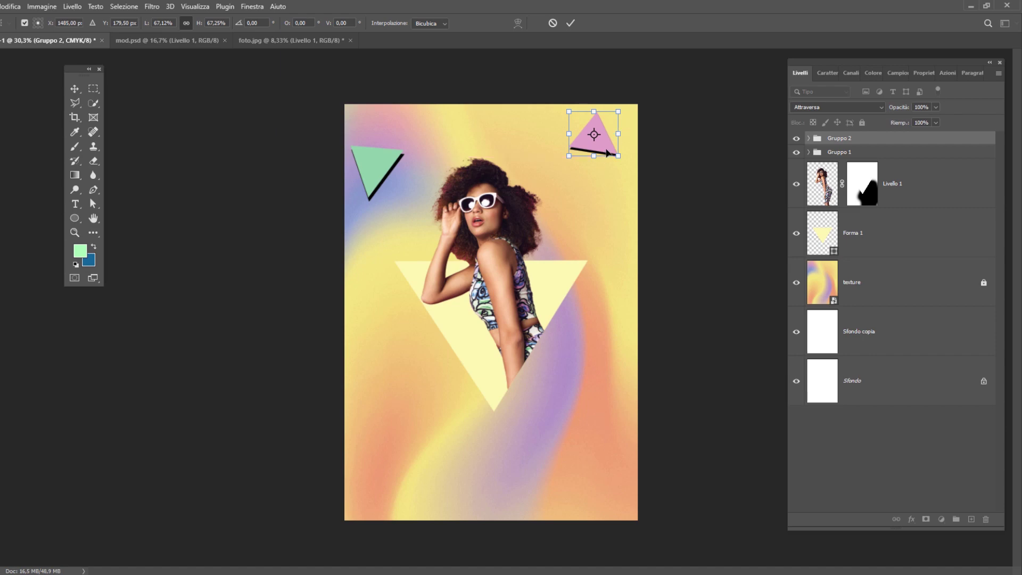
pyautogui.click(573, 21)
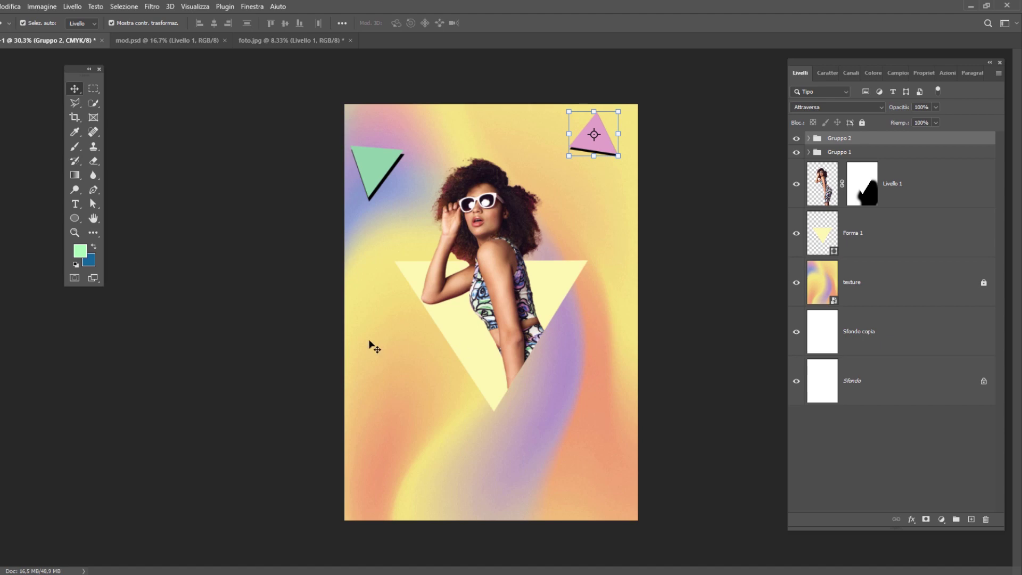
# Move the green triangle group (Gruppo 1) slightly lower
pyautogui.click(366, 176)
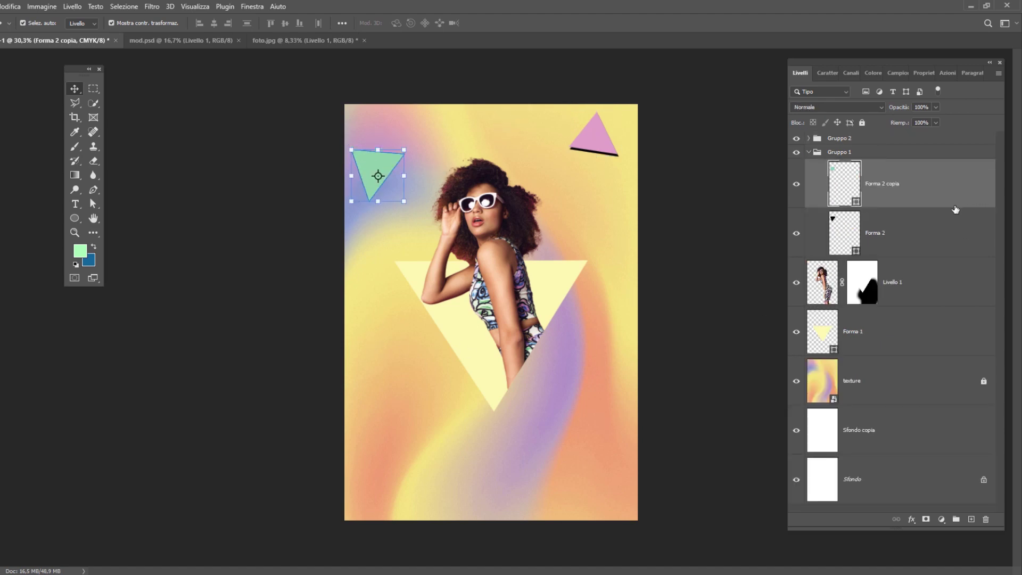
pyautogui.click(884, 153)
pyautogui.hotkey('ctrl', 't')
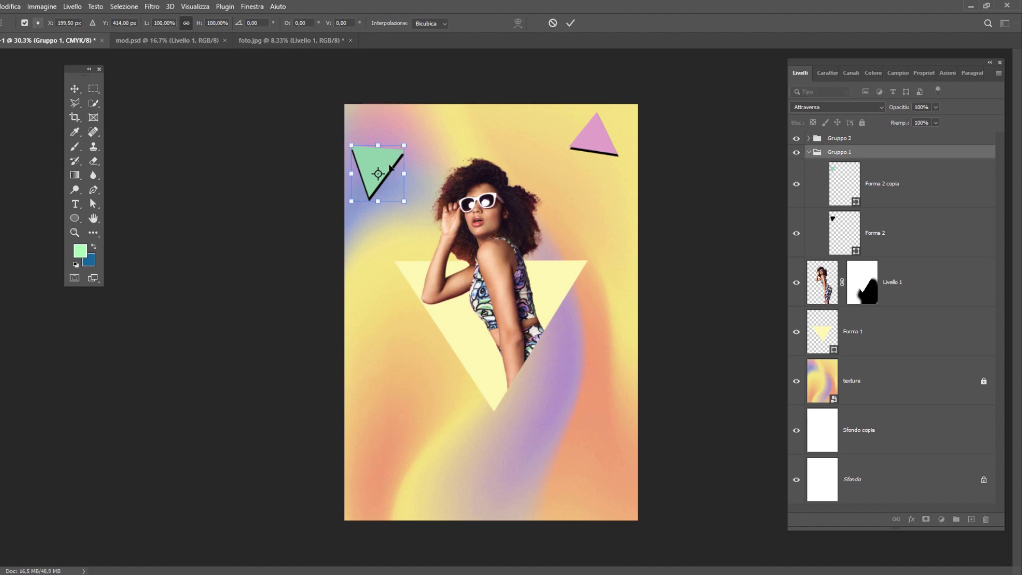
pyautogui.moveTo(390, 177); pyautogui.dragTo(390, 188)
pyautogui.click(570, 23)
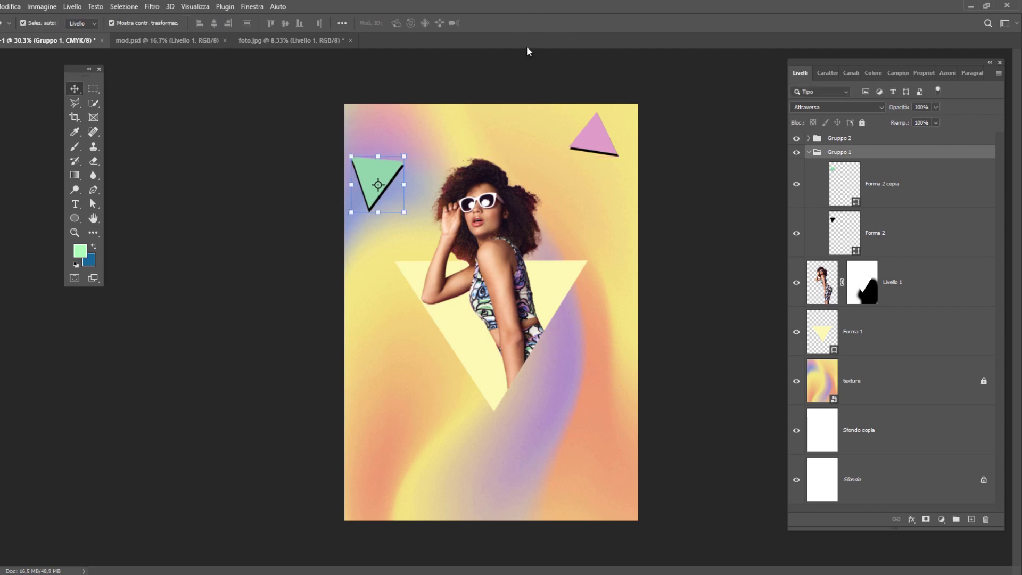
pyautogui.hotkey('alt', ']')
# Draw a 300 px golden-yellow circle on the poster's left and duplicate its layer
pyautogui.click(75, 219)
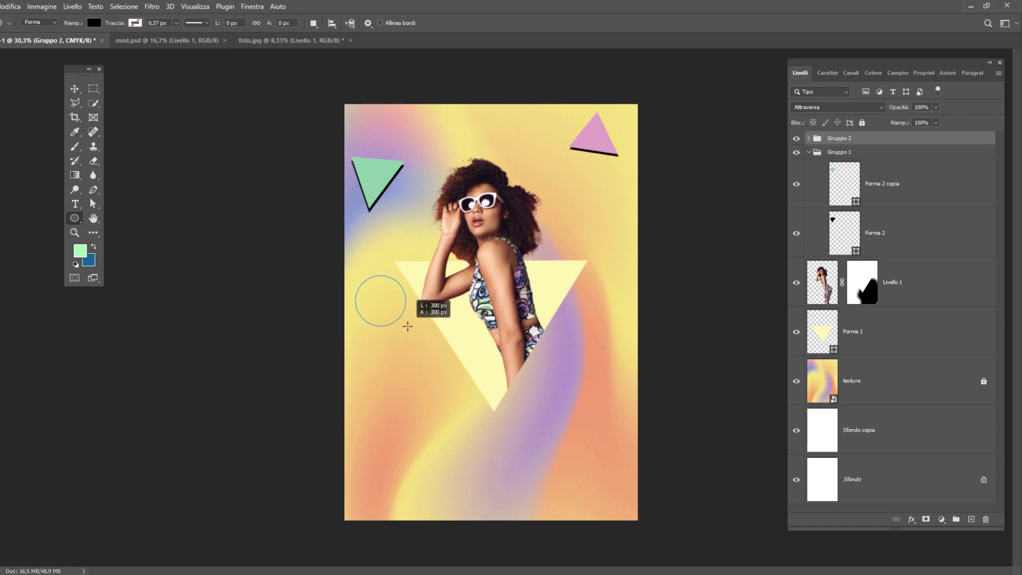
pyautogui.moveTo(371, 290); pyautogui.dragTo(406, 325)
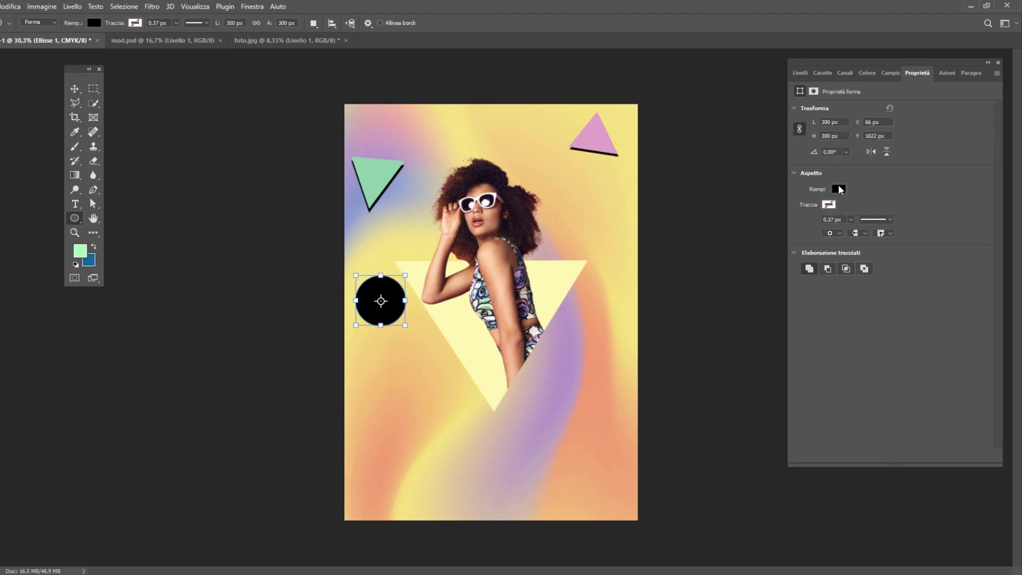
pyautogui.click(839, 189)
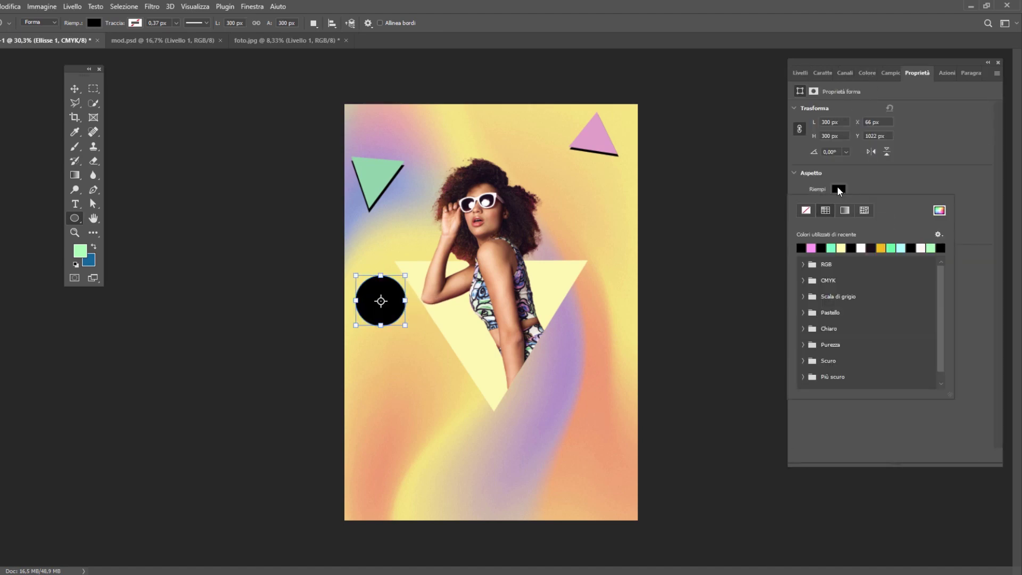
pyautogui.click(882, 248)
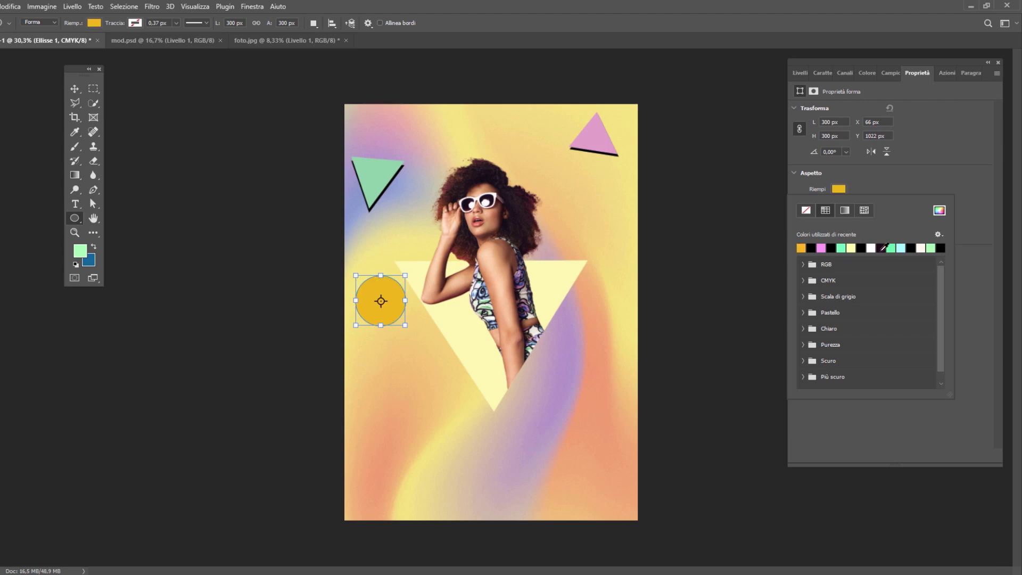
pyautogui.click(800, 74)
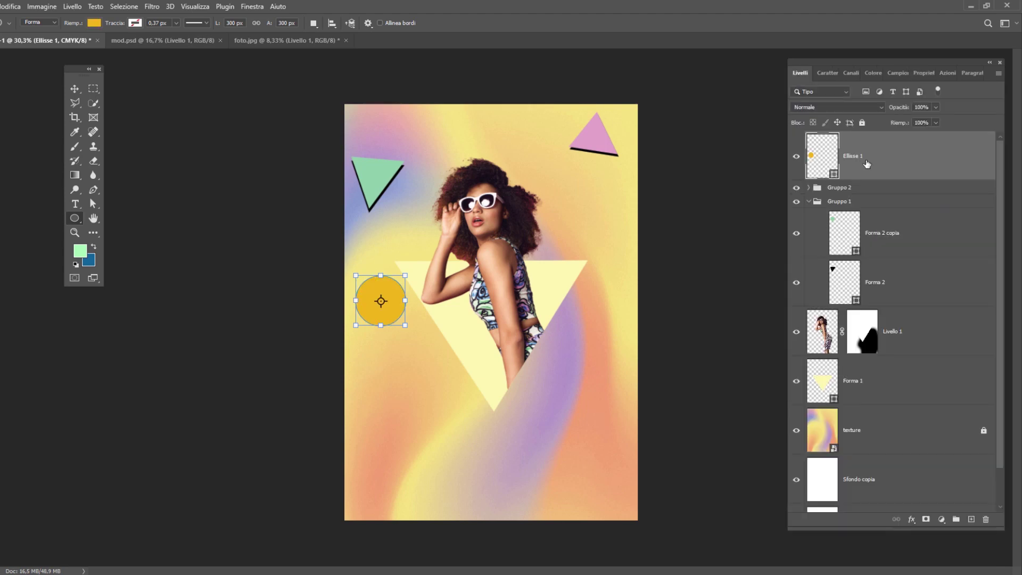
pyautogui.hotkey('ctrl', 'j')
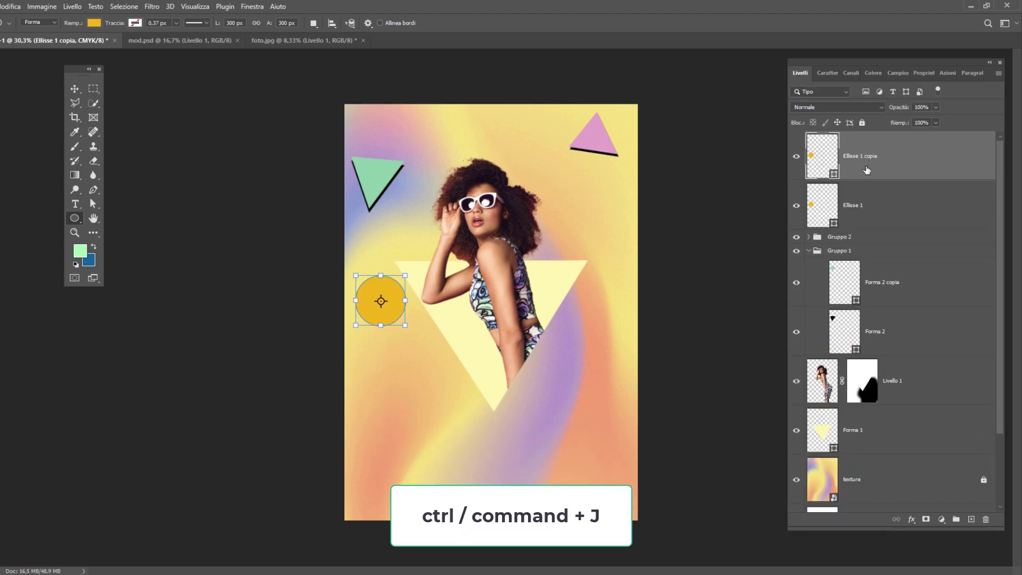
pyautogui.click(878, 219)
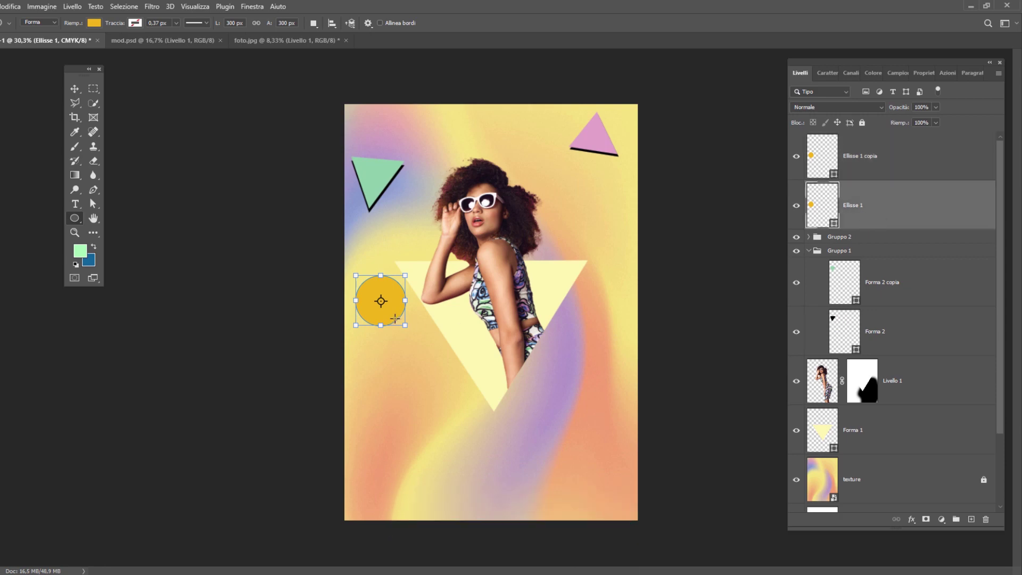
# Offset the lower circle down and right and colour it near-black as a shadow
pyautogui.click(74, 92)
pyautogui.hotkey('shift', 'Down')
pyautogui.hotkey('shift', 'Down')
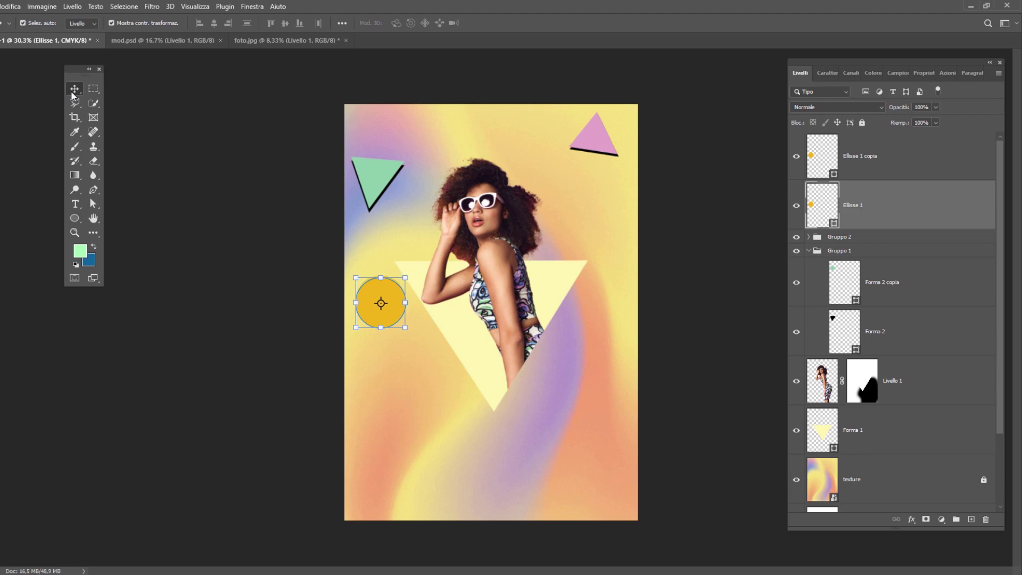
pyautogui.hotkey('shift', 'Right')
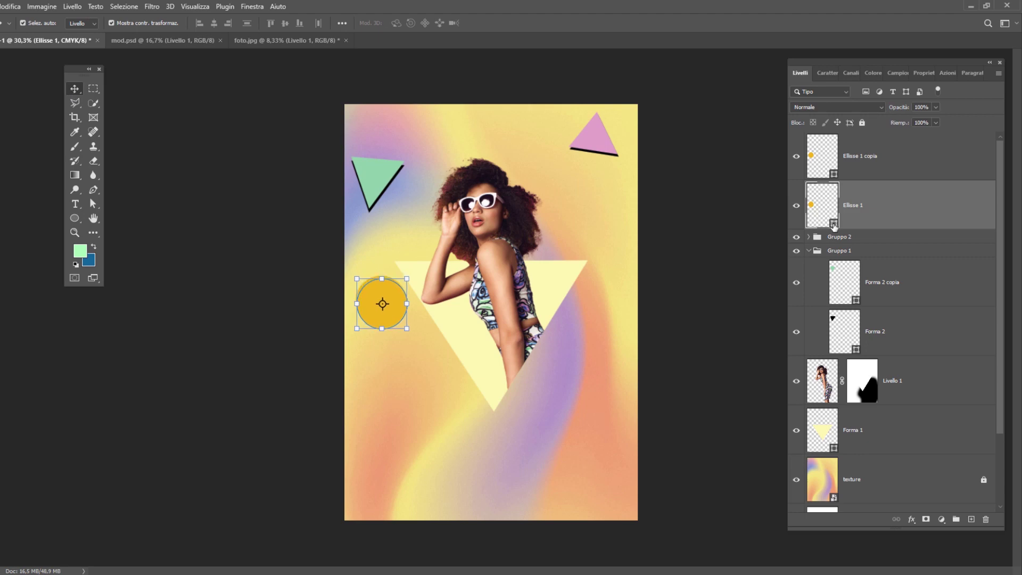
pyautogui.doubleClick(830, 222)
pyautogui.click(565, 249)
pyautogui.click(821, 112)
# Group the circle with its shadow, convert to a smart object, and apply a 9 px Gaussian blur
pyautogui.keyDown('shift'); pyautogui.click(870, 163); pyautogui.keyUp('shift')
pyautogui.hotkey('ctrl', 'g')
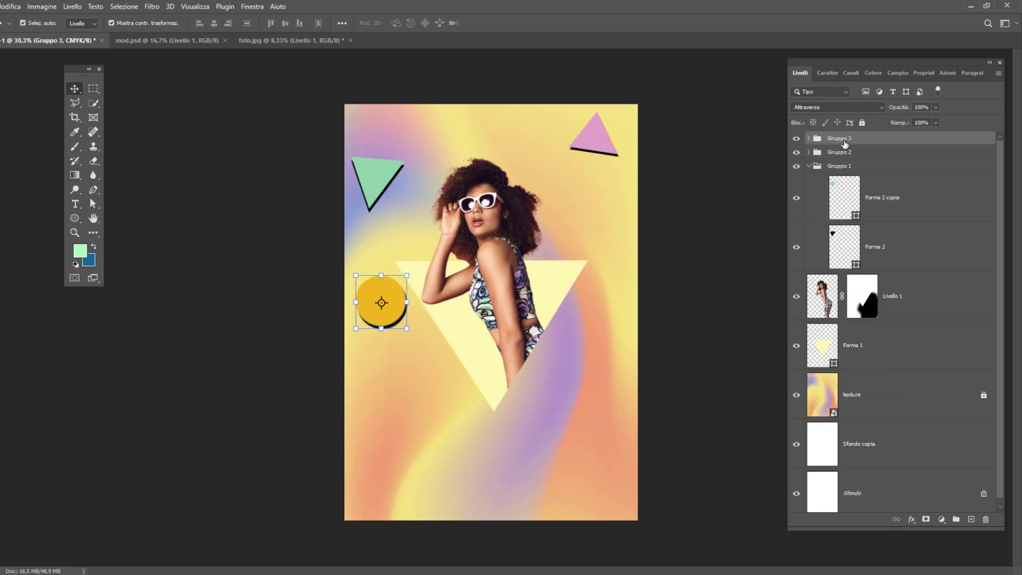
pyautogui.rightClick(845, 143)
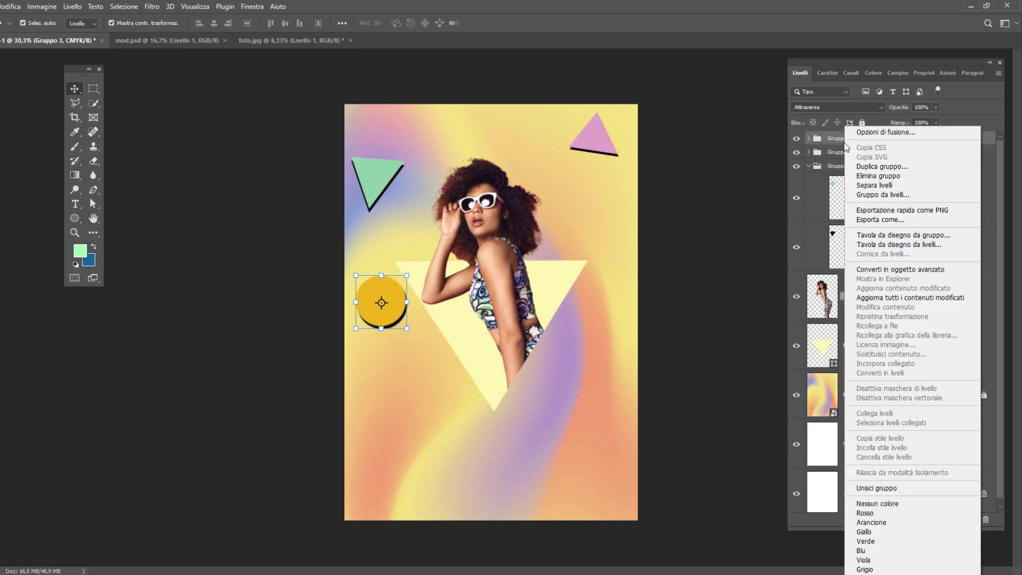
pyautogui.click(906, 270)
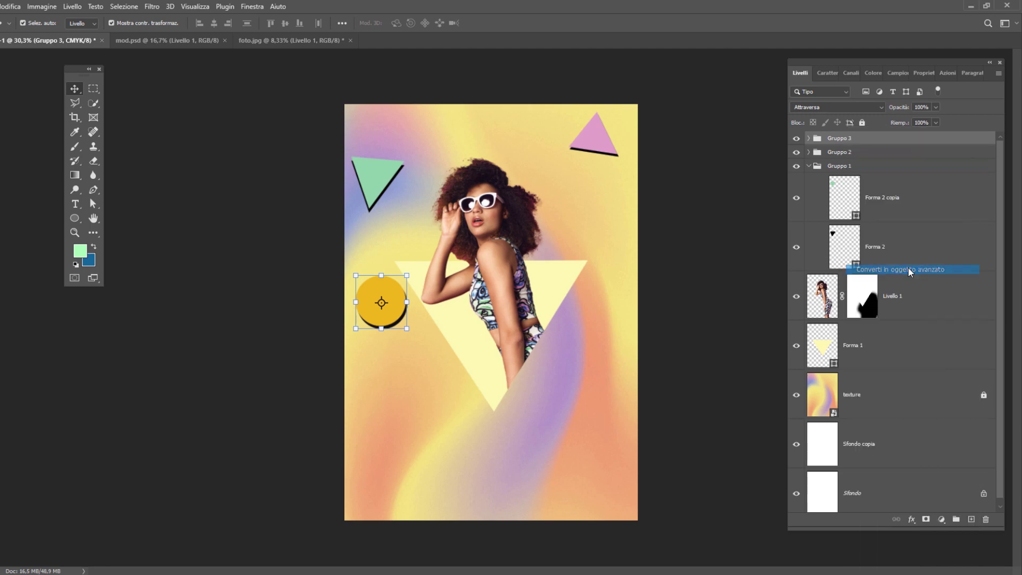
pyautogui.click(152, 6)
pyautogui.moveTo(184, 231)
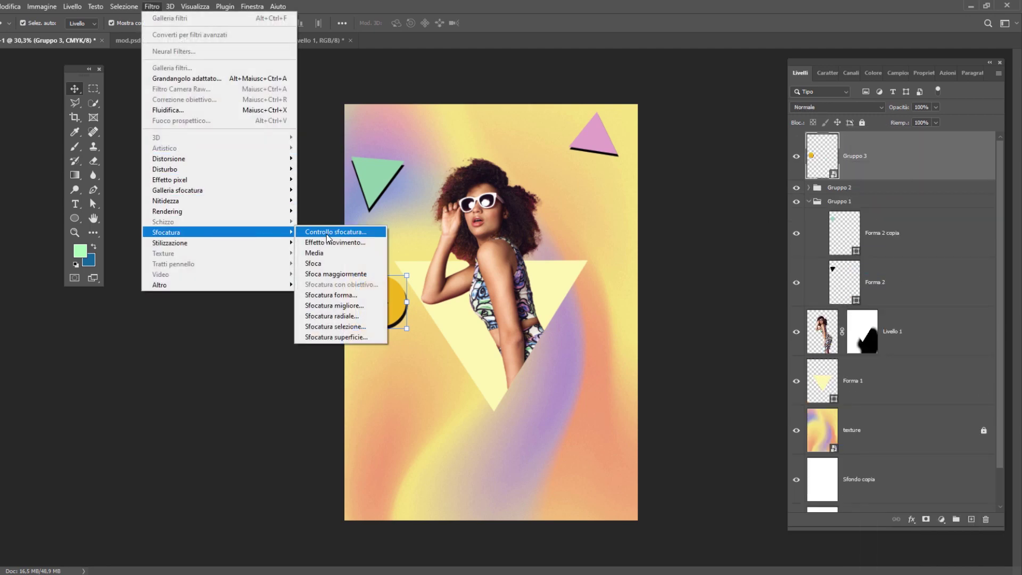
pyautogui.click(336, 232)
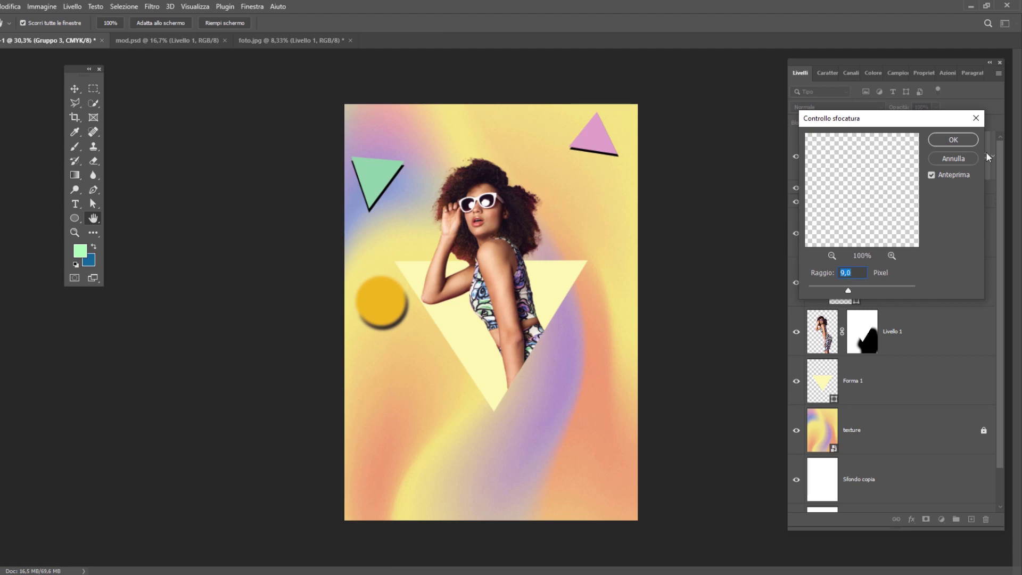
pyautogui.click(954, 139)
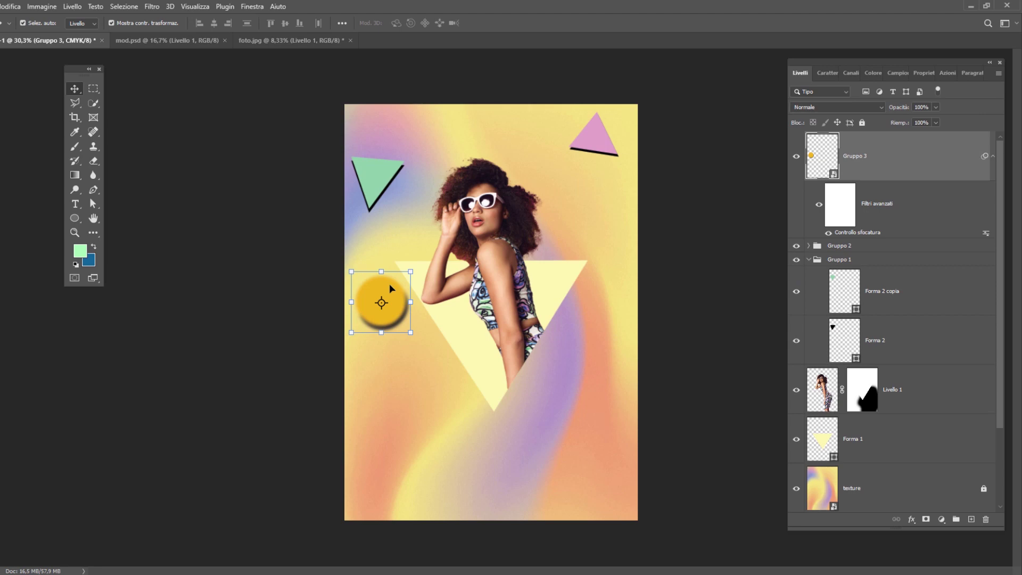
pyautogui.click(596, 139)
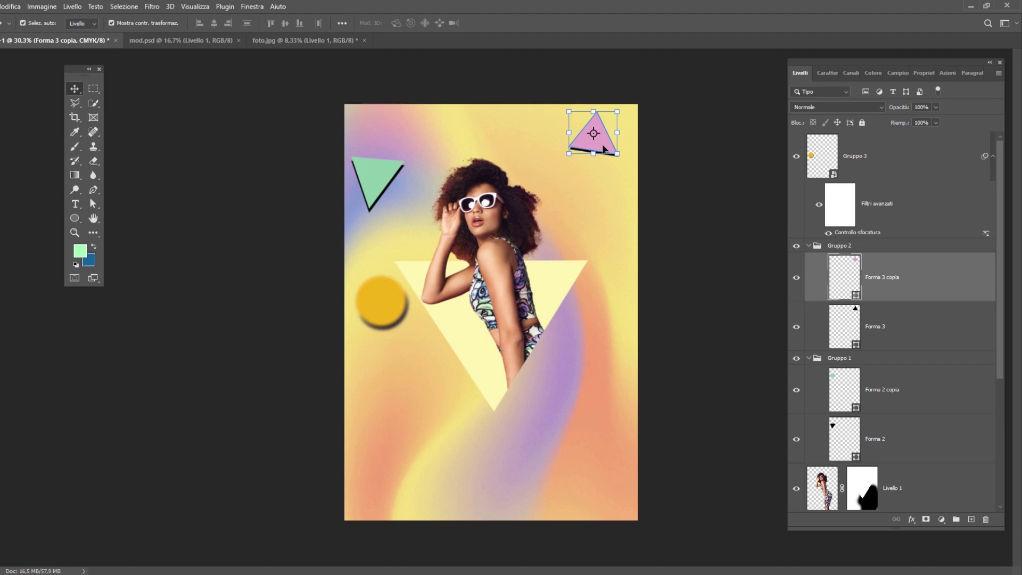
# Convert the pink triangle group (Gruppo 2) to a smart object and apply a 9 px Gaussian blur
pyautogui.click(845, 247)
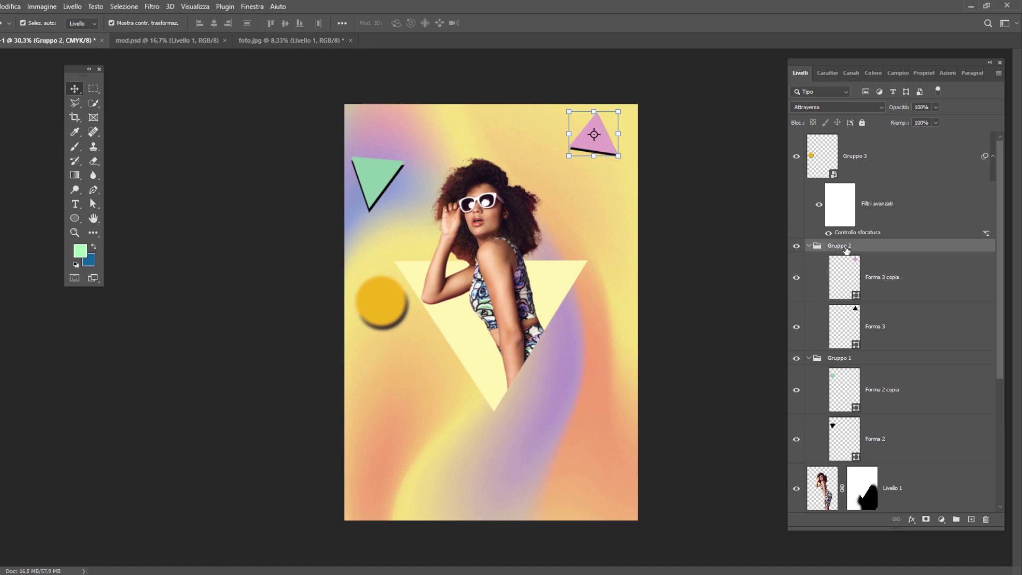
pyautogui.rightClick(847, 249)
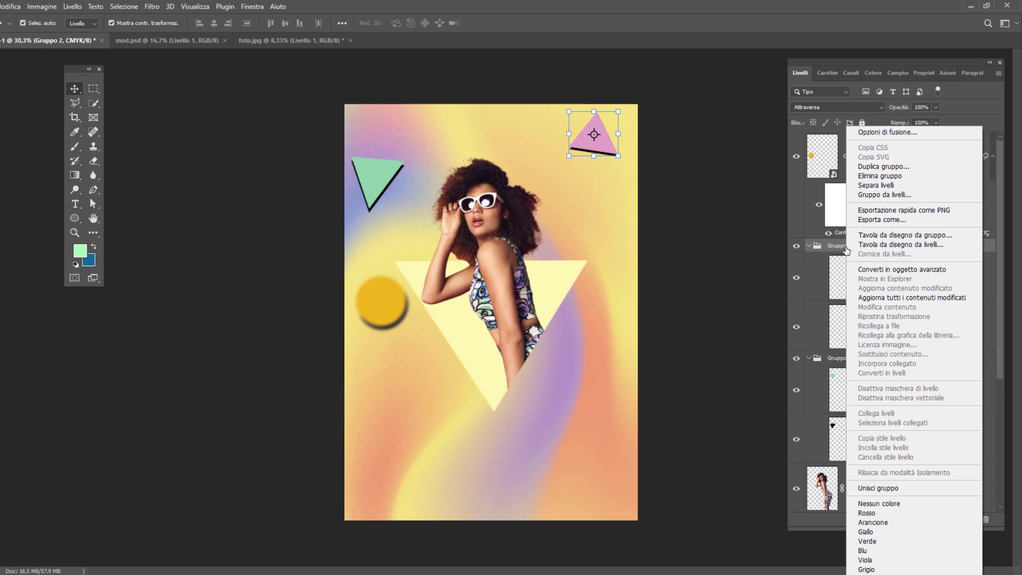
pyautogui.click(905, 267)
pyautogui.click(152, 7)
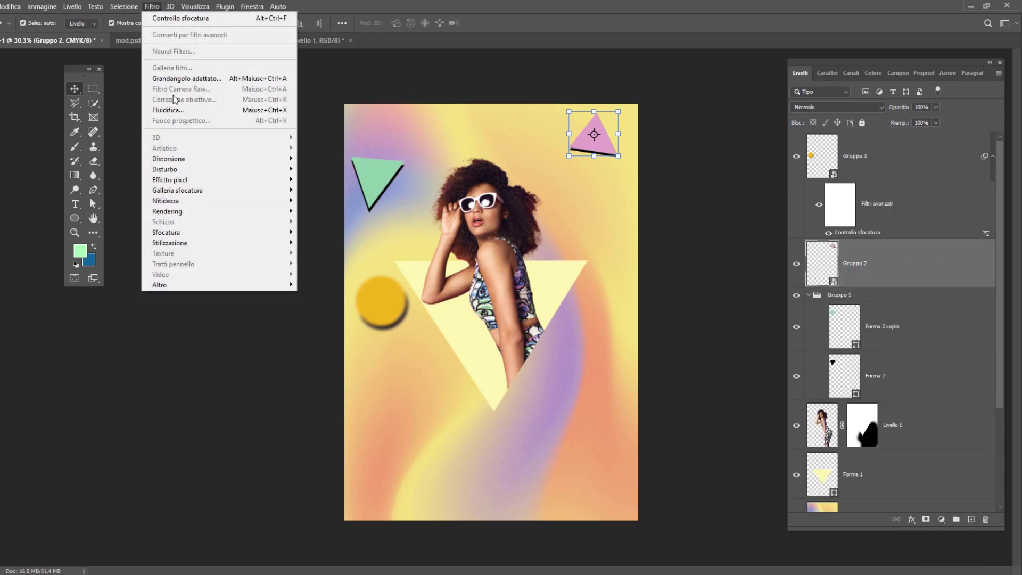
pyautogui.moveTo(166, 232)
pyautogui.click(321, 234)
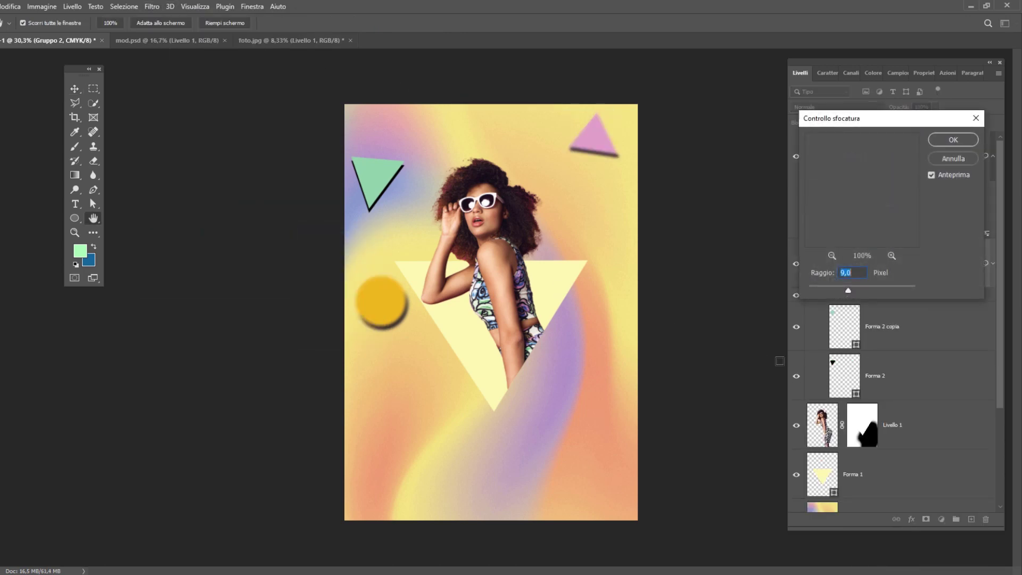
pyautogui.click(946, 139)
# Draw a light-cyan triangle to the right of the model with the Pen tool
pyautogui.press('p')
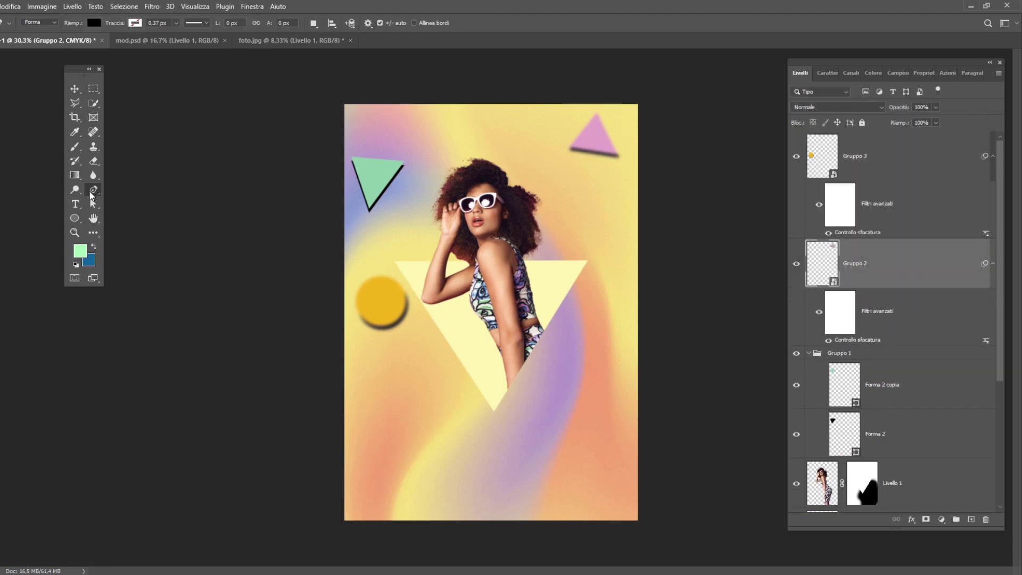
pyautogui.click(605, 307)
pyautogui.click(576, 368)
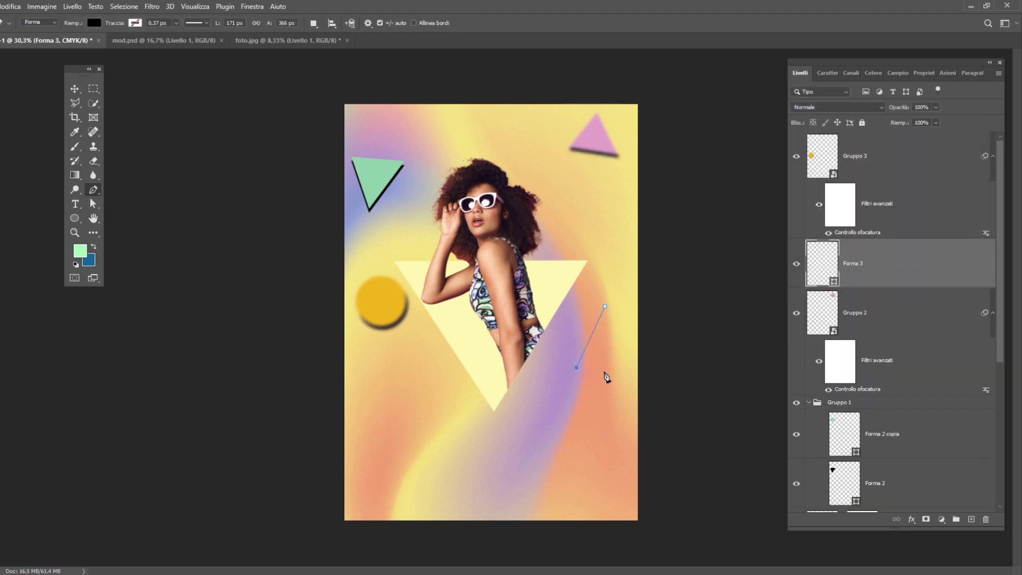
pyautogui.click(649, 359)
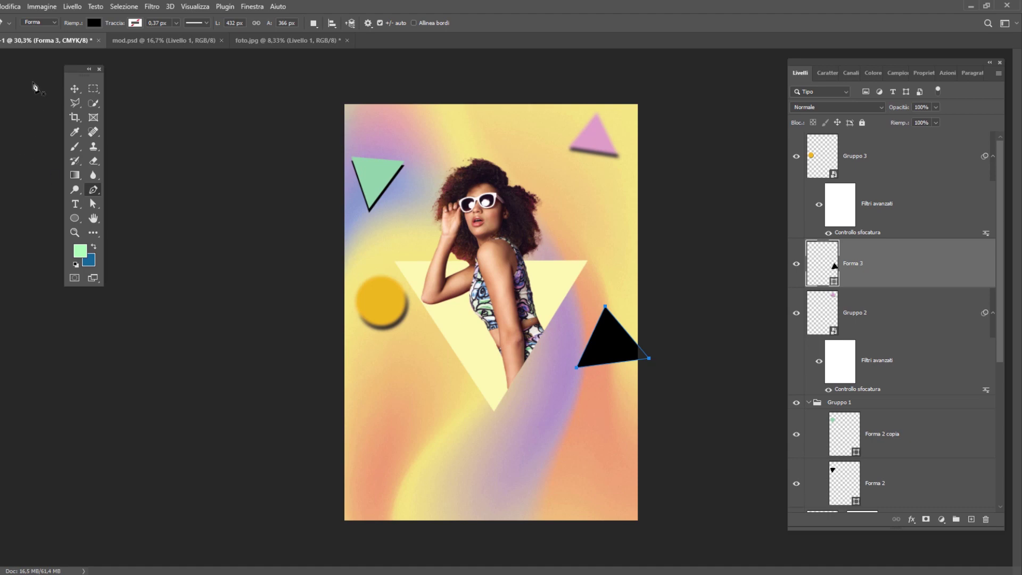
pyautogui.doubleClick(835, 285)
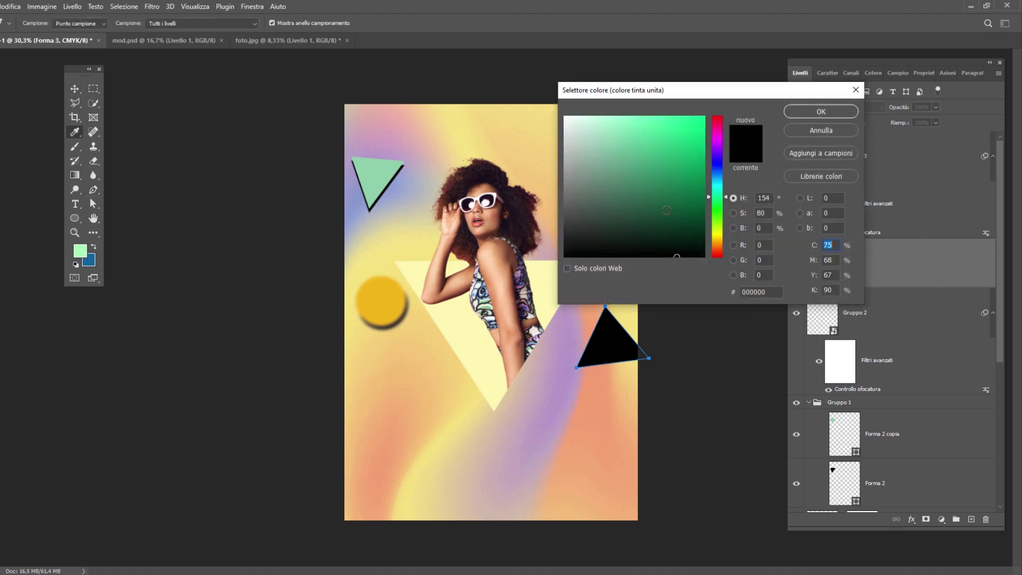
pyautogui.press('Return')
# Duplicate the cyan triangle, offset the copy down, colour it black, and group them
pyautogui.press('v')
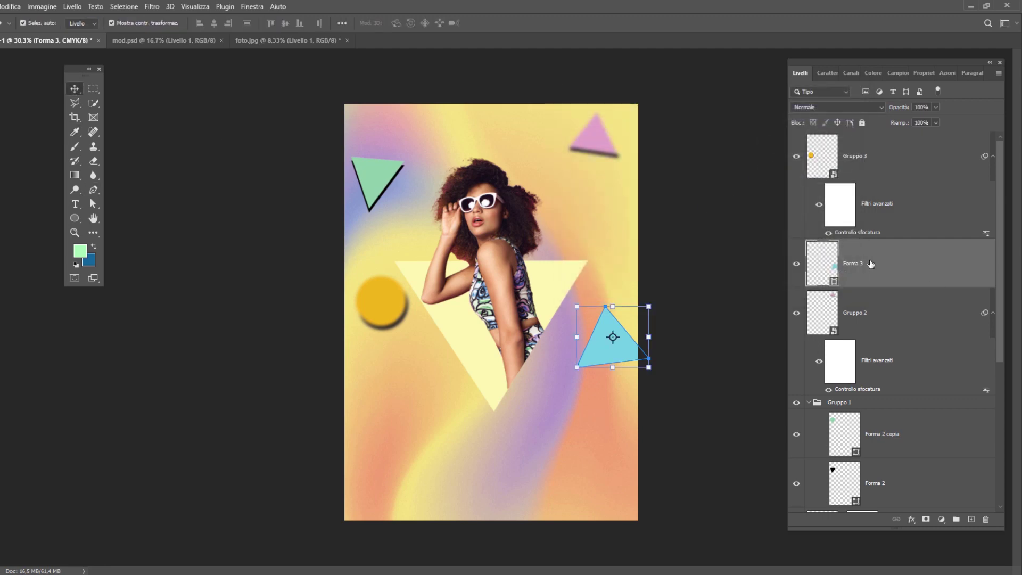
pyautogui.press('ctrl')
pyautogui.moveTo(870, 264); pyautogui.dragTo(900, 331)
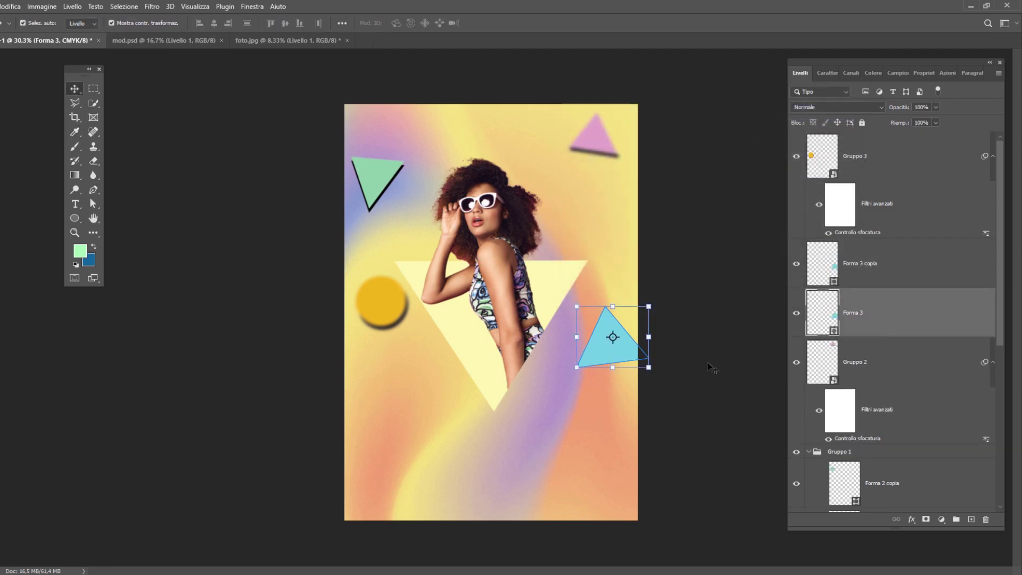
pyautogui.hotkey('shift', 'Down')
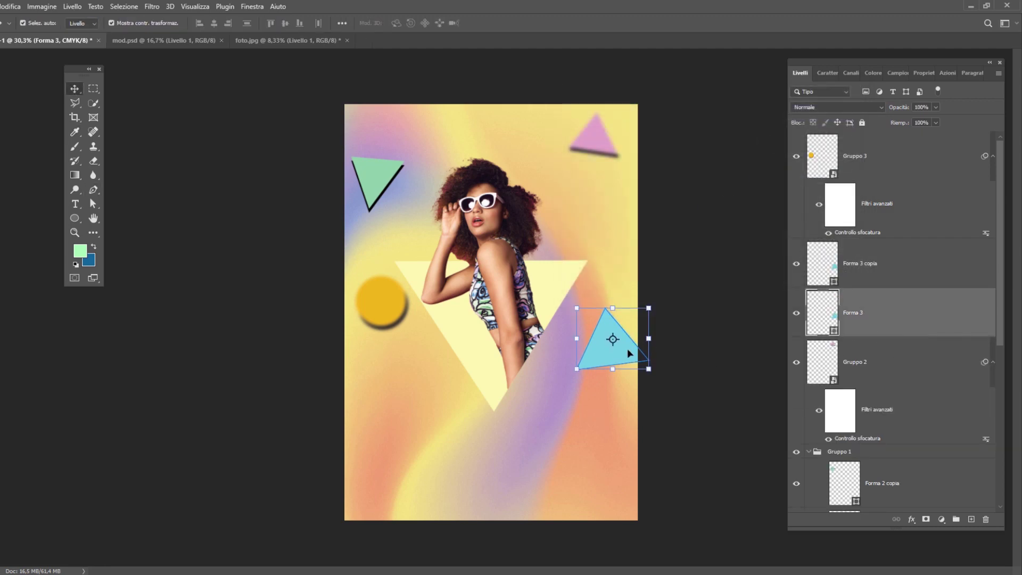
pyautogui.hotkey('shift', 'Down')
pyautogui.hotkey('shift', 'Down')
pyautogui.doubleClick(822, 314)
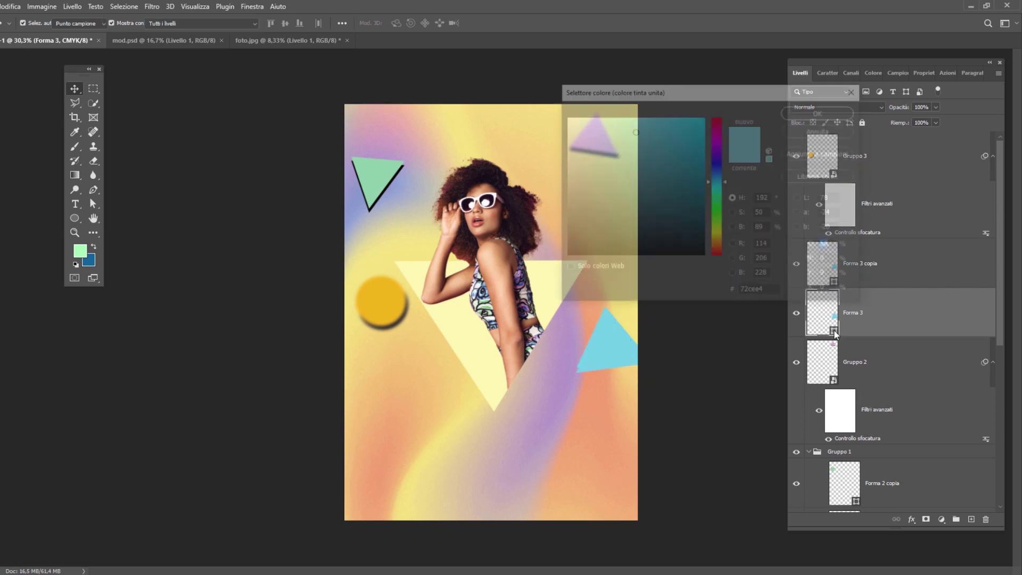
pyautogui.click(568, 256)
pyautogui.click(817, 110)
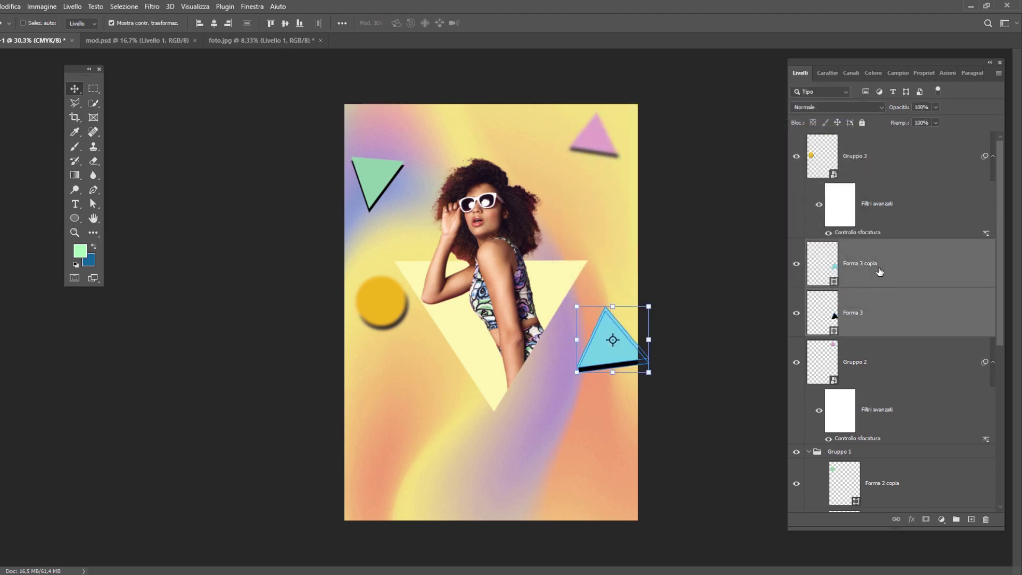
pyautogui.hotkey('ctrl', 'g')
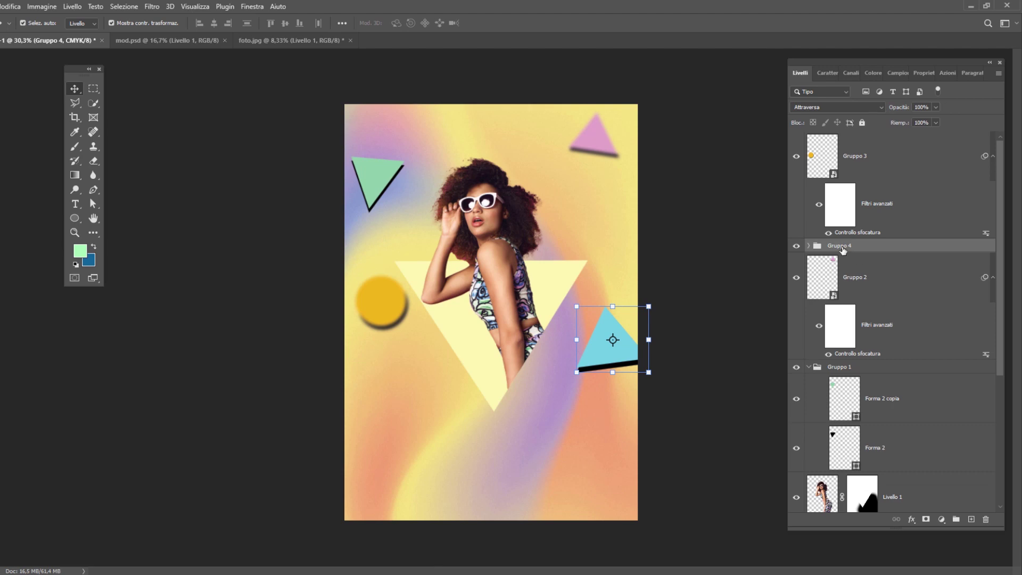
# Shrink the cyan triangle group to about 80%
pyautogui.hotkey('ctrl', 't')
pyautogui.moveTo(648, 372); pyautogui.dragTo(620, 333)
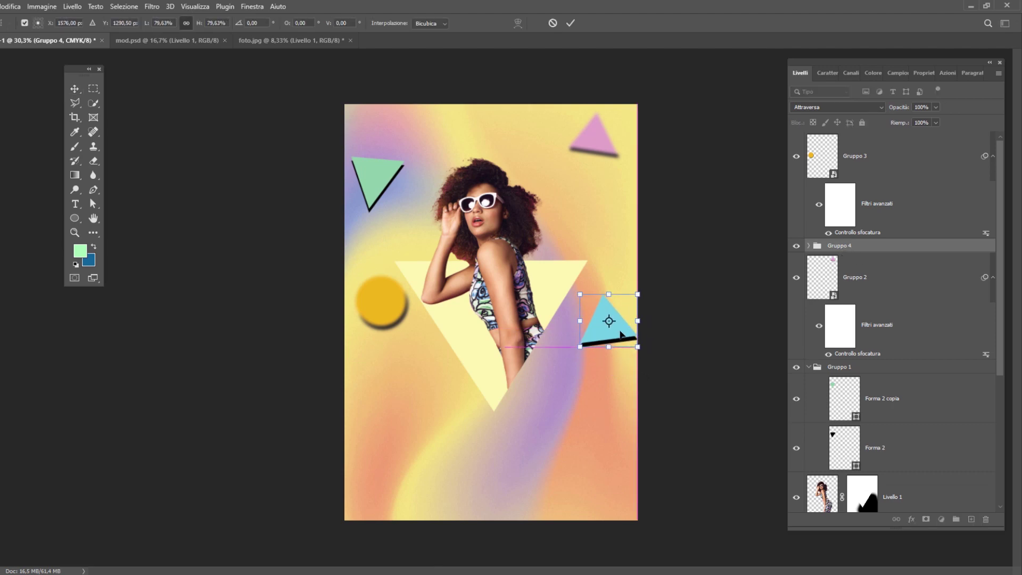
pyautogui.click(572, 23)
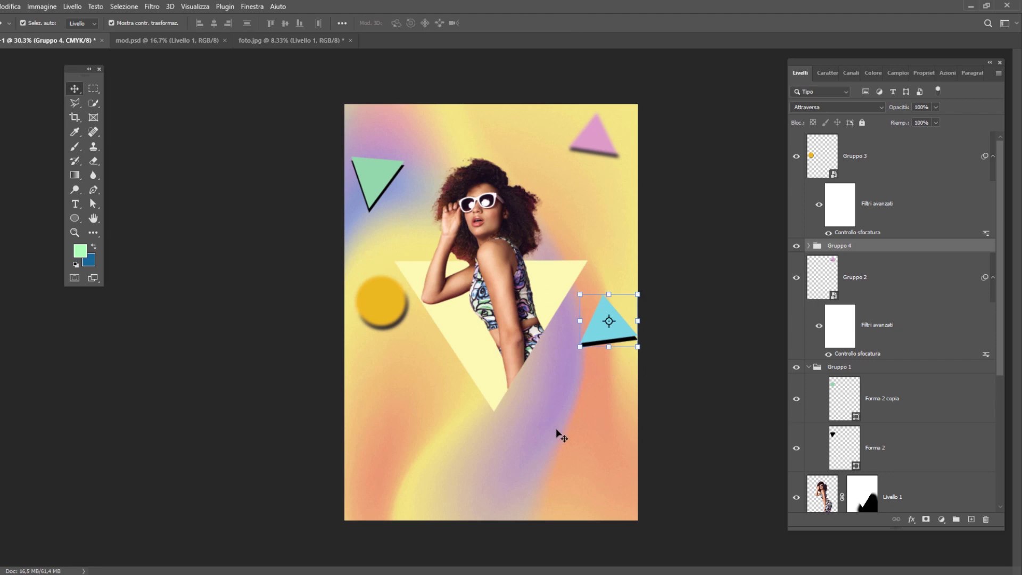
# Add a black Open Sans text layer near the top reading 'Photoshop presenta'
pyautogui.click(878, 157)
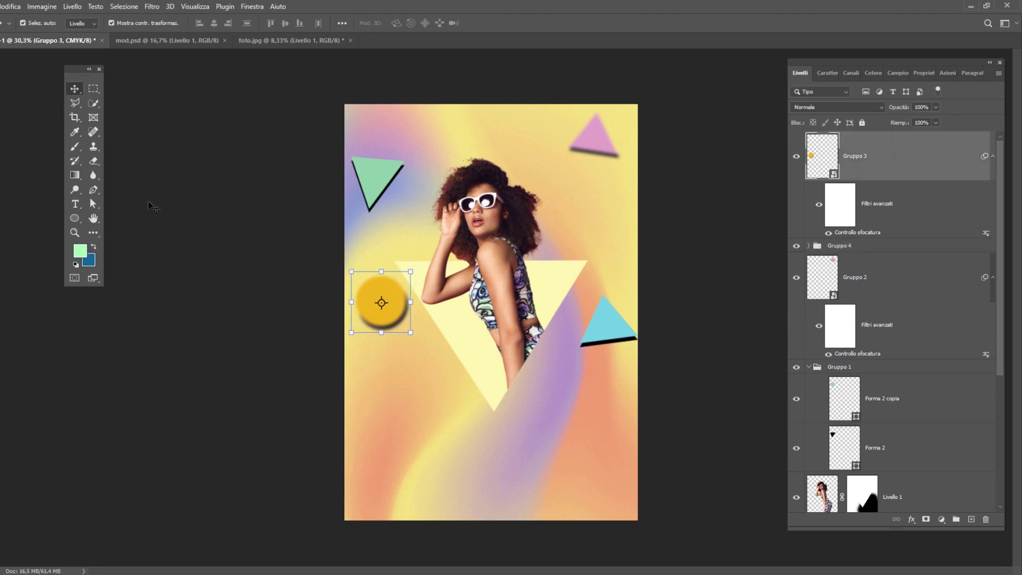
pyautogui.click(75, 204)
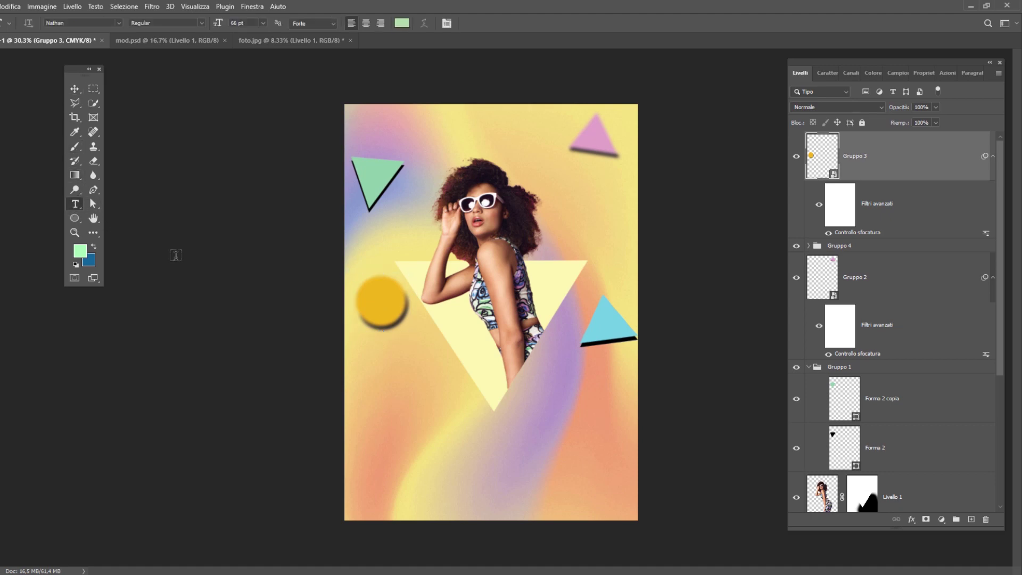
pyautogui.click(452, 127)
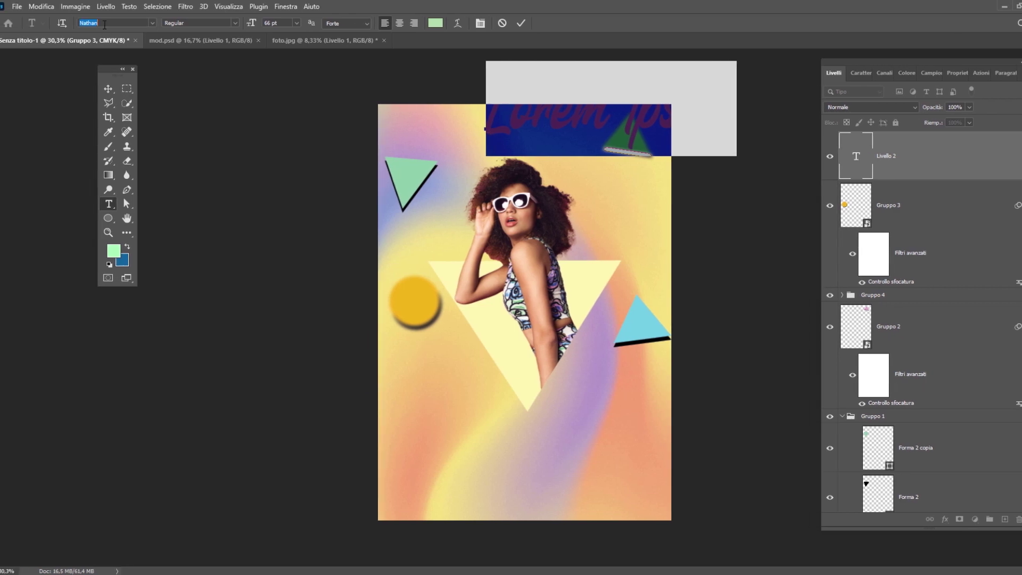
pyautogui.click(113, 23)
pyautogui.write('Open Sans')
pyautogui.press('Return')
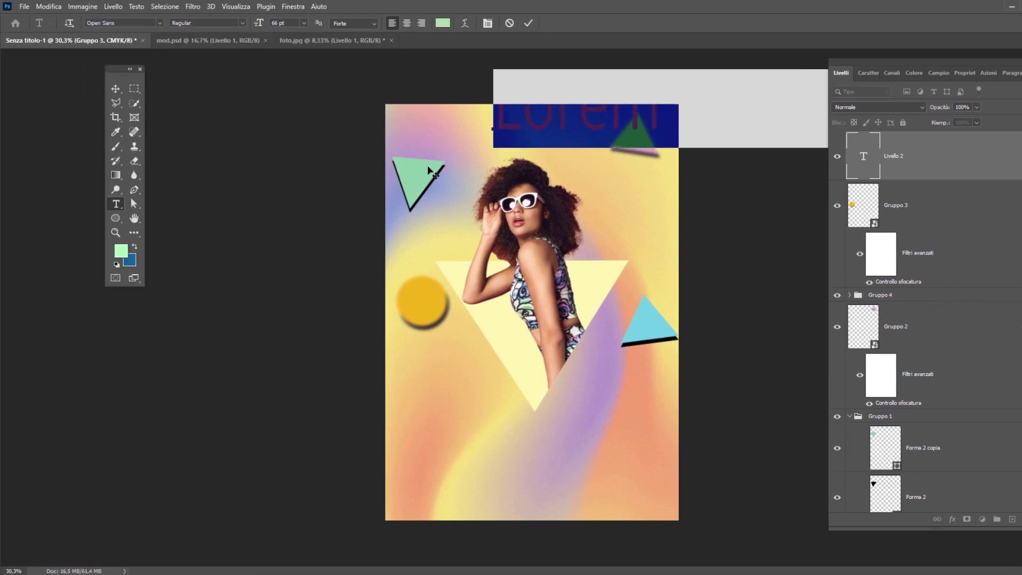
pyautogui.click(287, 24)
pyautogui.write('20')
pyautogui.press('Tab')
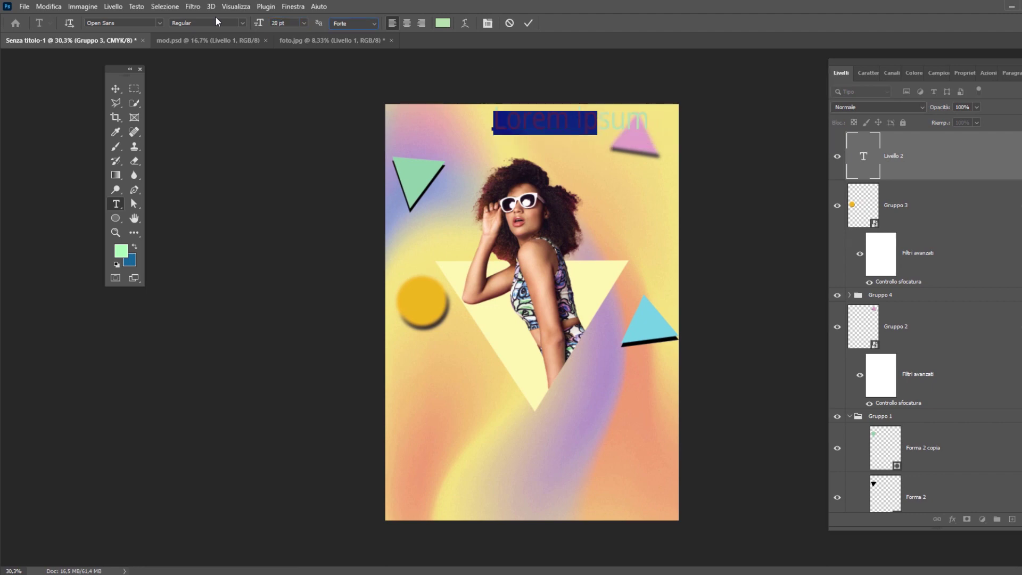
pyautogui.click(442, 23)
pyautogui.click(650, 248)
pyautogui.click(877, 108)
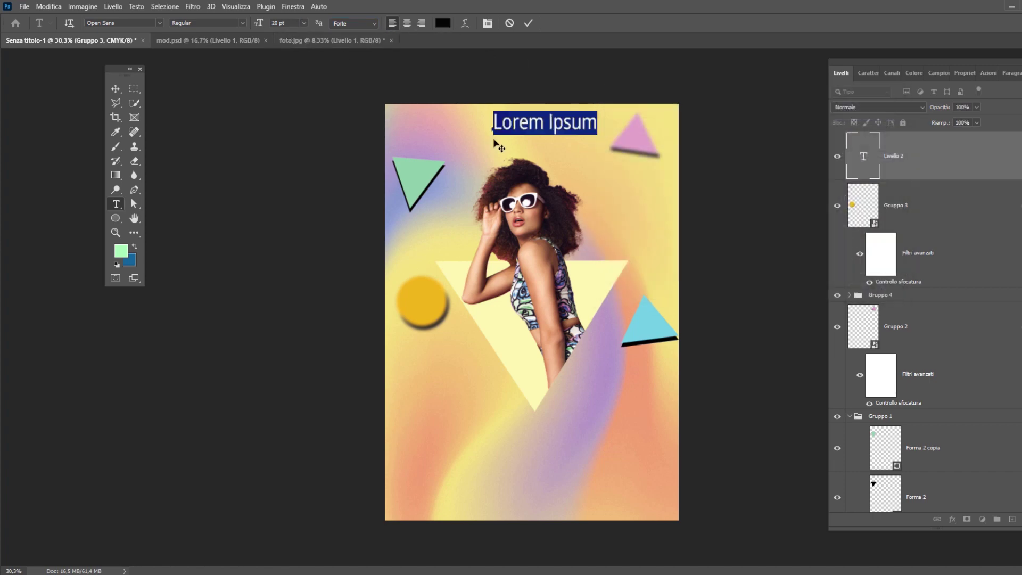
pyautogui.hotkey('ctrl', 'shift', 'Left')
pyautogui.write('Photoshop')
pyautogui.press('Delete')
pyautogui.press('Delete')
pyautogui.press('Delete')
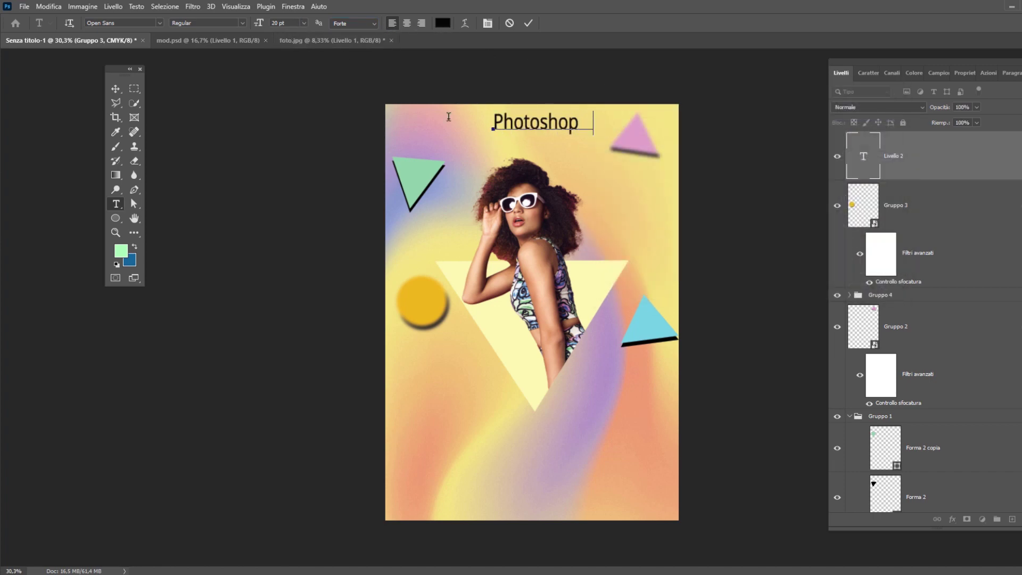
pyautogui.write('presenta')
# Set the heading to 12 pt with 'Photoshop' in bold, and commit it
pyautogui.hotkey('ctrl', 'a')
pyautogui.click(299, 23)
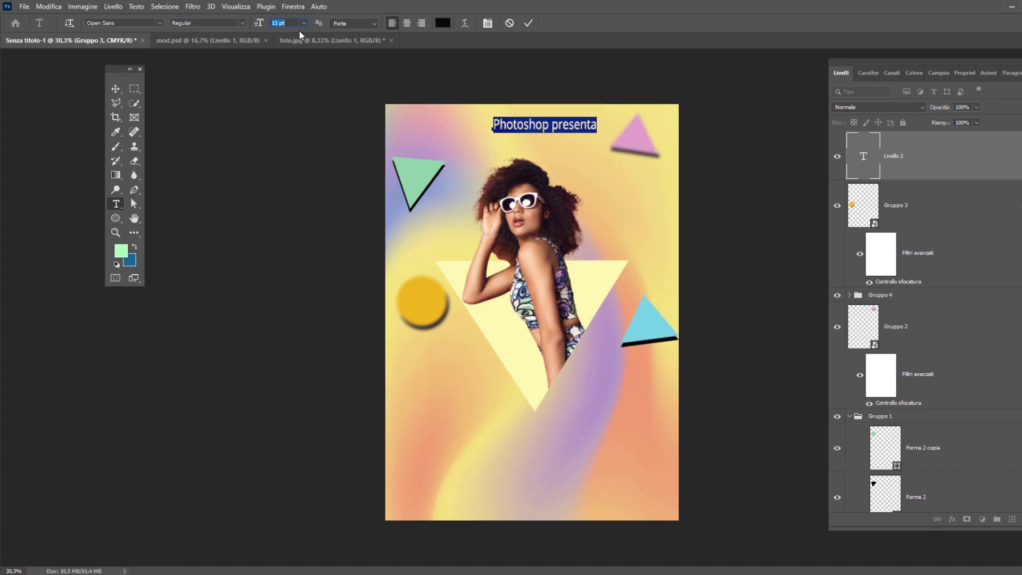
pyautogui.press('Down')
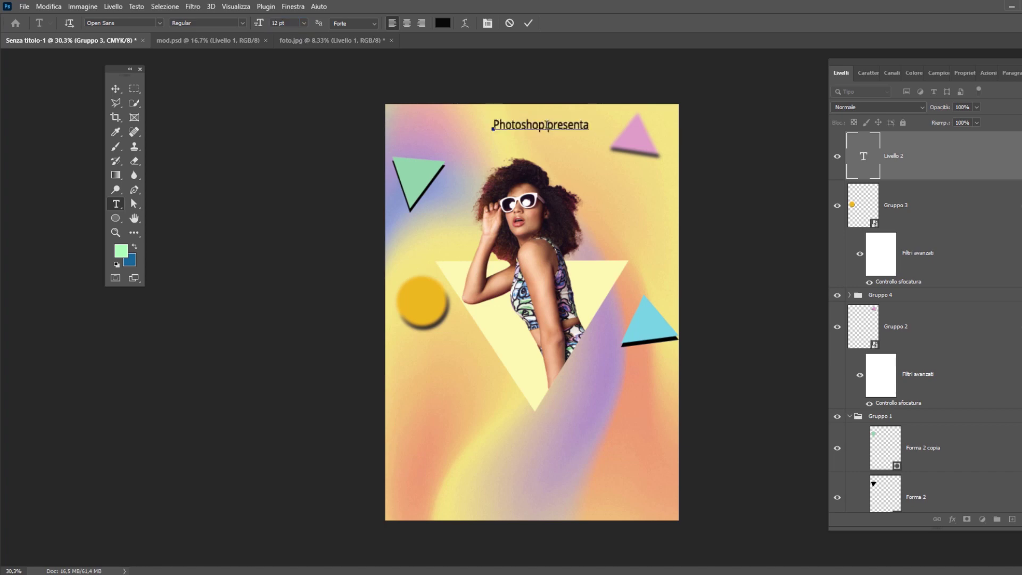
pyautogui.doubleClick(498, 127)
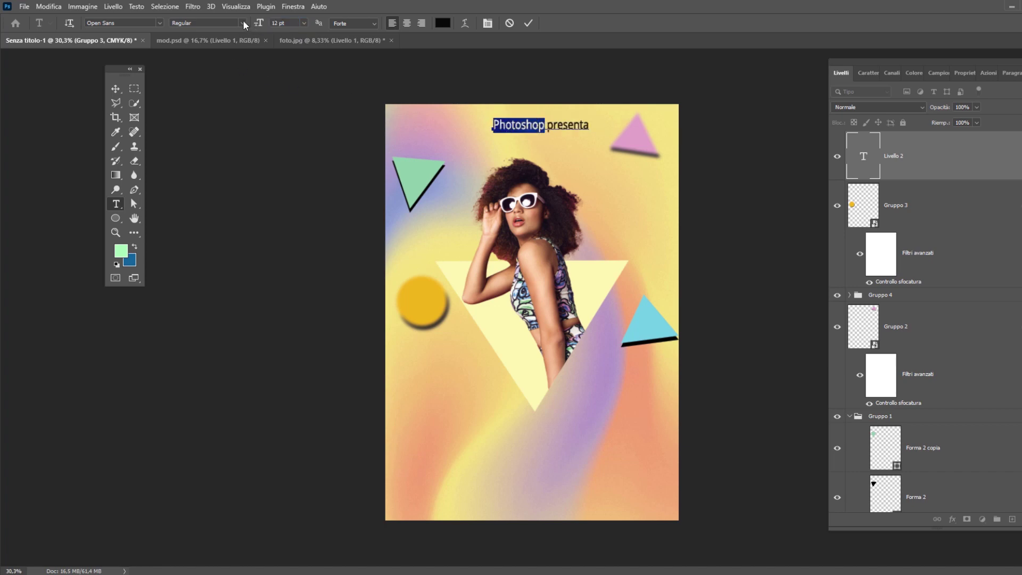
pyautogui.click(243, 23)
pyautogui.click(213, 87)
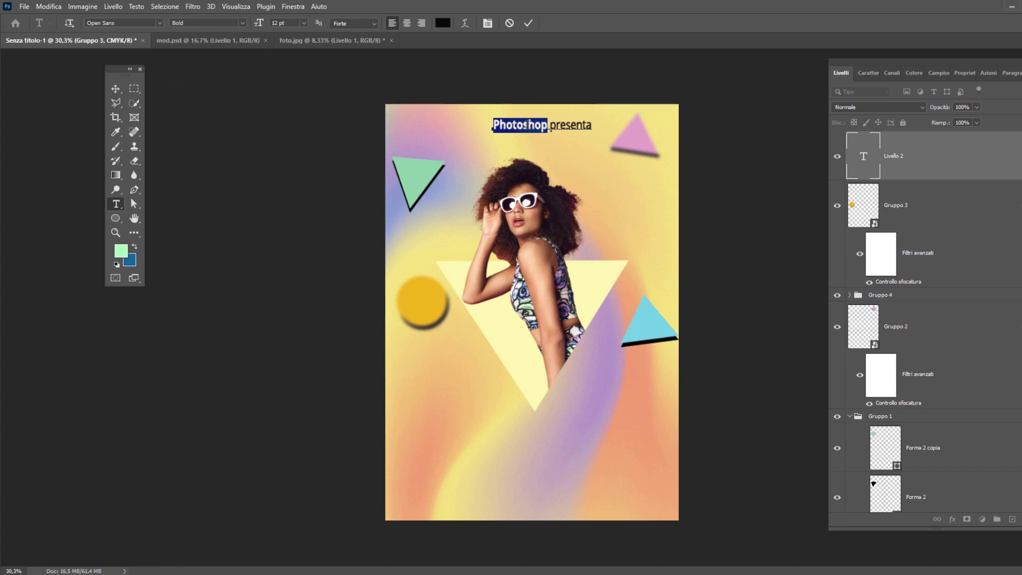
pyautogui.moveTo(549, 125); pyautogui.dragTo(592, 125)
pyautogui.click(240, 25)
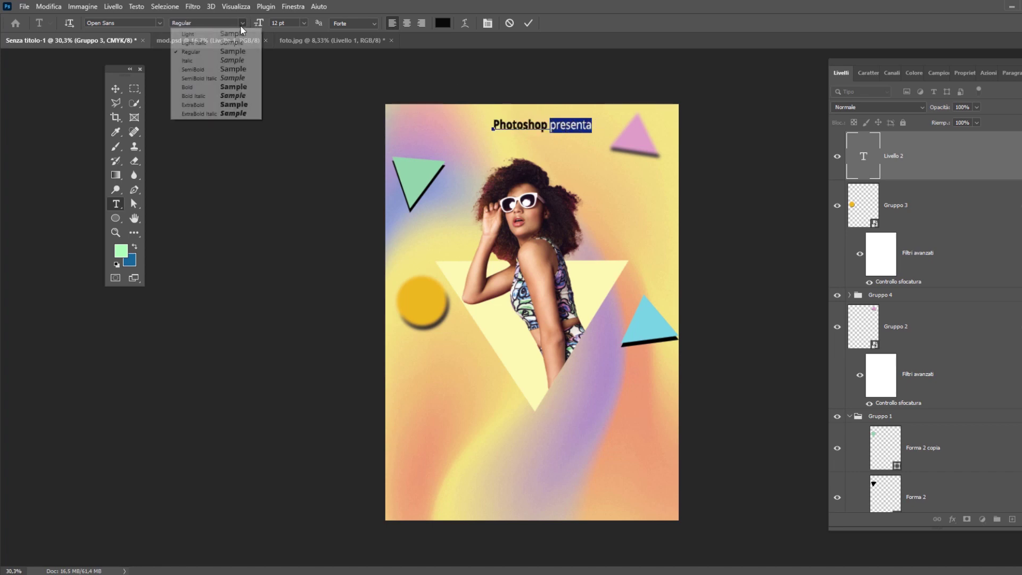
pyautogui.click(528, 23)
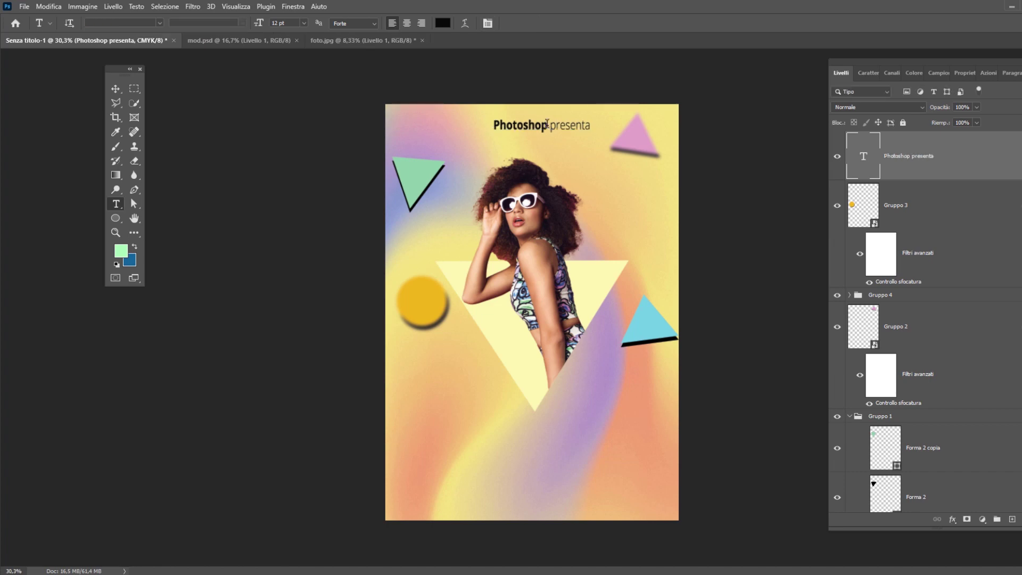
# Align the heading's horizontal centre with the full-page Sfondo copia layer
pyautogui.press('v')
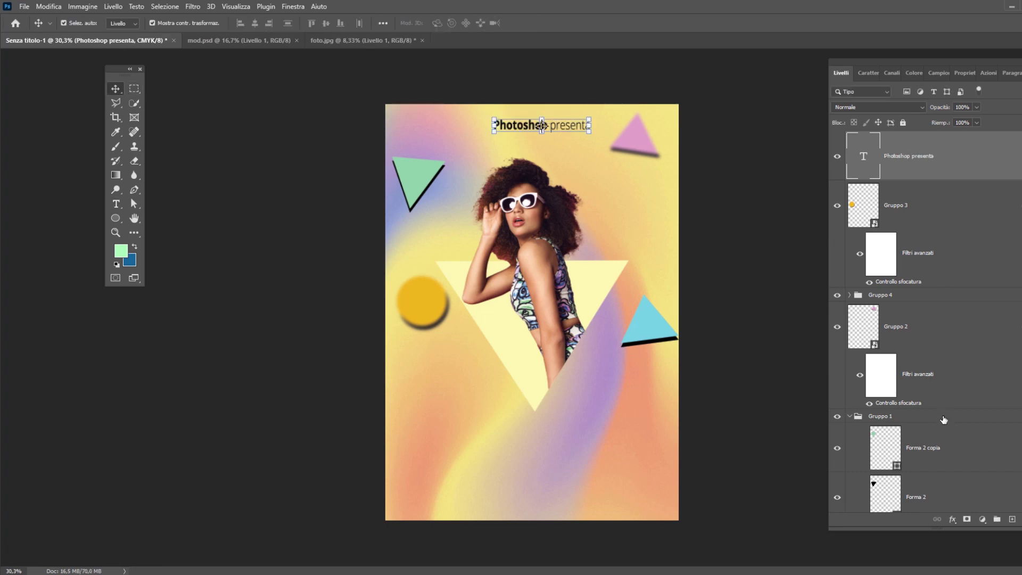
pyautogui.scroll(-5, 945, 423)
pyautogui.click(932, 443)
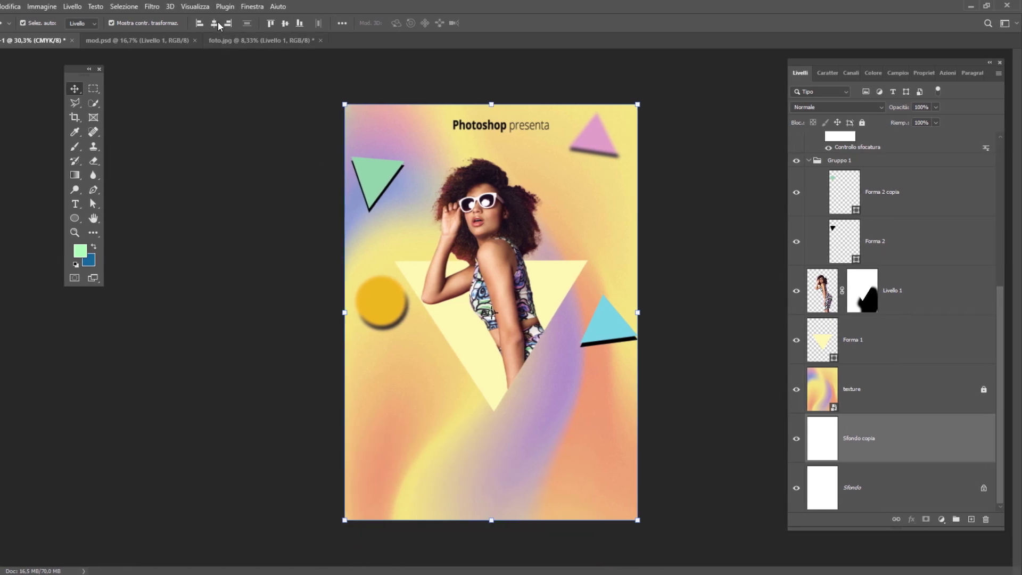
pyautogui.click(216, 23)
pyautogui.scroll(5, 894, 240)
pyautogui.press('t')
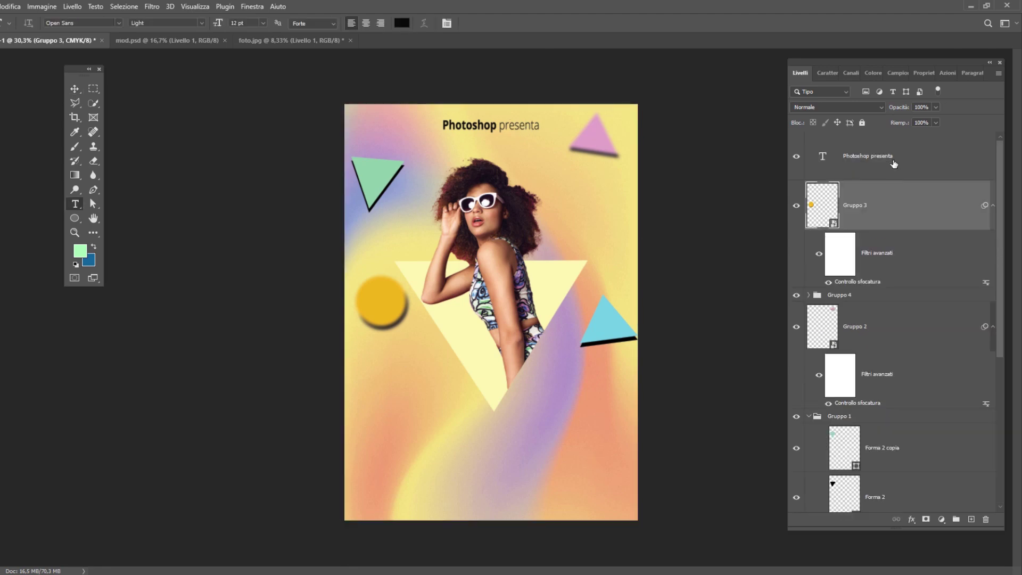
pyautogui.click(894, 160)
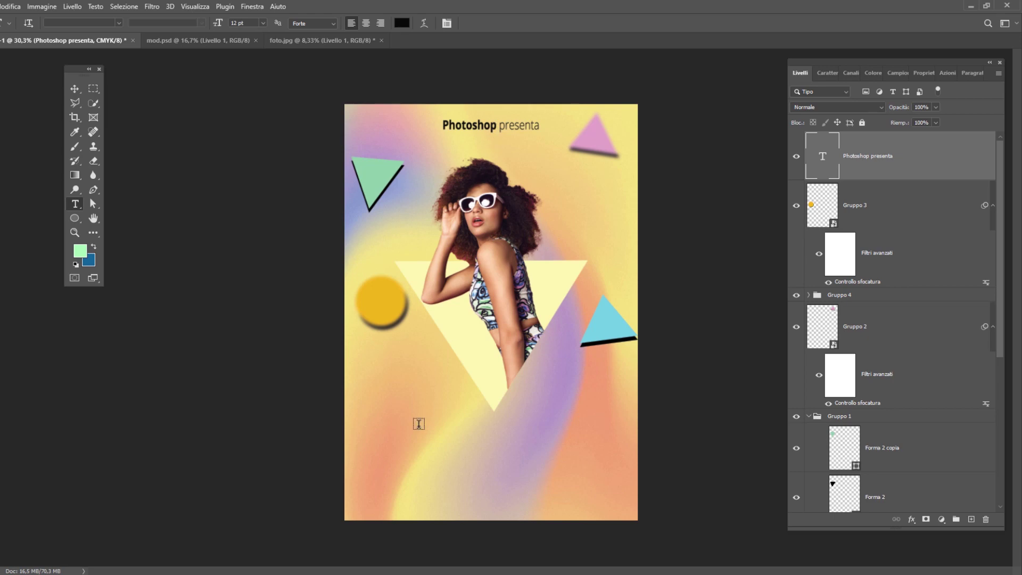
# Type 'Summer' in the Nathan script font in the lower poster
pyautogui.click(418, 423)
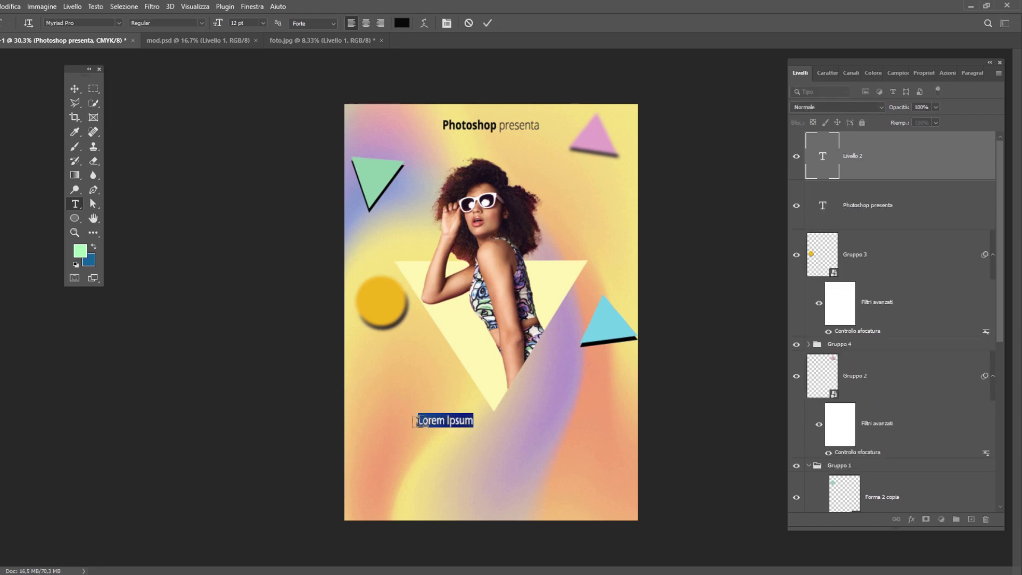
pyautogui.click(85, 23)
pyautogui.write('natha')
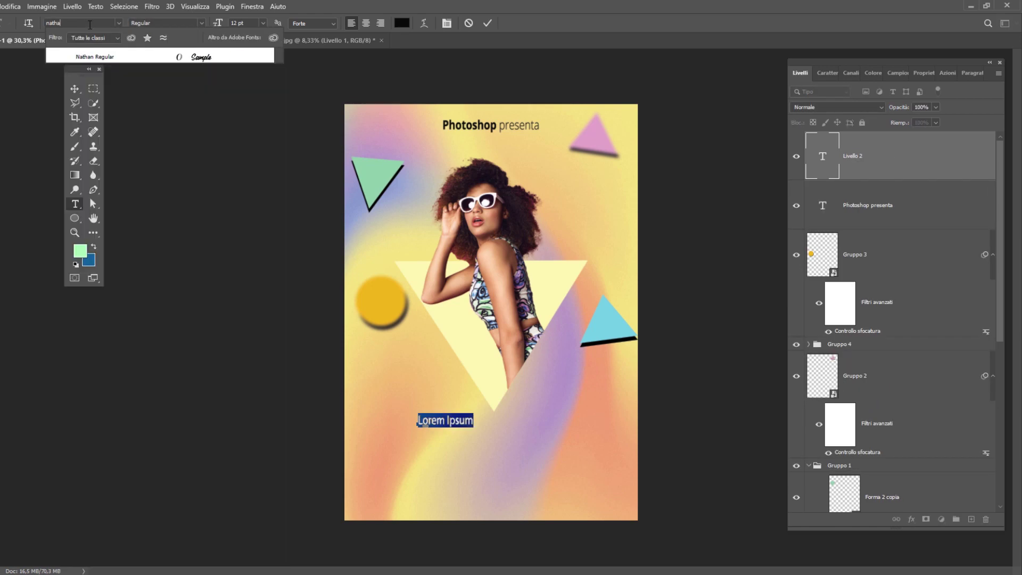
pyautogui.press('Return')
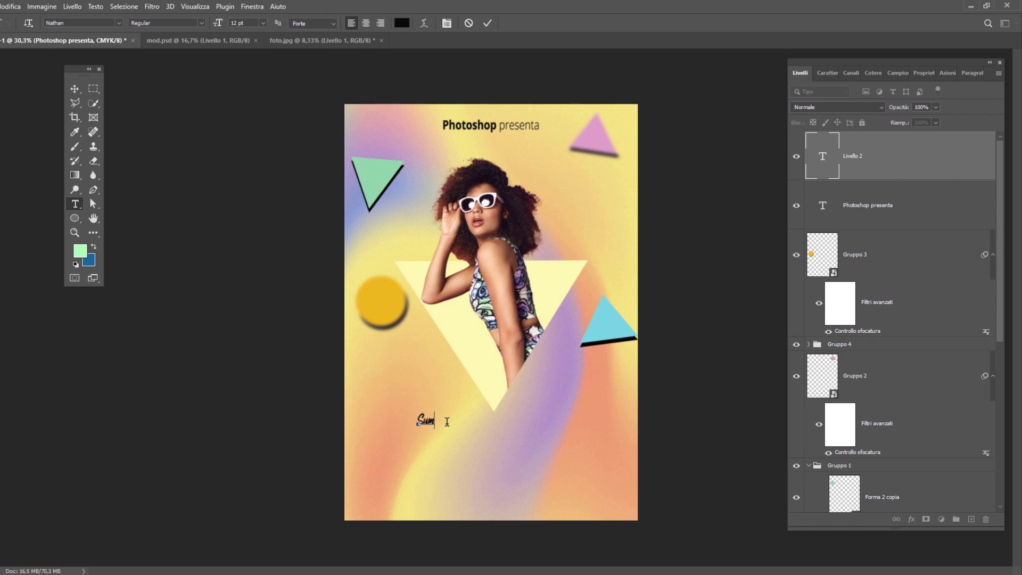
pyautogui.write('Summer')
pyautogui.click(487, 23)
# Enlarge 'Summer', move it into the lower half, and tilt it about -7.7°
pyautogui.press('v')
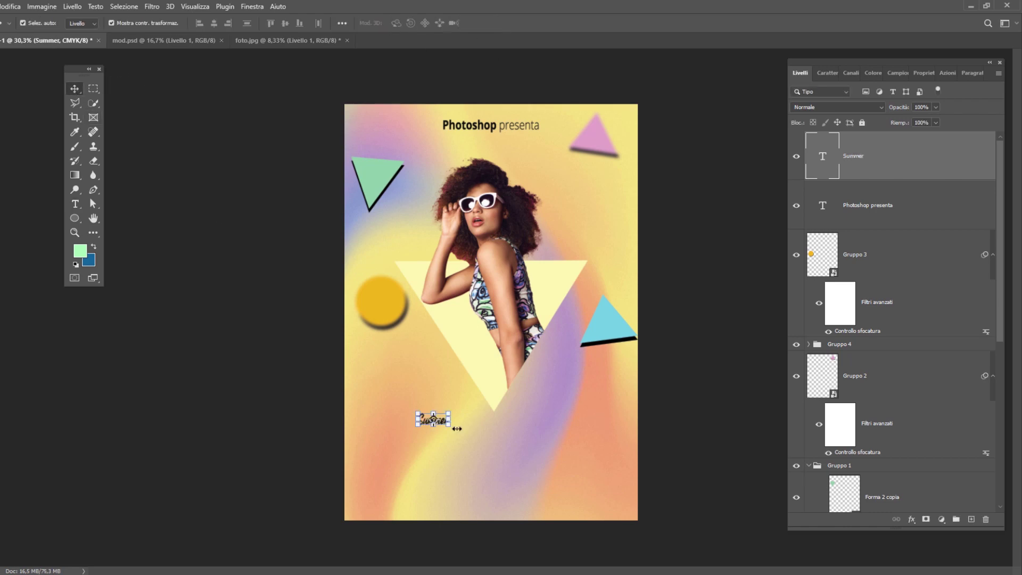
pyautogui.click(449, 411)
pyautogui.moveTo(450, 411); pyautogui.dragTo(642, 304)
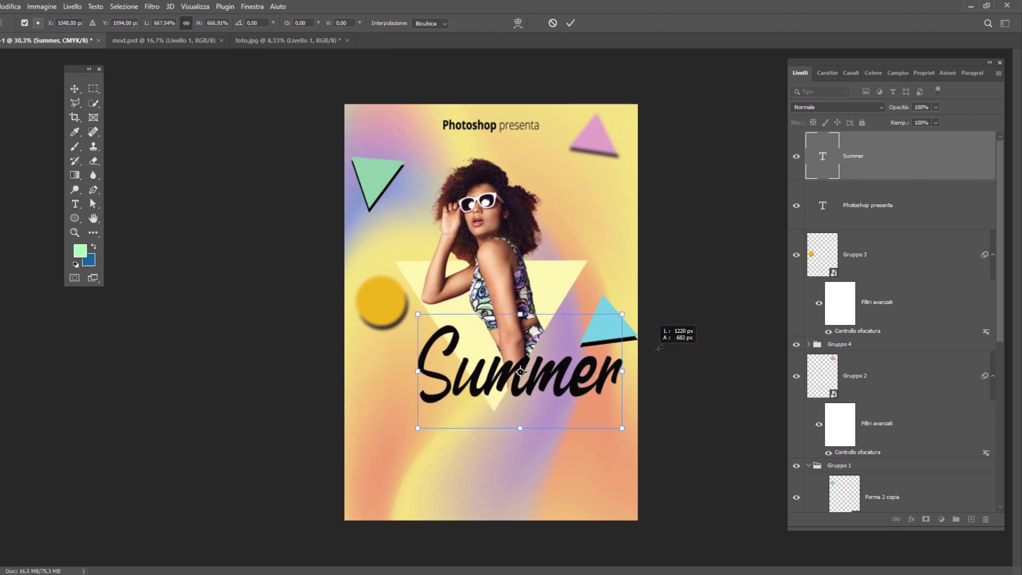
pyautogui.moveTo(598, 375); pyautogui.dragTo(568, 407)
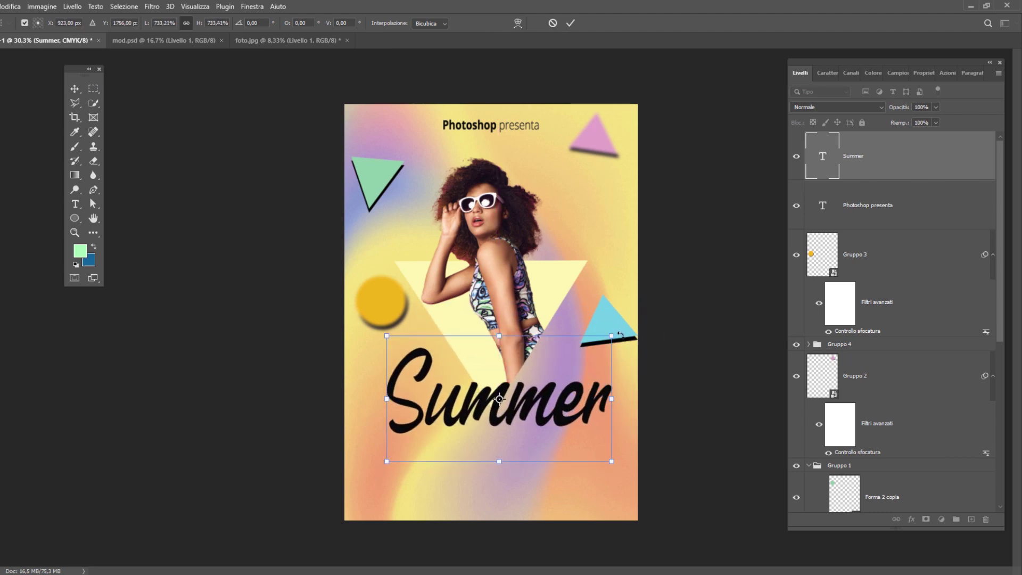
pyautogui.moveTo(620, 334); pyautogui.dragTo(629, 305)
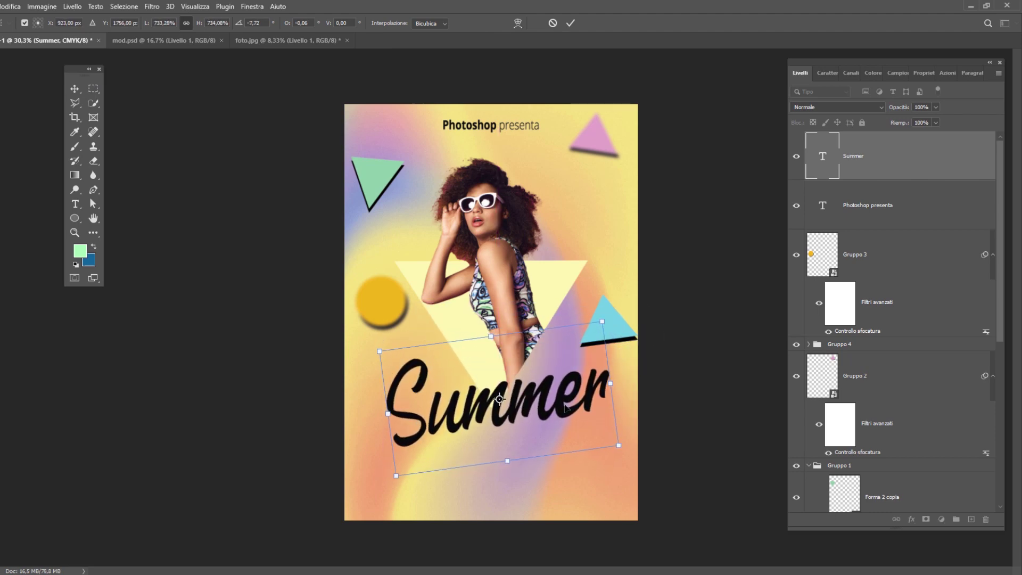
pyautogui.click(570, 23)
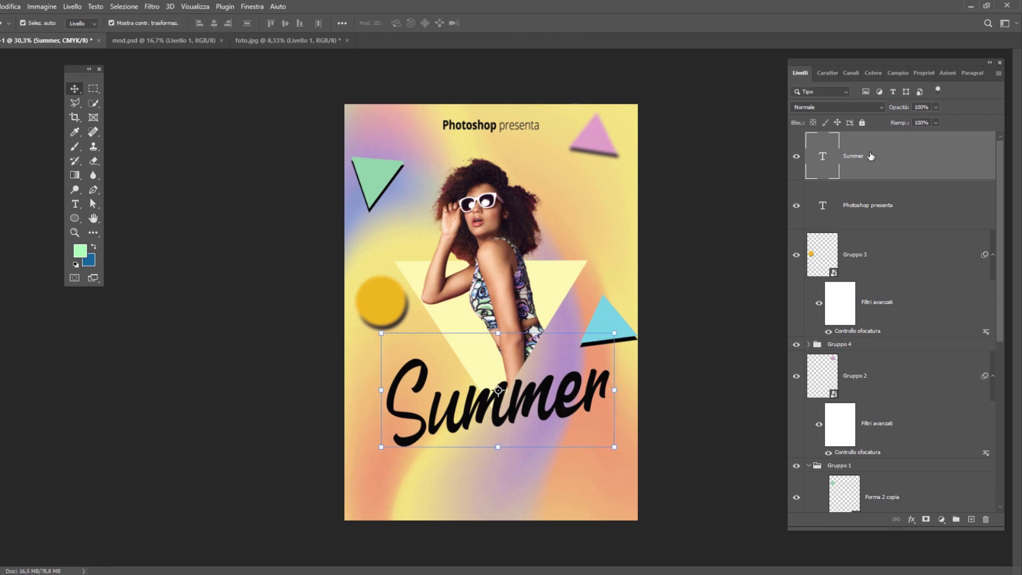
# Centre 'Summer' horizontally against Sfondo copia and duplicate the text layer
pyautogui.scroll(-5, 905, 346)
pyautogui.scroll(-5, 916, 394)
pyautogui.click(890, 442)
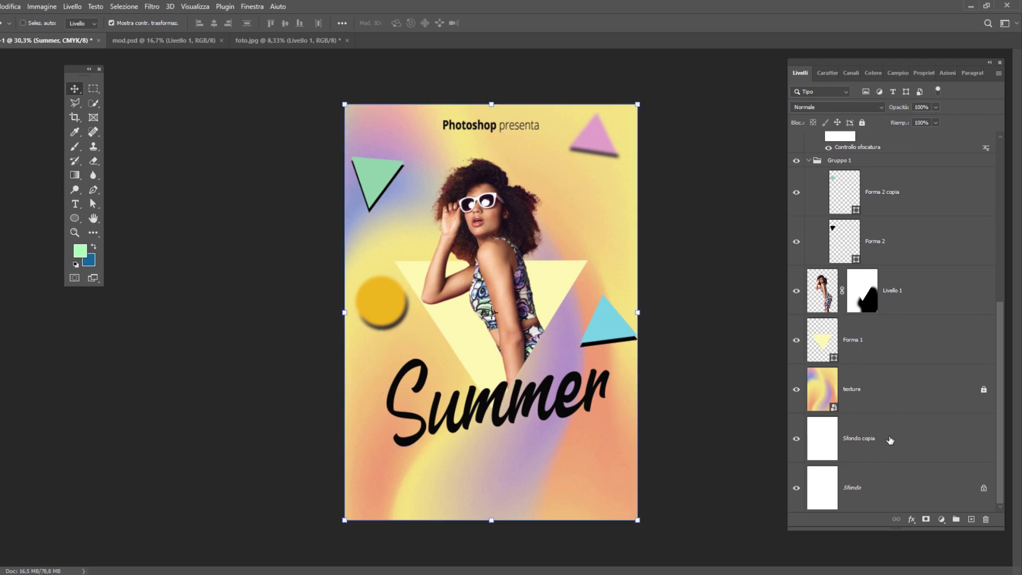
pyautogui.moveTo(542, 407); pyautogui.dragTo(534, 409)
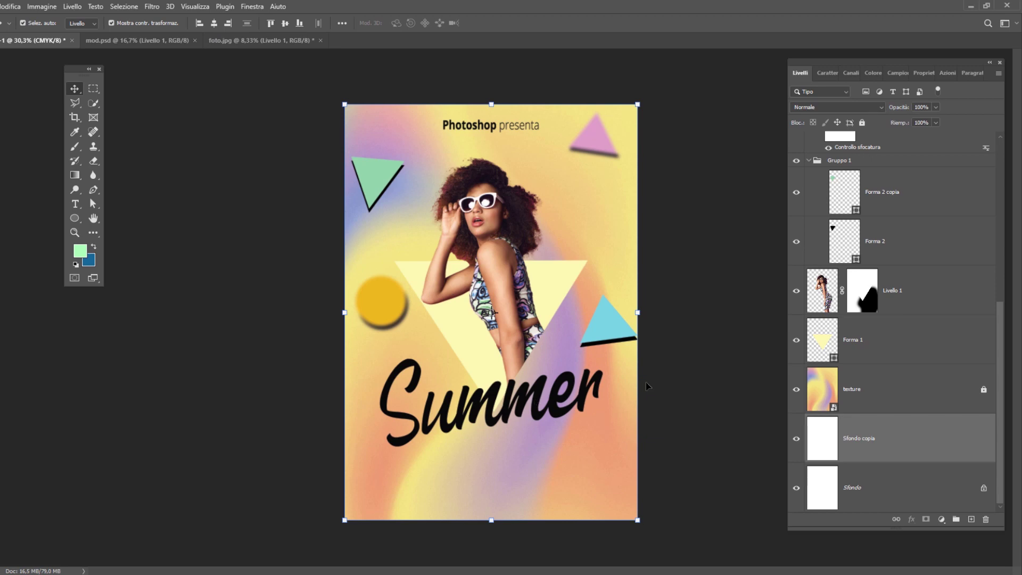
pyautogui.scroll(10, 923, 323)
pyautogui.click(904, 160)
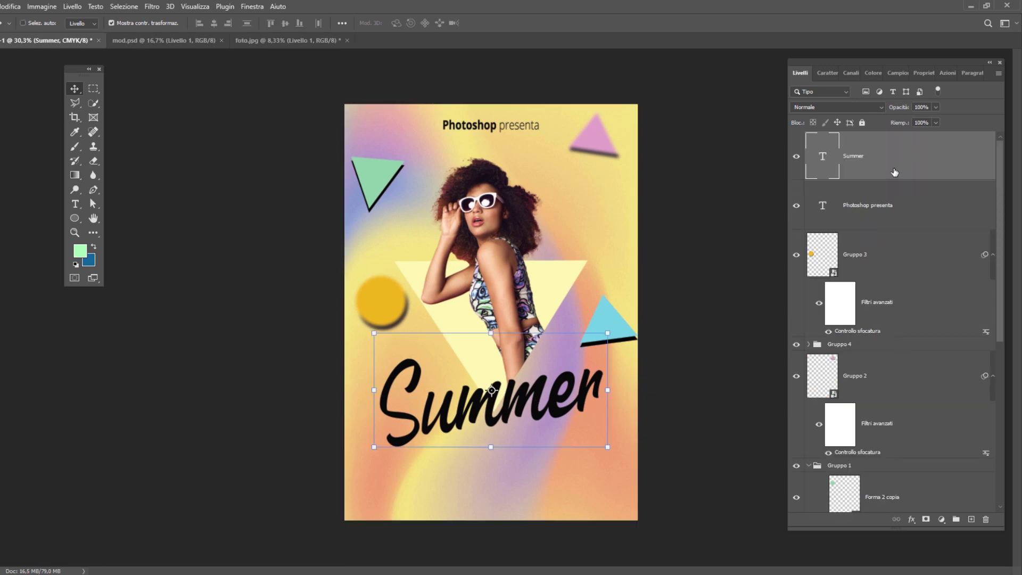
pyautogui.hotkey('ctrl', 'j')
pyautogui.hotkey('ctrl', 'j')
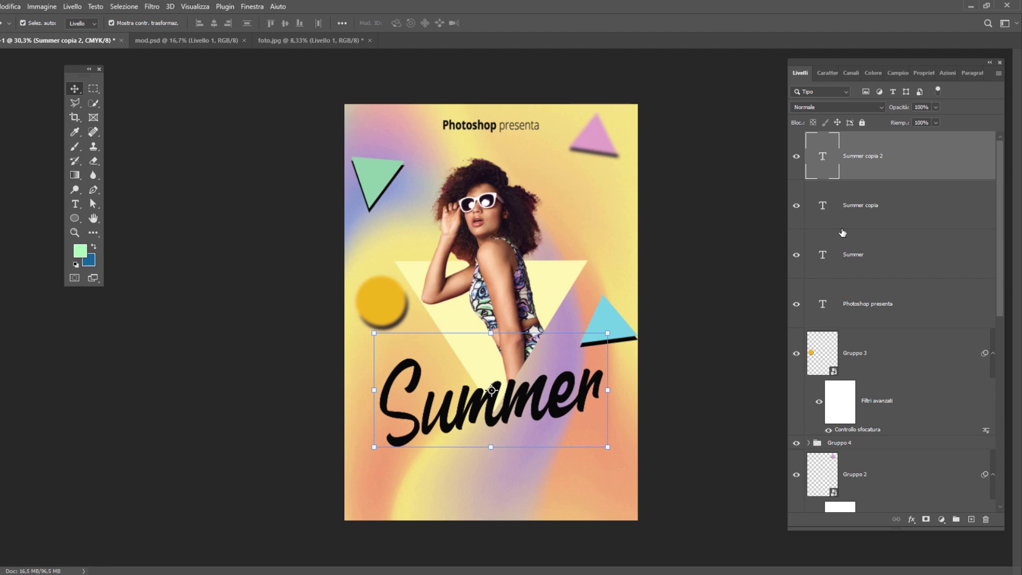
# Colour the top Summer copy pale yellow sampled from the poster; nudge the dark copy down
pyautogui.click(827, 73)
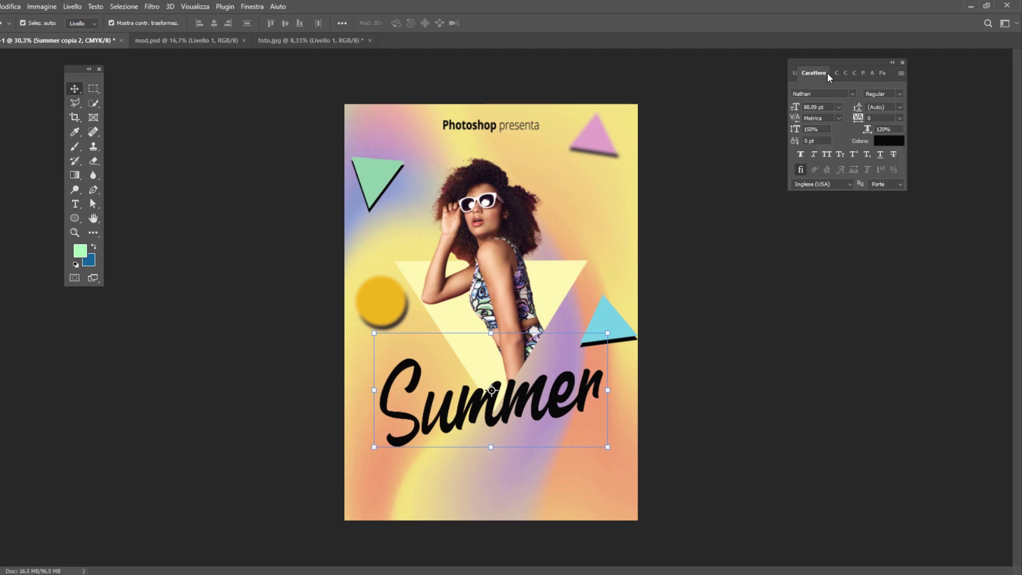
pyautogui.click(888, 141)
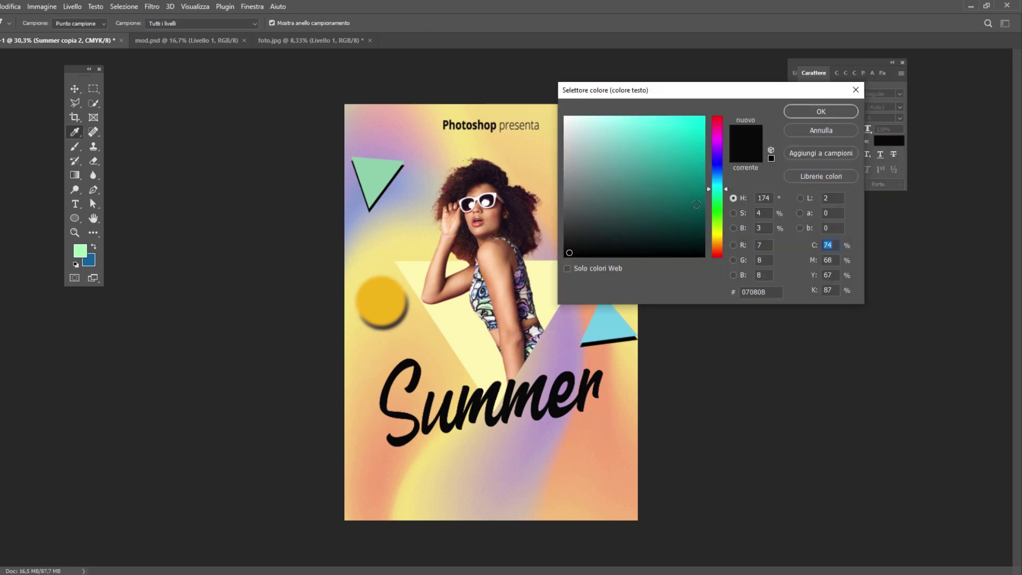
pyautogui.click(475, 343)
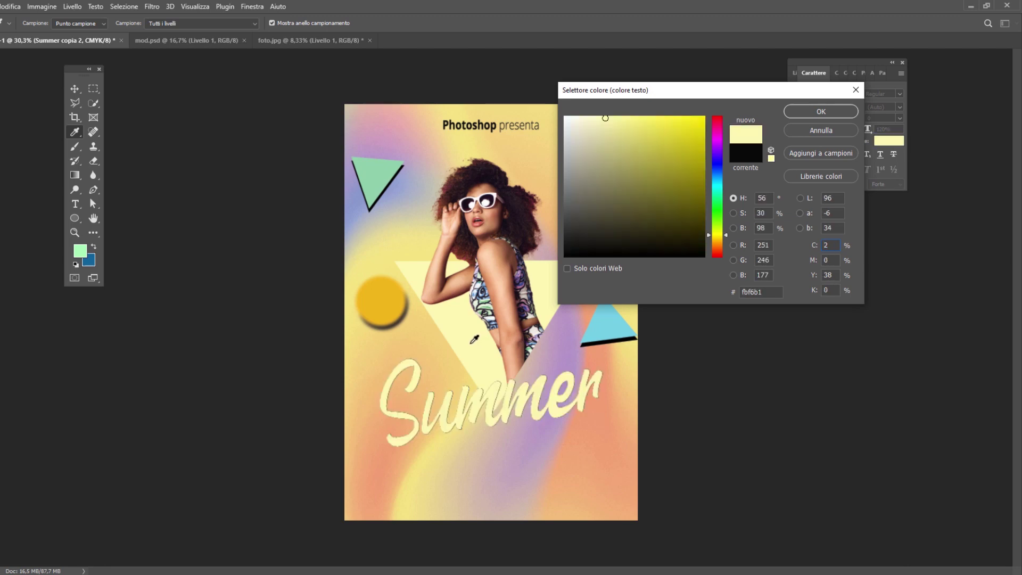
pyautogui.click(821, 111)
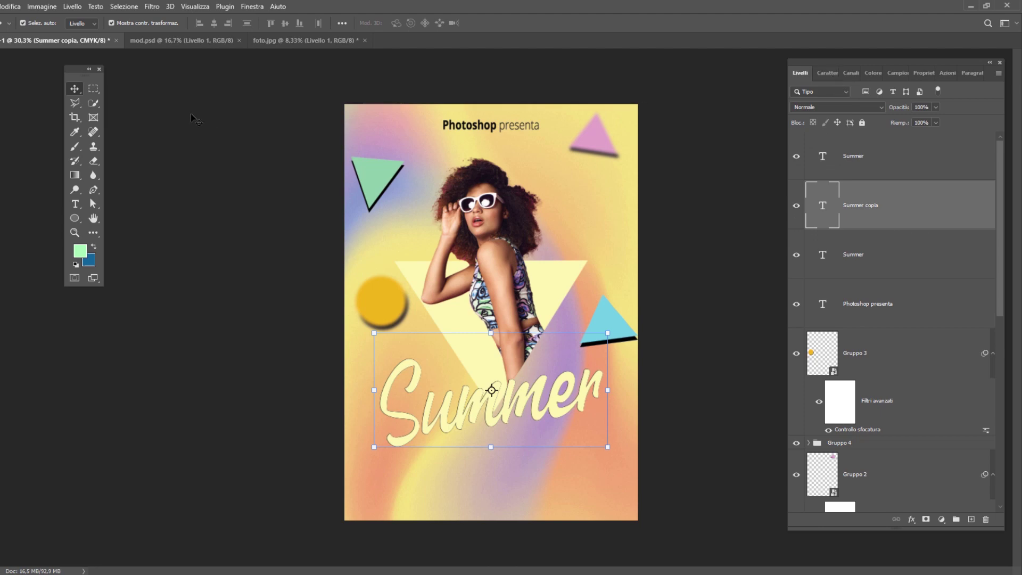
pyautogui.hotkey('shift', 'Down')
pyautogui.press('Down')
pyautogui.press('Down')
pyautogui.press('Down')
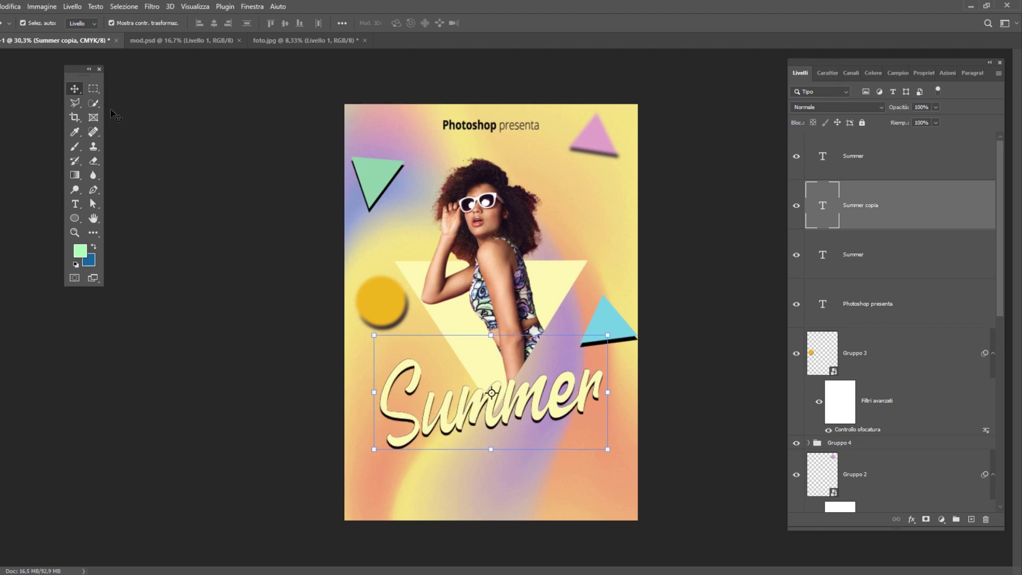
# Colour the Summer copy light blue #72cee4, sampled from the right triangle
pyautogui.click(827, 72)
pyautogui.click(893, 143)
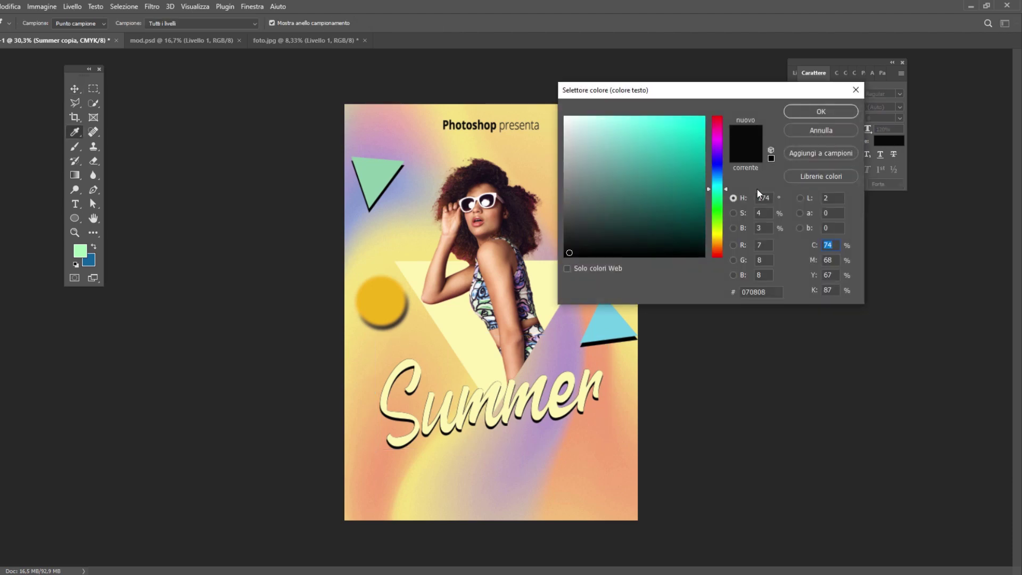
pyautogui.click(378, 170)
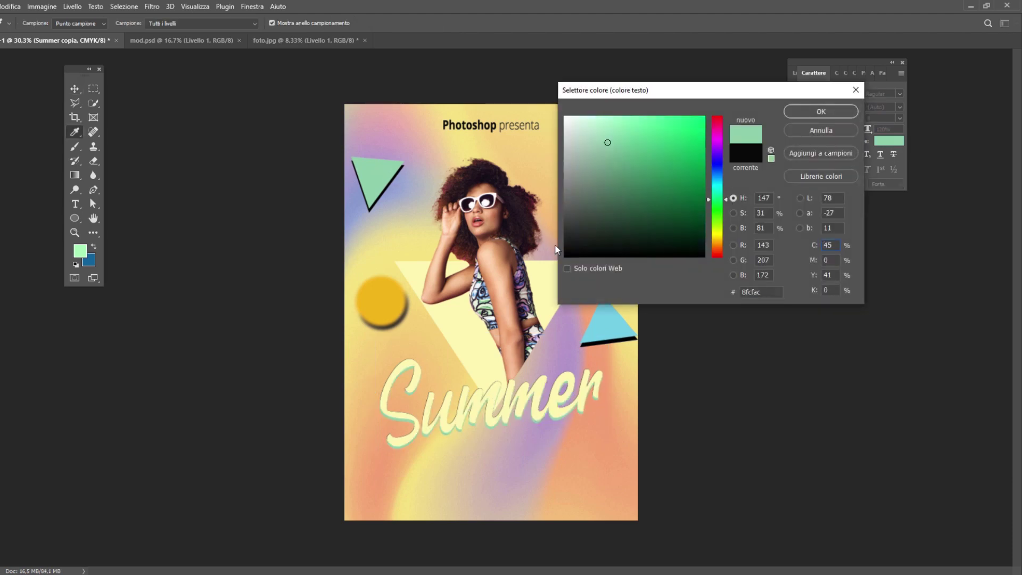
pyautogui.click(610, 324)
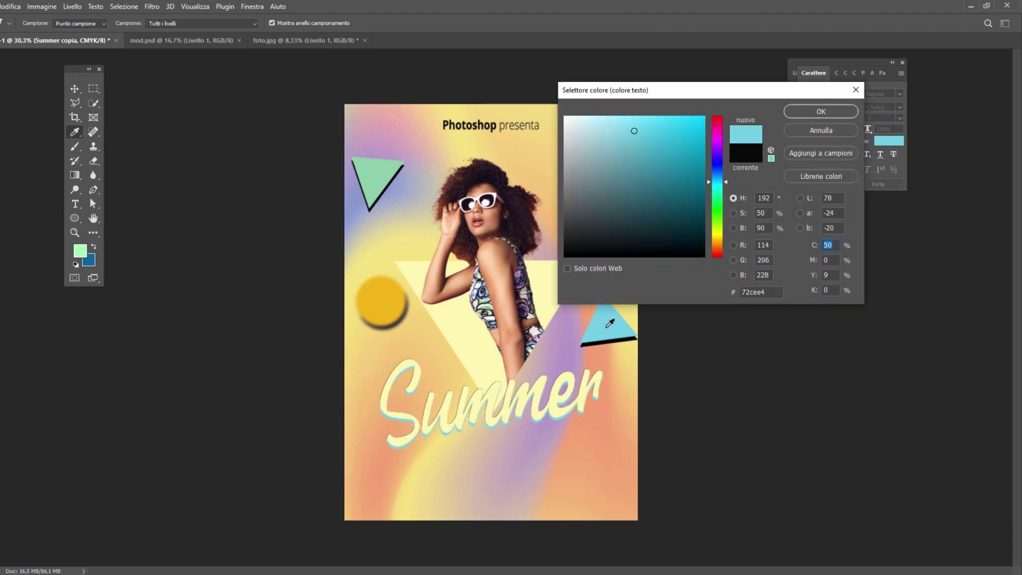
pyautogui.click(816, 111)
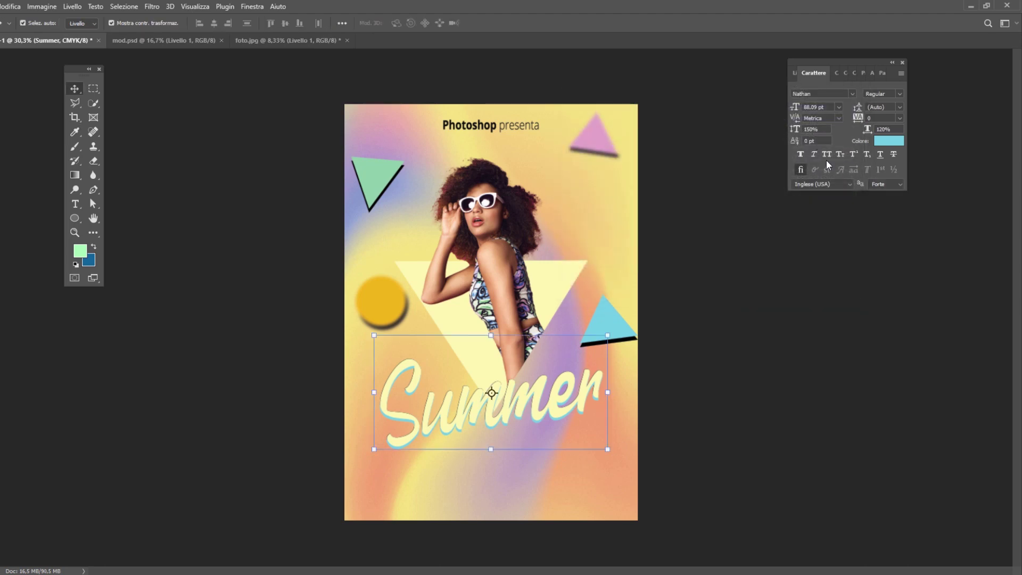
# Colour the bottom Summer layer dark blue #0f2a8f and nudge it lower
pyautogui.click(794, 73)
pyautogui.click(857, 264)
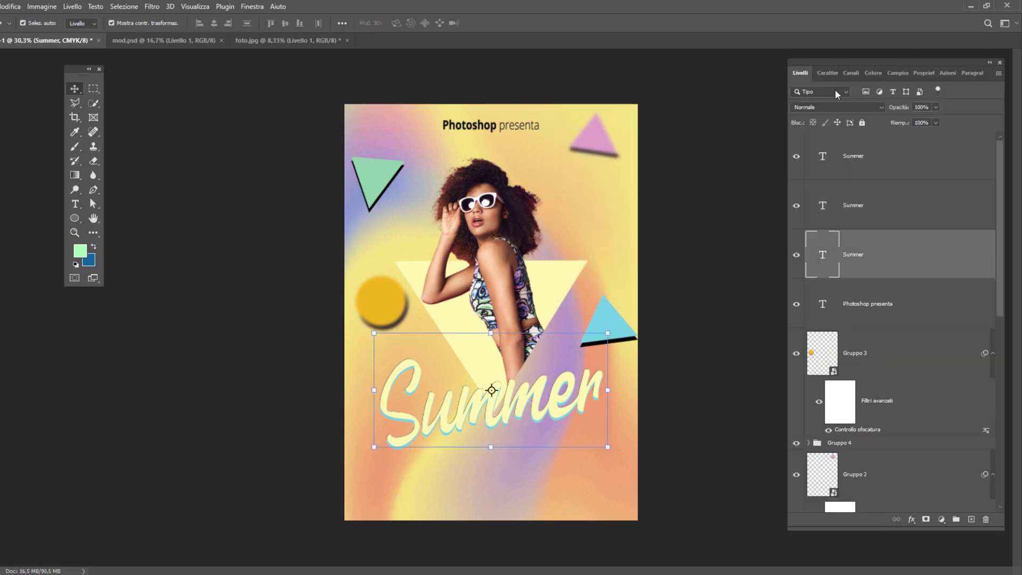
pyautogui.click(825, 75)
pyautogui.click(888, 141)
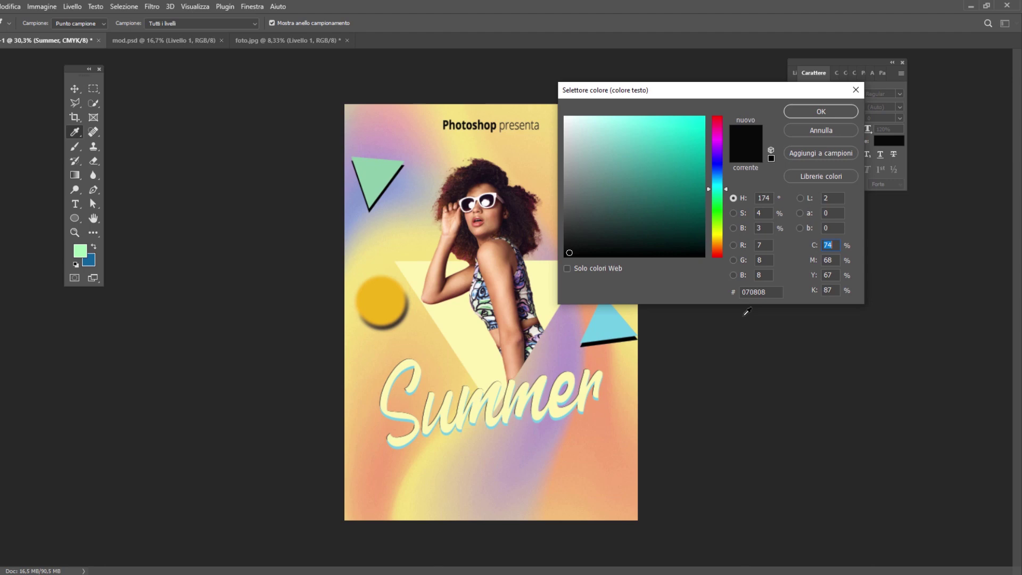
pyautogui.click(717, 167)
pyautogui.click(690, 178)
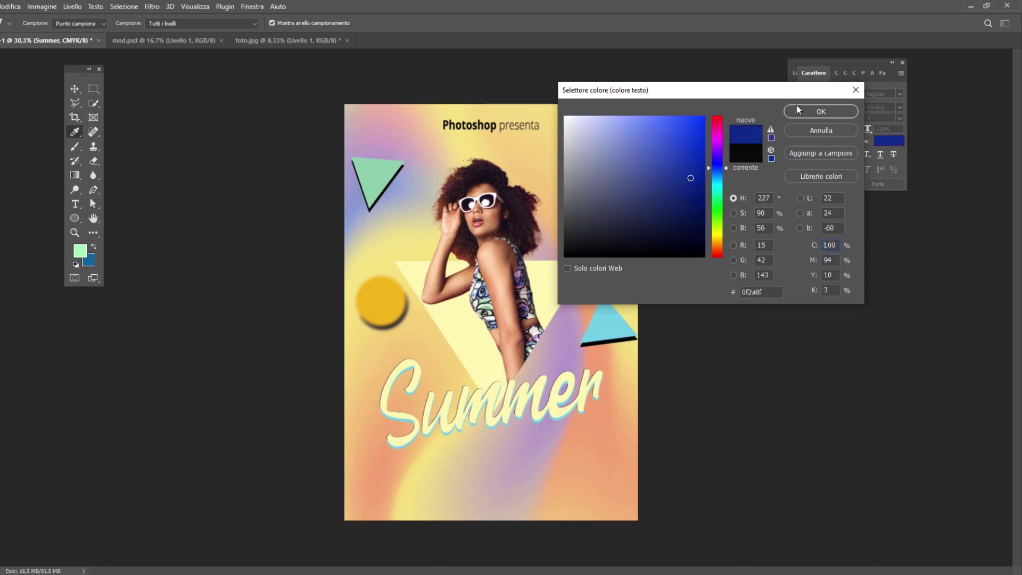
pyautogui.click(825, 110)
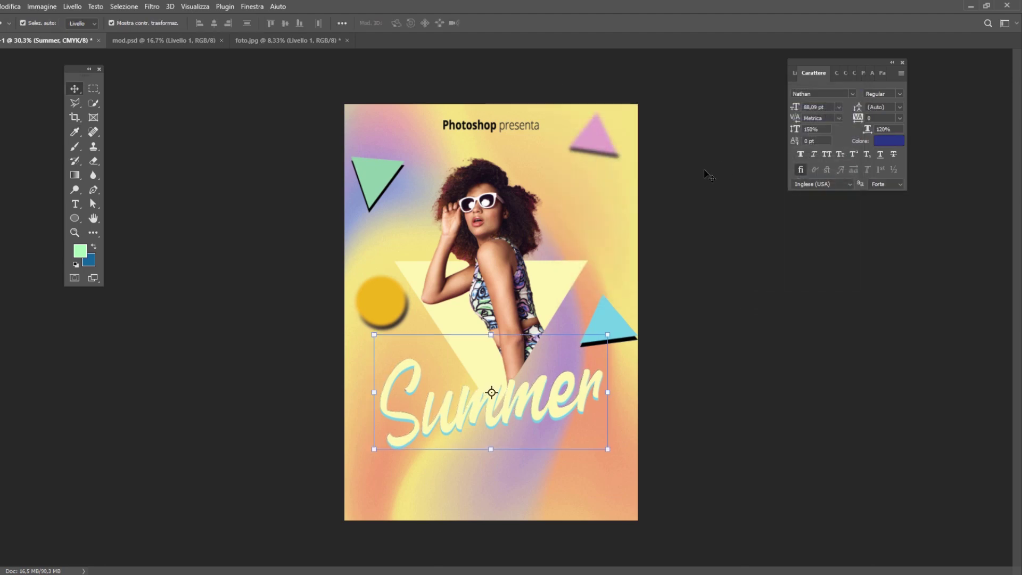
pyautogui.hotkey('alt', 'Down')
pyautogui.hotkey('alt', 'Down')
pyautogui.hotkey('alt', 'Down')
pyautogui.hotkey('alt', 'Down')
pyautogui.hotkey('alt', 'Down')
pyautogui.hotkey('alt', 'Down')
pyautogui.hotkey('alt', 'Down')
pyautogui.hotkey('alt', 'Down')
pyautogui.hotkey('alt', 'Down')
pyautogui.hotkey('alt', 'Down')
pyautogui.hotkey('alt', 'Down')
pyautogui.hotkey('alt', 'Down')
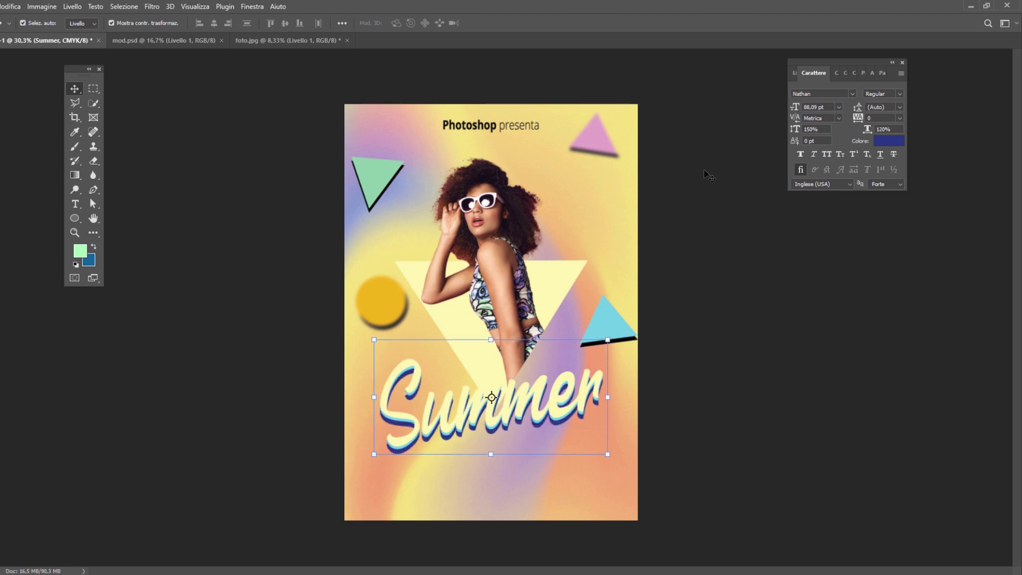
pyautogui.press('F7')
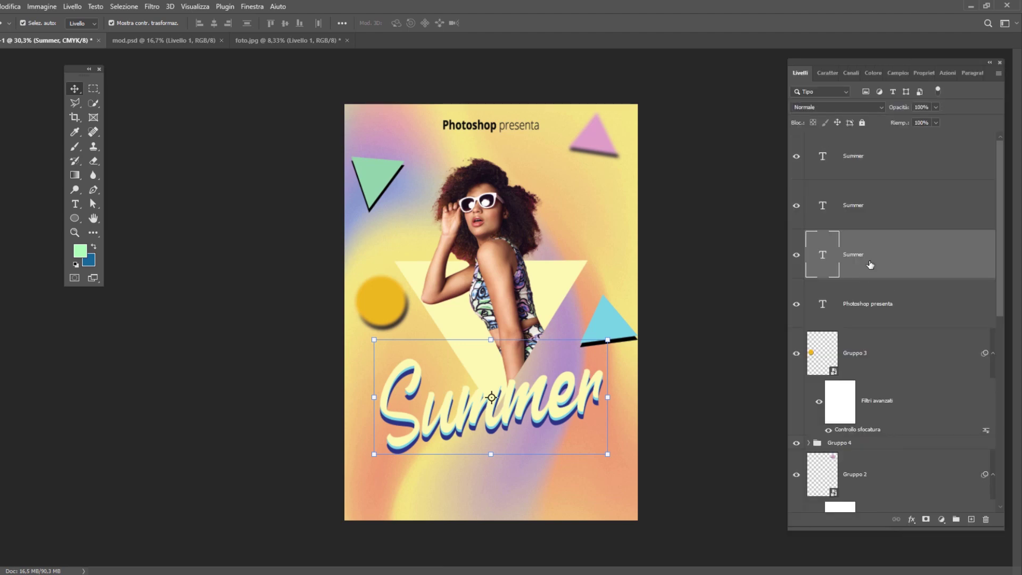
# Colour the top Summer layer light blue, sampled from the blue triangle
pyautogui.click(830, 159)
pyautogui.click(828, 73)
pyautogui.click(889, 140)
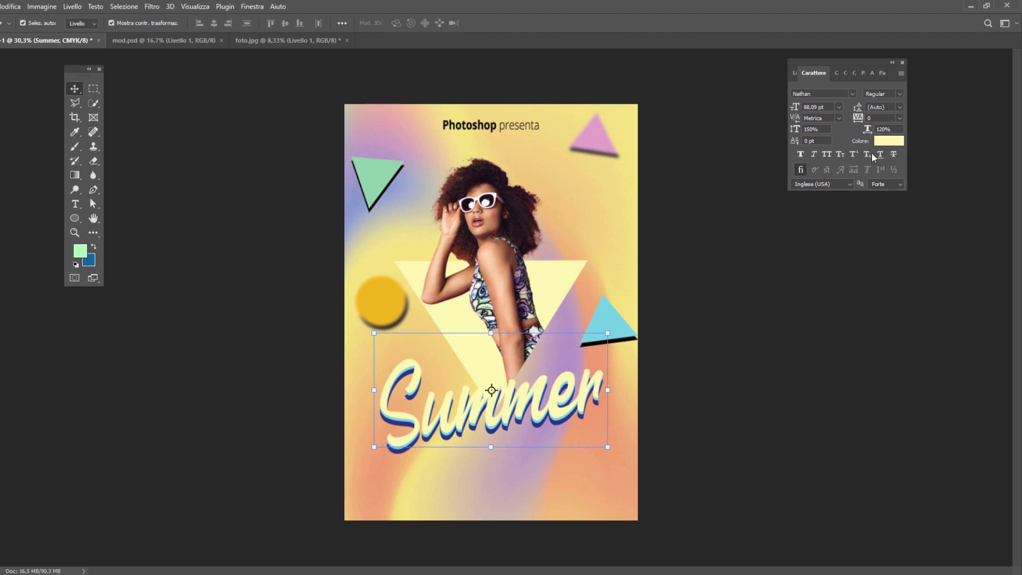
pyautogui.click(603, 320)
pyautogui.click(814, 112)
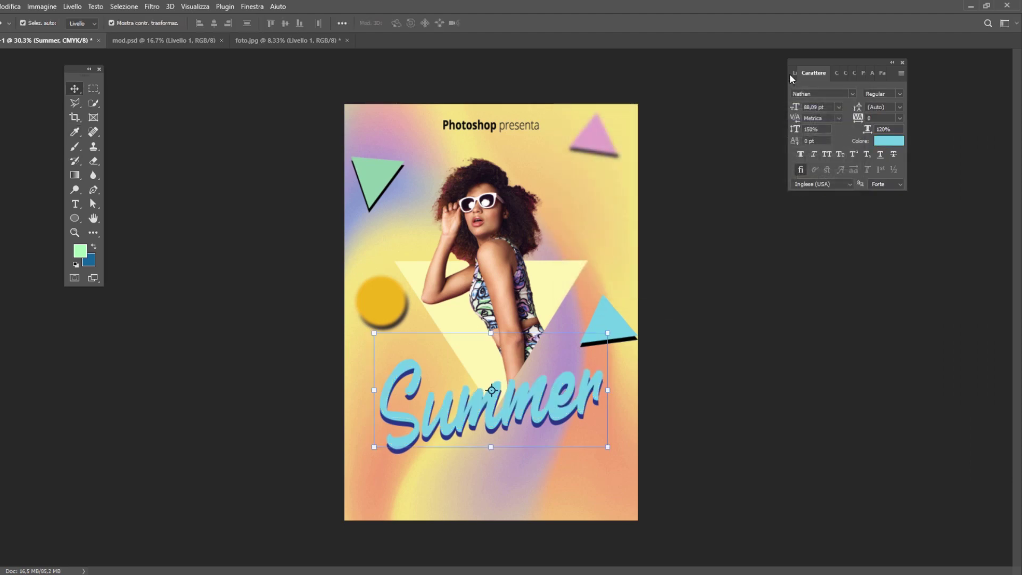
# Colour the middle Summer layer a very pale yellow-green
pyautogui.click(791, 73)
pyautogui.click(827, 73)
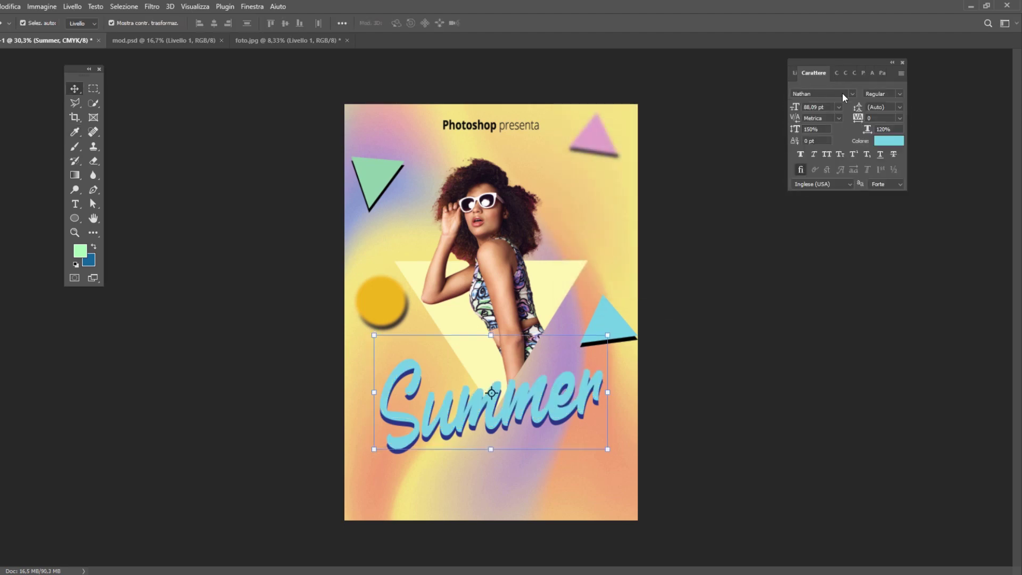
pyautogui.click(889, 140)
pyautogui.click(717, 228)
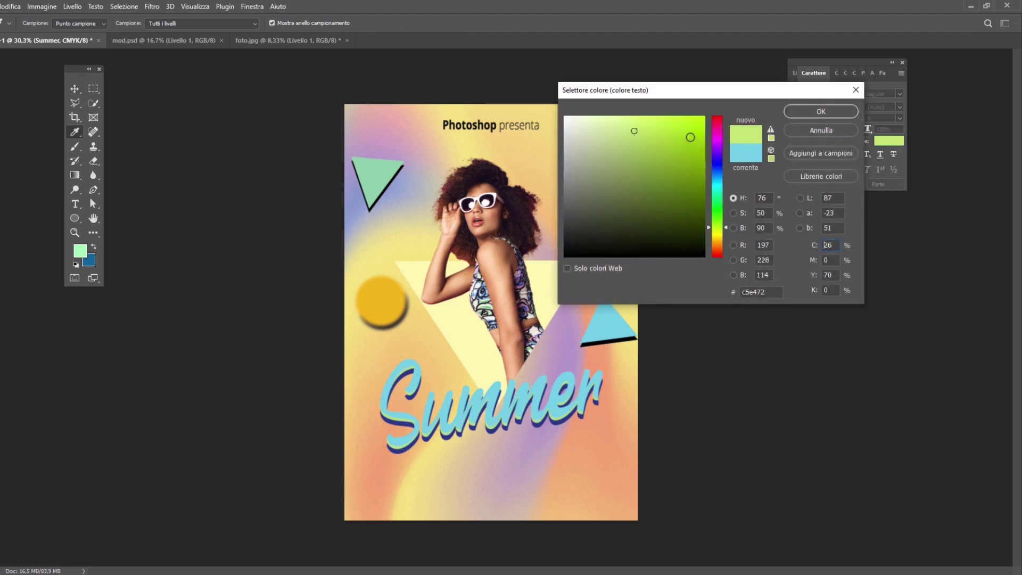
pyautogui.moveTo(690, 137)
pyautogui.mouseDown()
pyautogui.moveTo(656, 118)
pyautogui.moveTo(609, 116)
pyautogui.mouseUp()
pyautogui.click(821, 112)
pyautogui.click(75, 89)
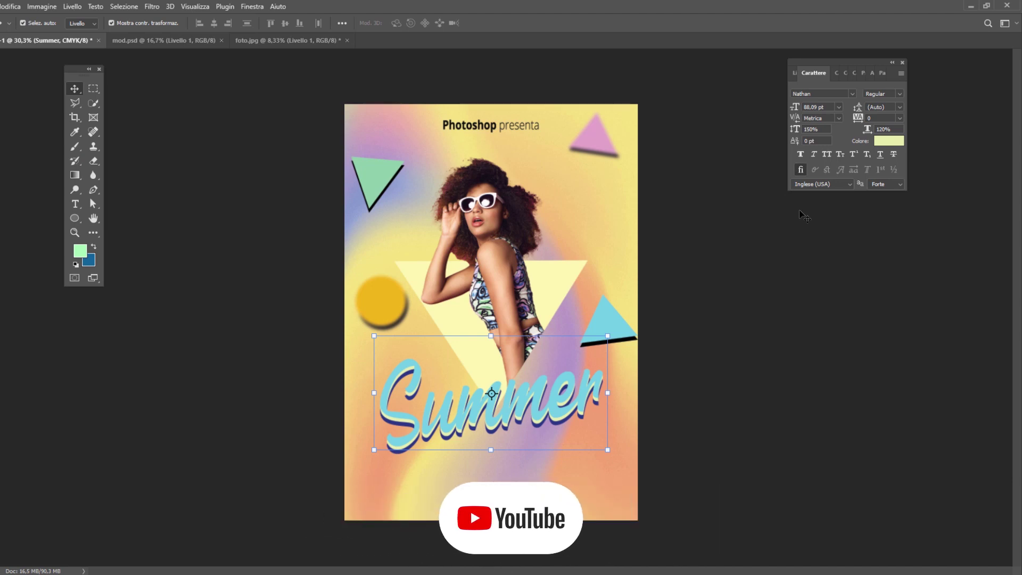
pyautogui.click(794, 74)
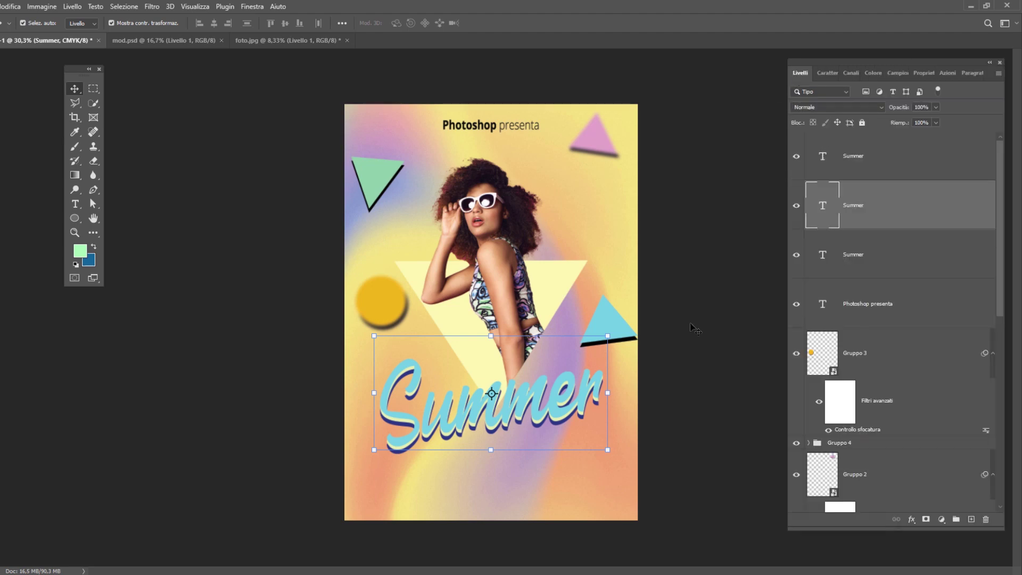
pyautogui.click(867, 303)
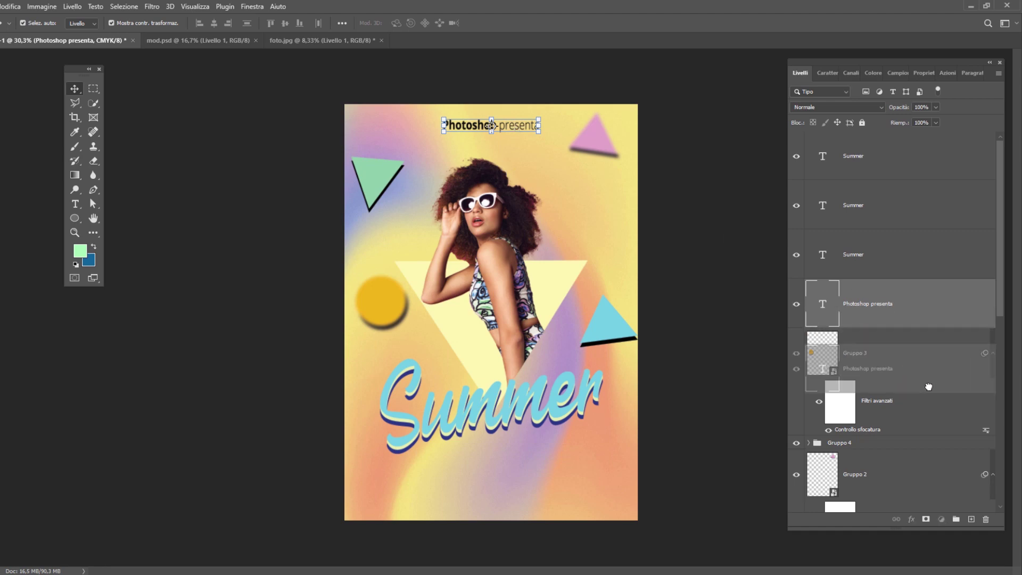
# Duplicate the Photoshop presenta text layer and move the copy onto the green triangle
pyautogui.moveTo(887, 307); pyautogui.dragTo(972, 520)
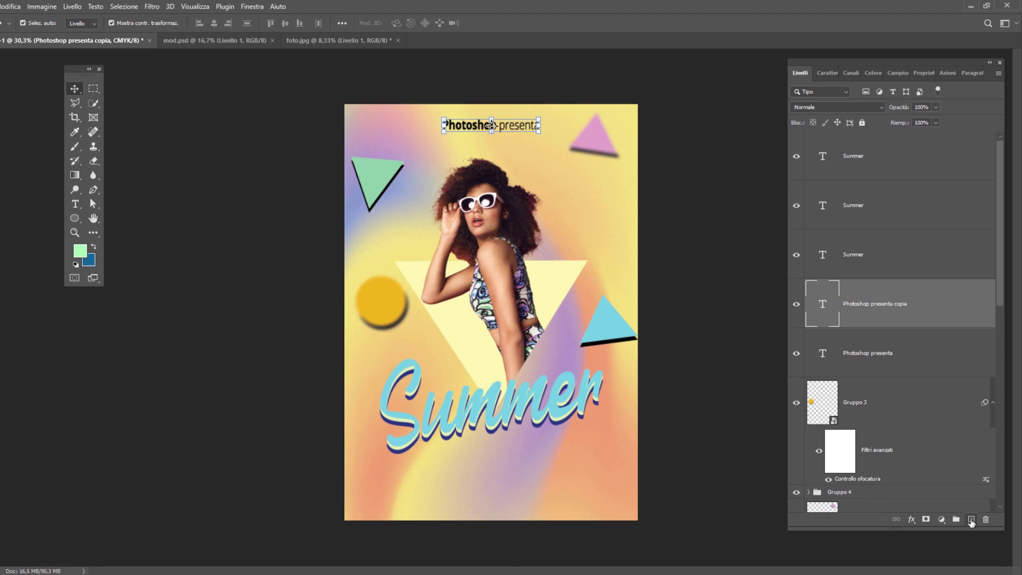
pyautogui.moveTo(500, 131)
pyautogui.mouseDown()
pyautogui.moveTo(452, 172)
pyautogui.moveTo(418, 176)
pyautogui.mouseUp()
pyautogui.press('t')
# Replace the copy's text with '24' and 'LUG' on two lines, enlarge it, and commit
pyautogui.tripleClick(418, 175)
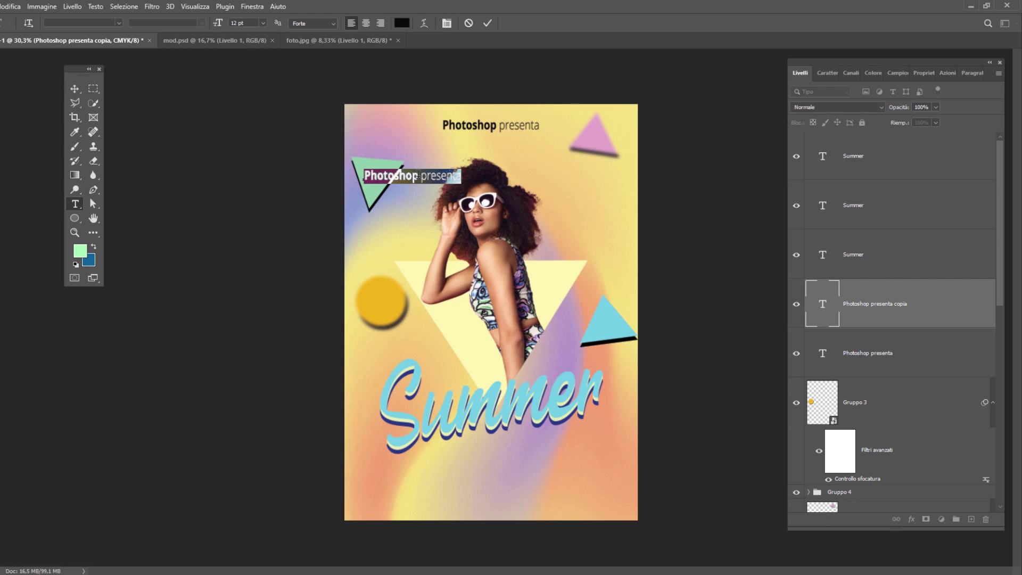
pyautogui.write('24')
pyautogui.press('Return')
pyautogui.write('LUG')
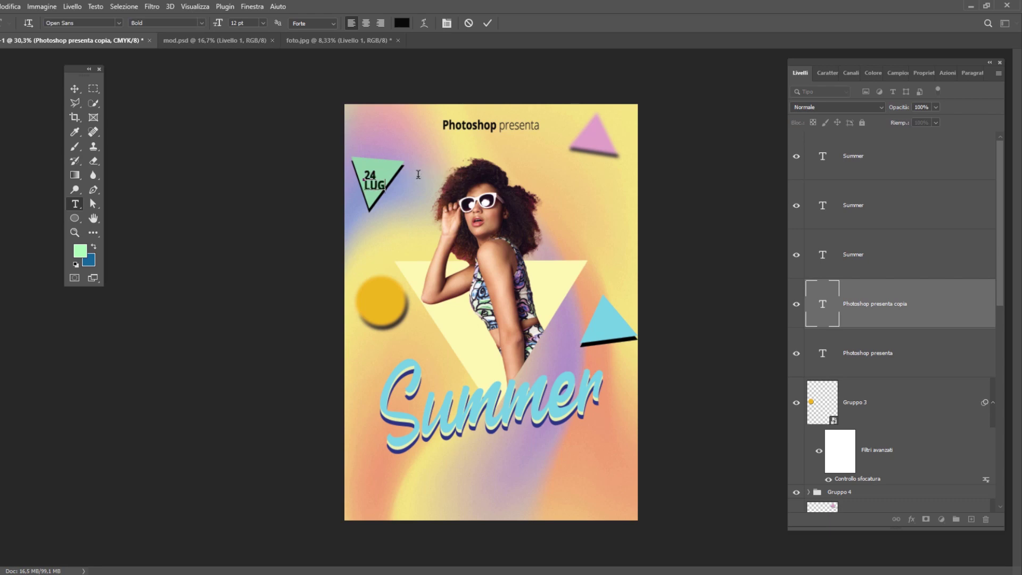
pyautogui.hotkey('ctrl', 'a')
pyautogui.press('Up')
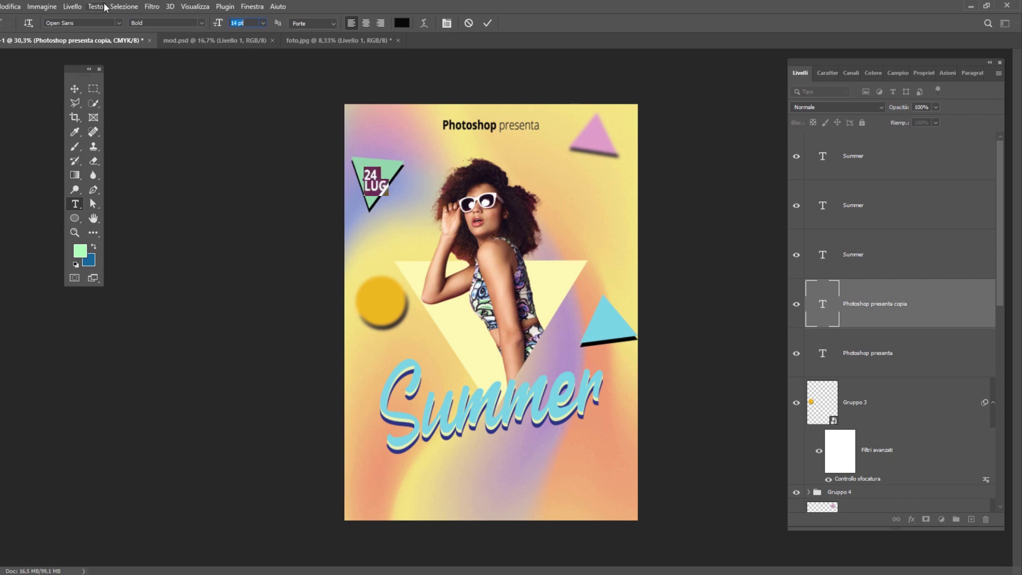
pyautogui.press('Up')
pyautogui.press('Up')
pyautogui.press('Up')
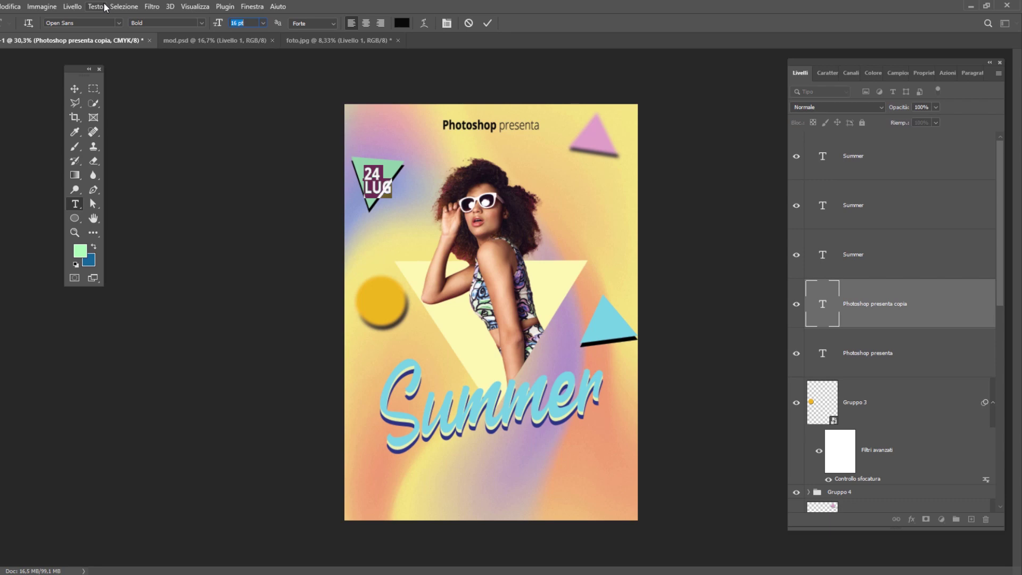
pyautogui.hotkey('ctrl', 'Return')
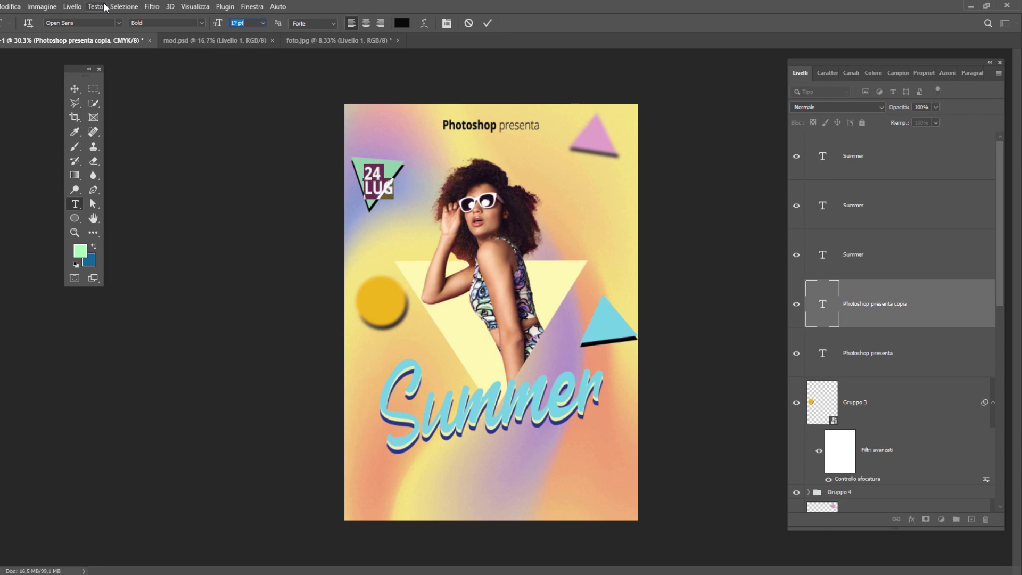
pyautogui.press('a')
pyautogui.scroll(3, 402, 206)
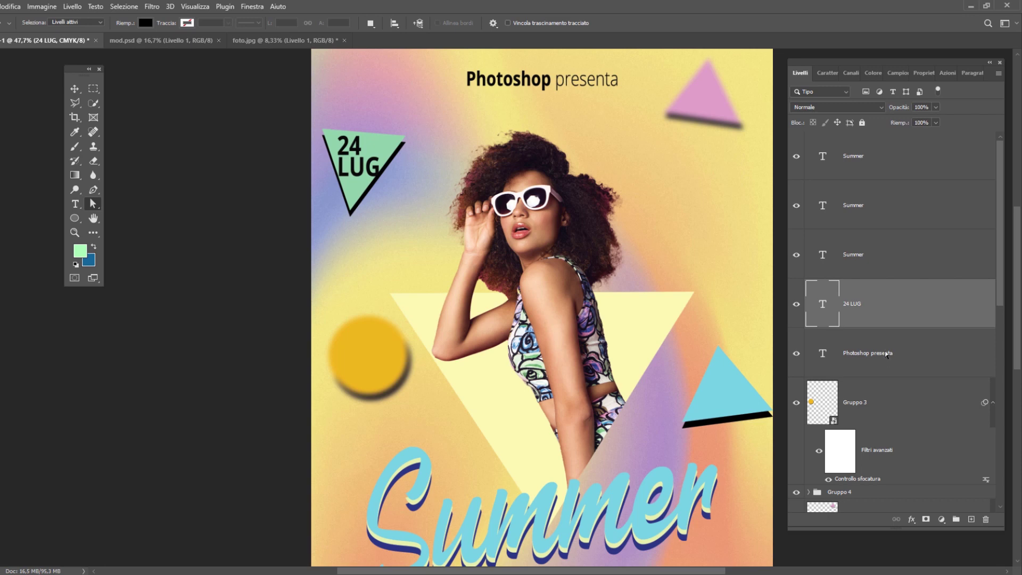
# Reshape the green triangle by stretching its corner right and lowering its bottom point
pyautogui.scroll(-3, 884, 354)
pyautogui.scroll(-3, 900, 389)
pyautogui.click(389, 139)
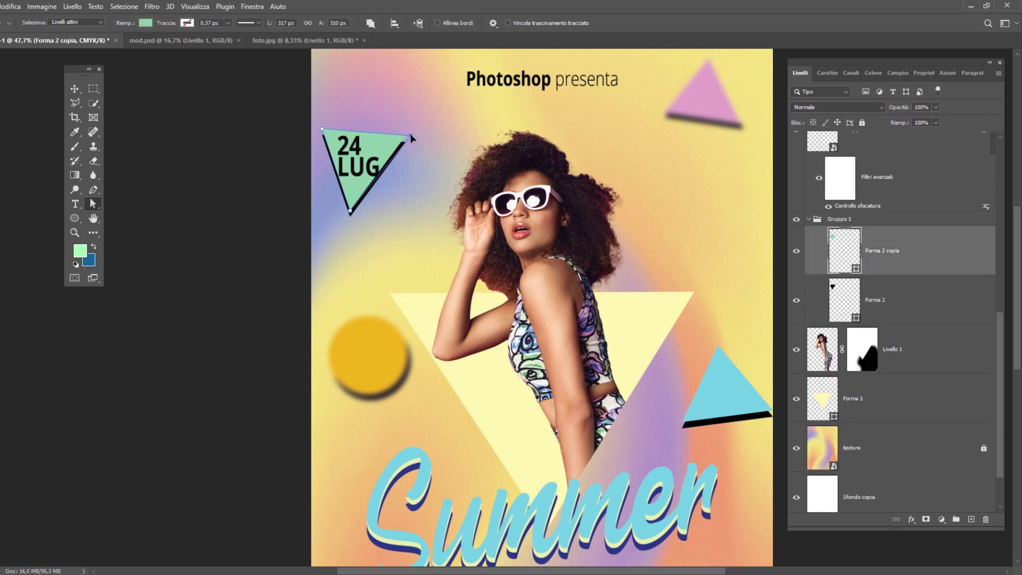
pyautogui.moveTo(411, 137); pyautogui.dragTo(416, 136)
pyautogui.moveTo(350, 213); pyautogui.dragTo(351, 219)
# Rotate the Gruppo 1 badge so the triangle points upward
pyautogui.hotkey('alt', ']')
pyautogui.hotkey('ctrl', 't')
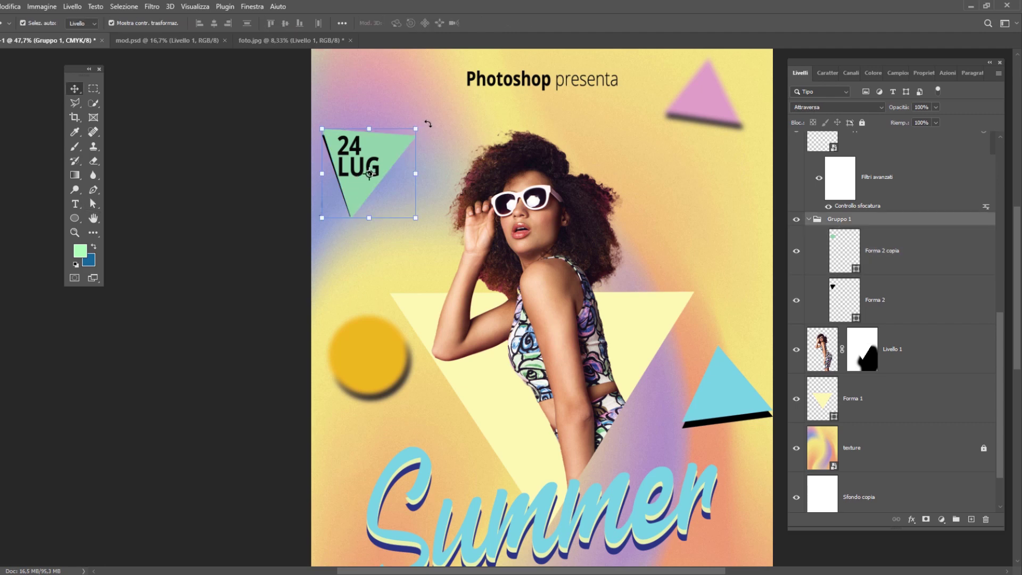
pyautogui.moveTo(426, 124)
pyautogui.mouseDown()
pyautogui.moveTo(438, 205)
pyautogui.moveTo(388, 178)
pyautogui.mouseUp()
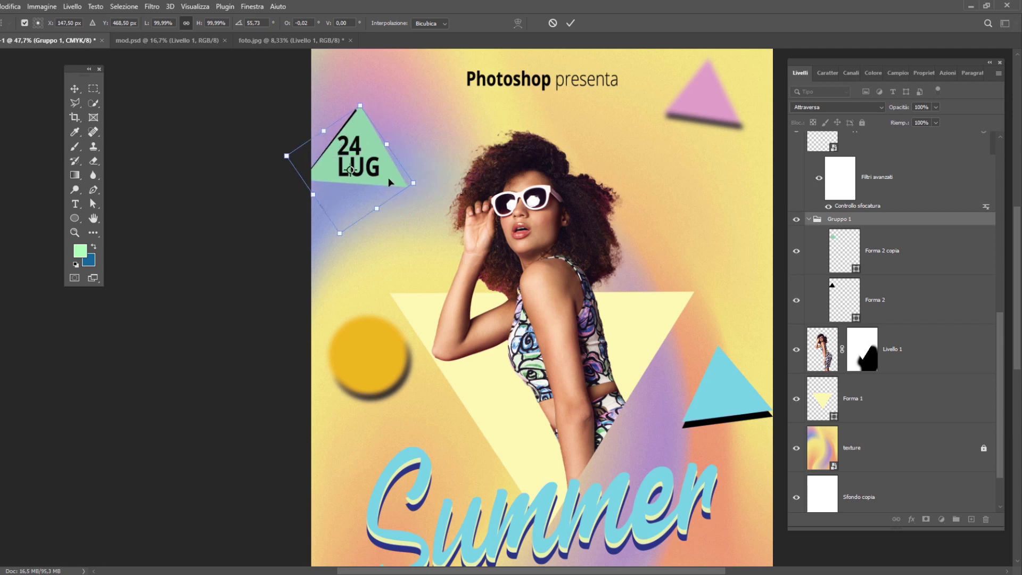
pyautogui.click(570, 23)
# Enlarge the Forma 2 triangle to about 111%
pyautogui.click(891, 300)
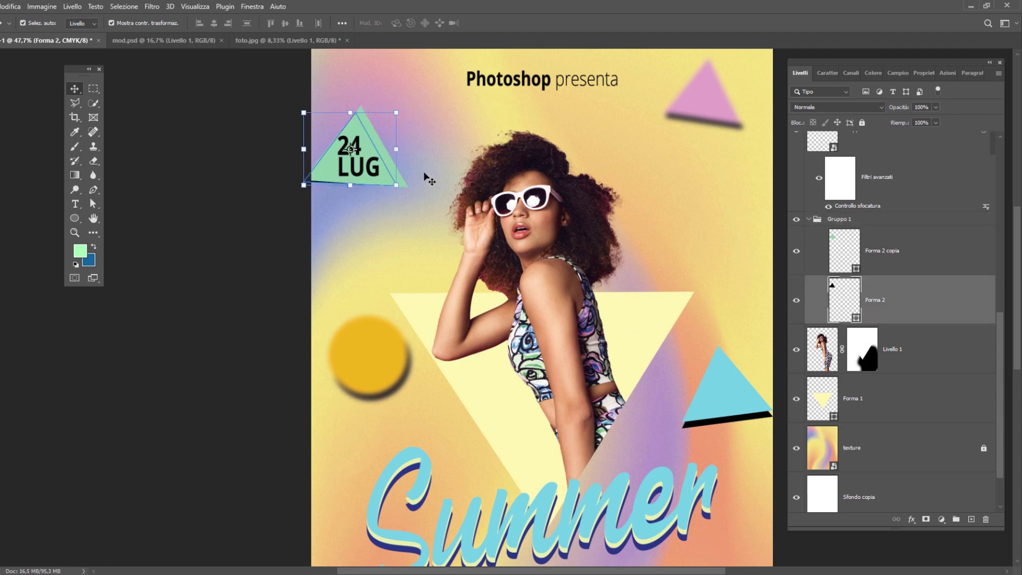
pyautogui.hotkey('ctrl', 't')
pyautogui.moveTo(397, 185); pyautogui.dragTo(402, 193)
pyautogui.click(571, 24)
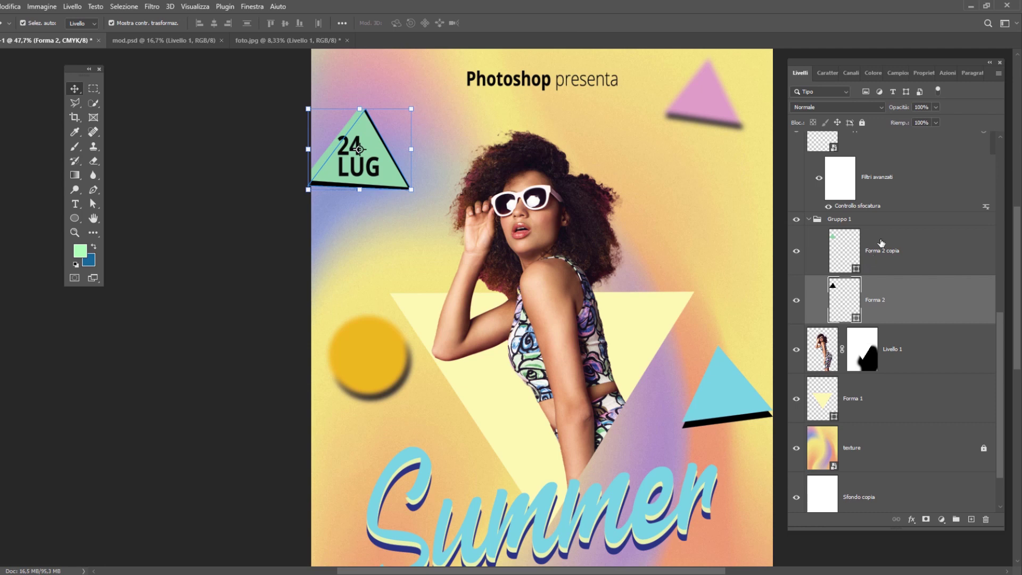
pyautogui.scroll(5, 882, 245)
pyautogui.click(868, 316)
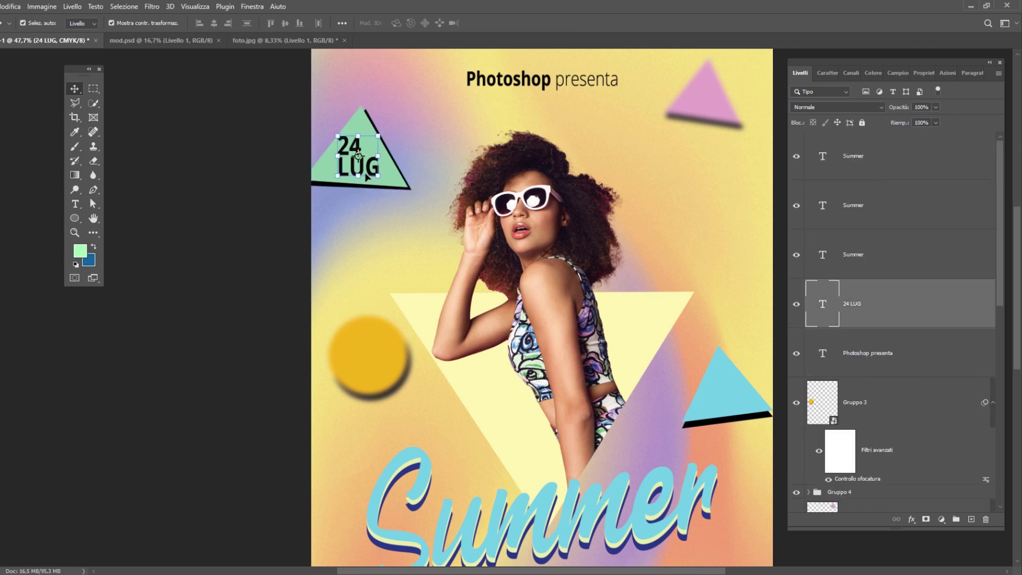
# Switch the word LUG to the Light font style, leaving 24 bold
pyautogui.press('t')
pyautogui.moveTo(336, 167); pyautogui.dragTo(377, 171)
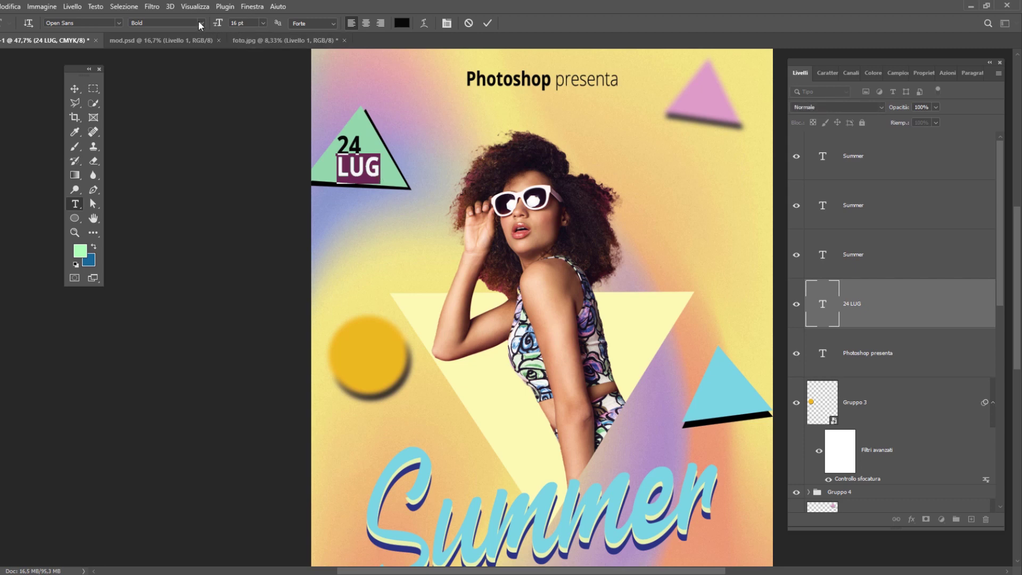
pyautogui.click(201, 23)
pyautogui.click(154, 34)
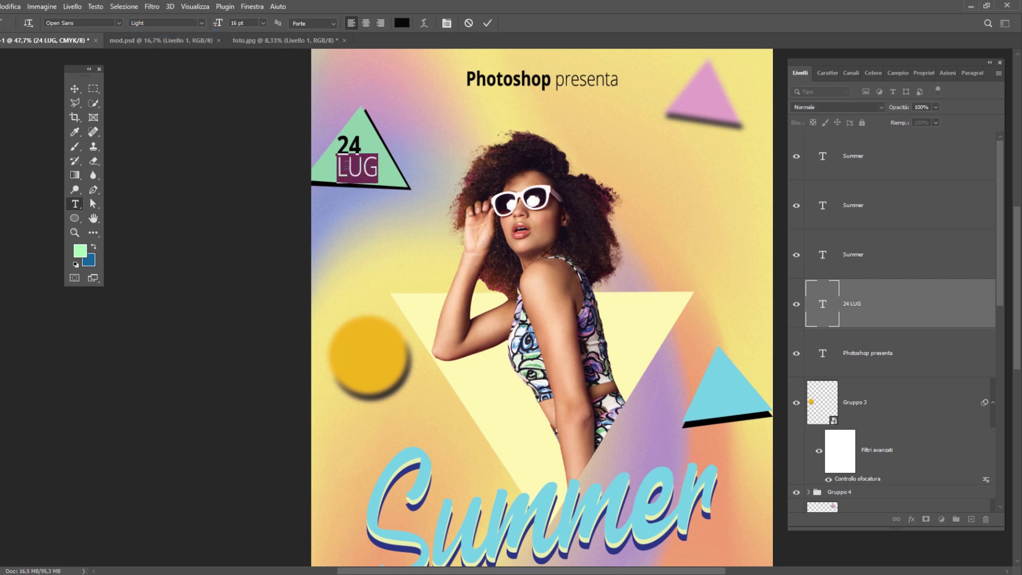
pyautogui.click(377, 171)
pyautogui.click(93, 89)
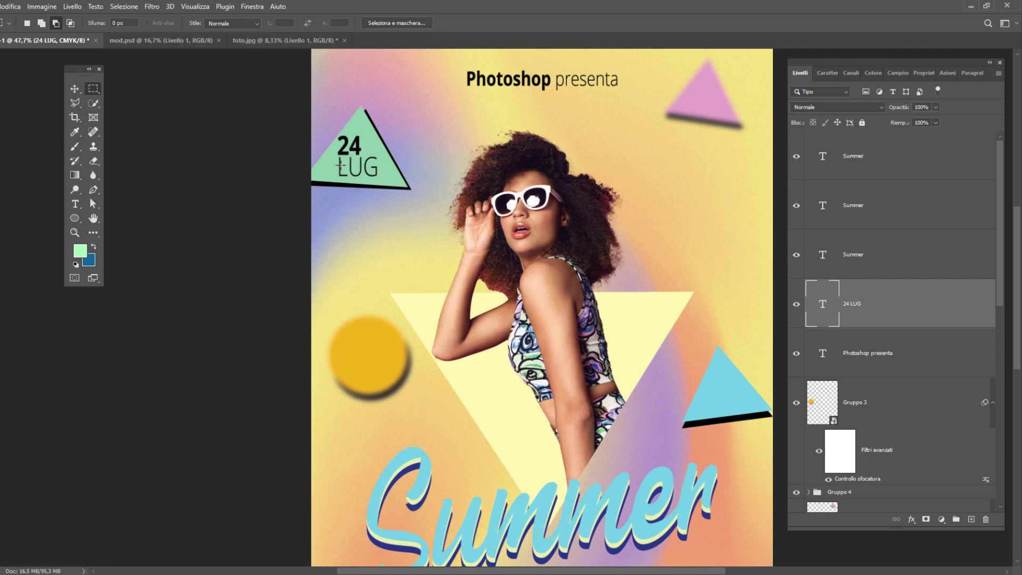
pyautogui.hotkey('ctrl', '0')
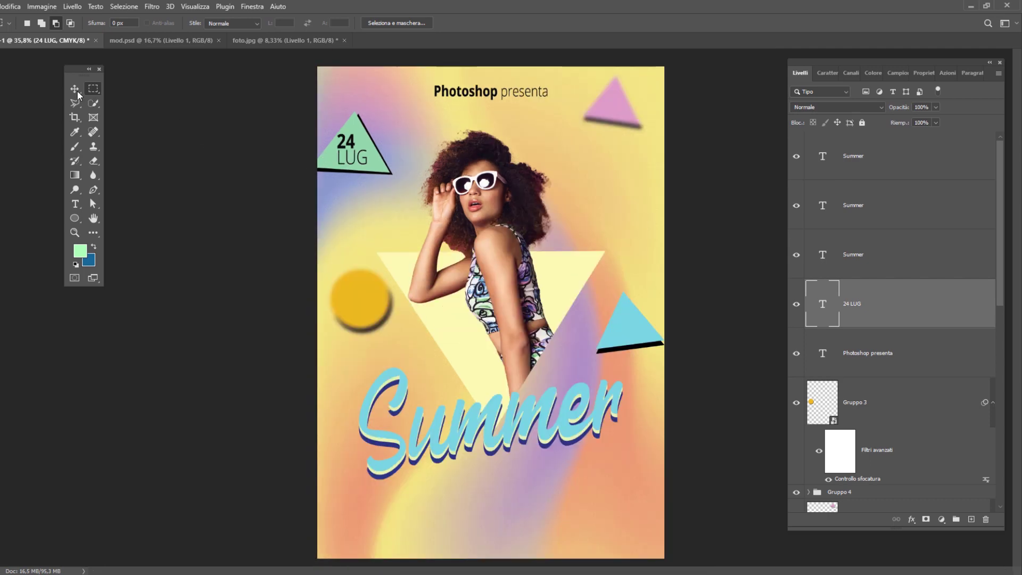
# Alt-drag a duplicate of the Photoshop presenta line down beneath the Summer title
pyautogui.click(78, 91)
pyautogui.click(511, 95)
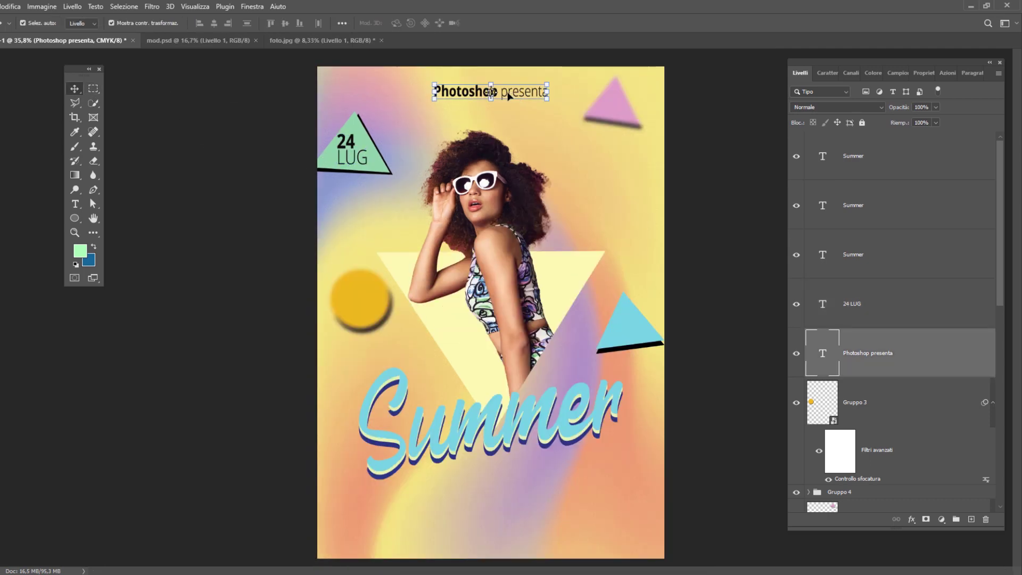
pyautogui.moveTo(510, 96); pyautogui.dragTo(530, 487)
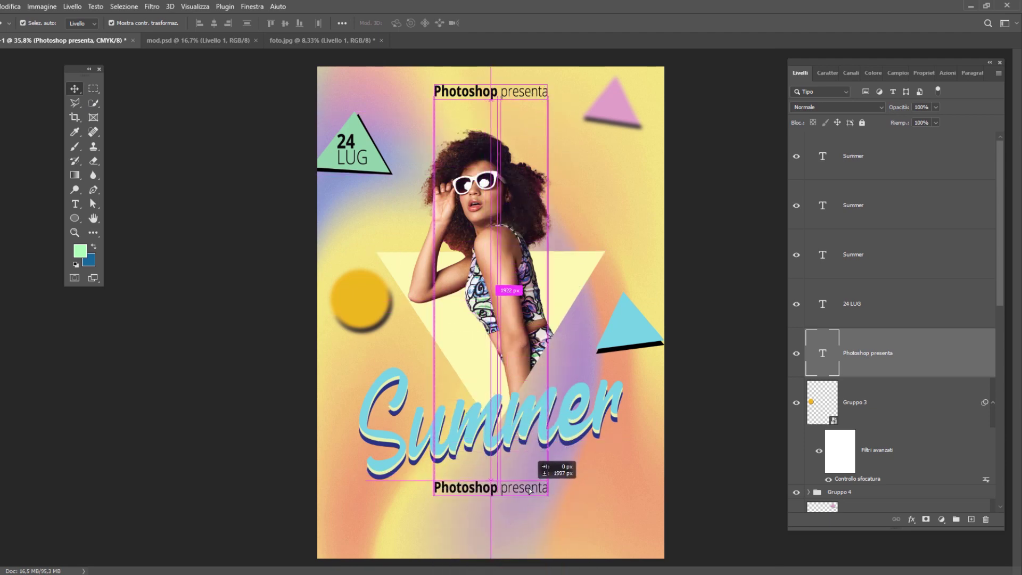
pyautogui.moveTo(529, 487); pyautogui.dragTo(526, 491)
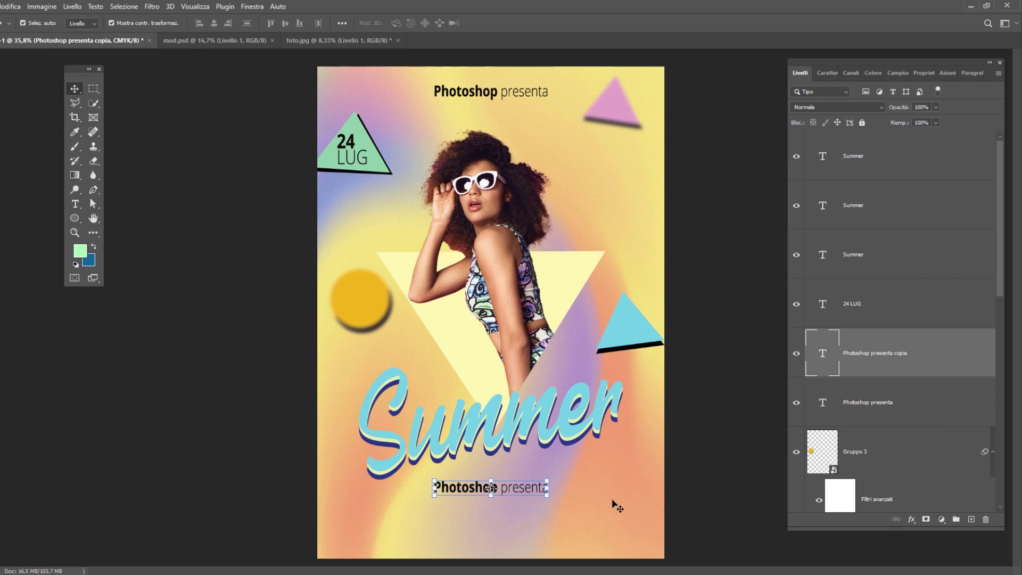
# Retype the lower copy as LIVE DJ SET
pyautogui.doubleClick(521, 493)
pyautogui.hotkey('ctrl', 'a')
pyautogui.write('LIVE DJ')
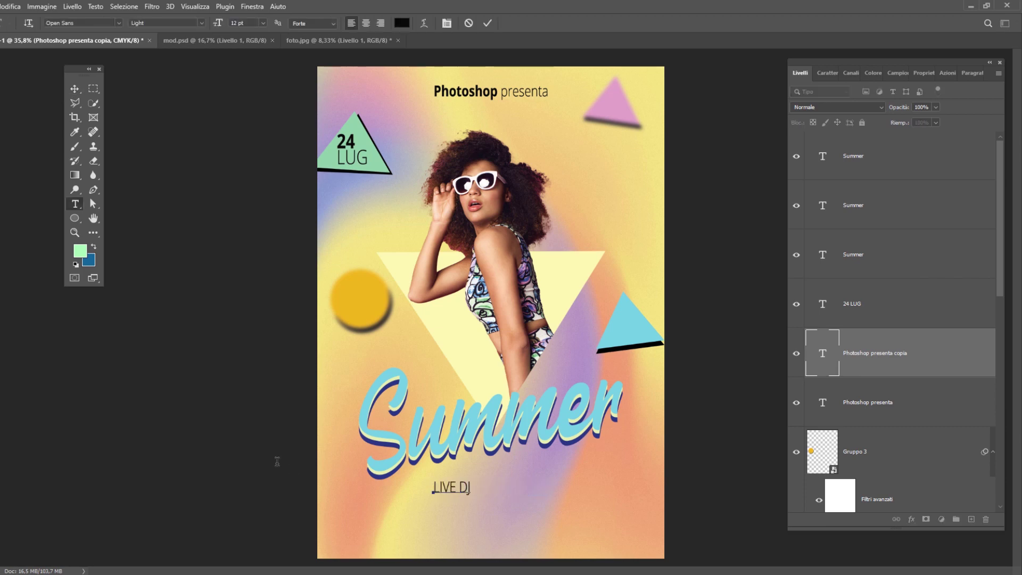
pyautogui.write(' SET')
pyautogui.hotkey('ctrl', 'a')
# Give LIVE DJ SET tracking 150 and size 15, and commit the text
pyautogui.click(830, 75)
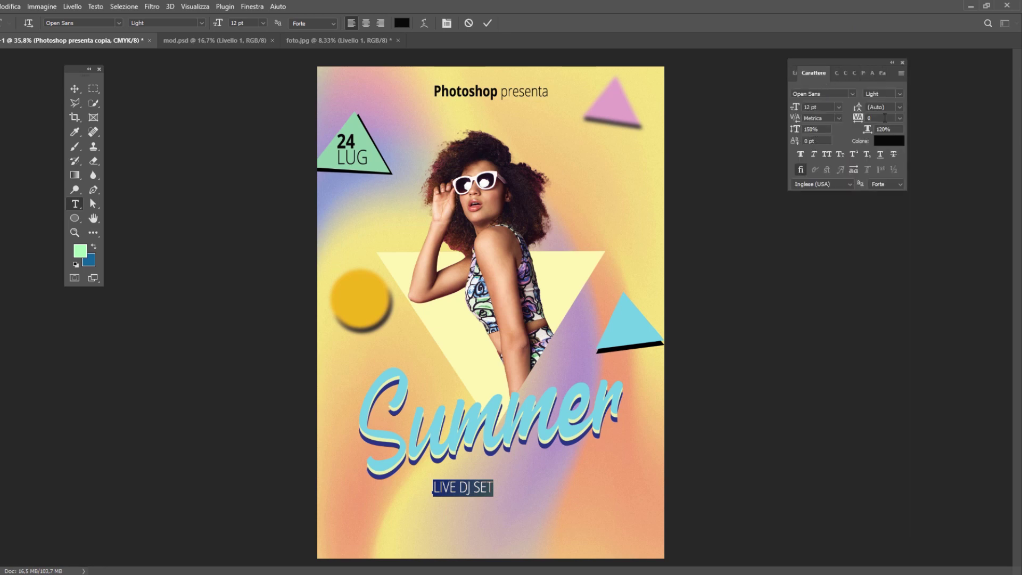
pyautogui.write('100')
pyautogui.press('Tab')
pyautogui.hotkey('shift', 'Tab')
pyautogui.write('150')
pyautogui.press('Tab')
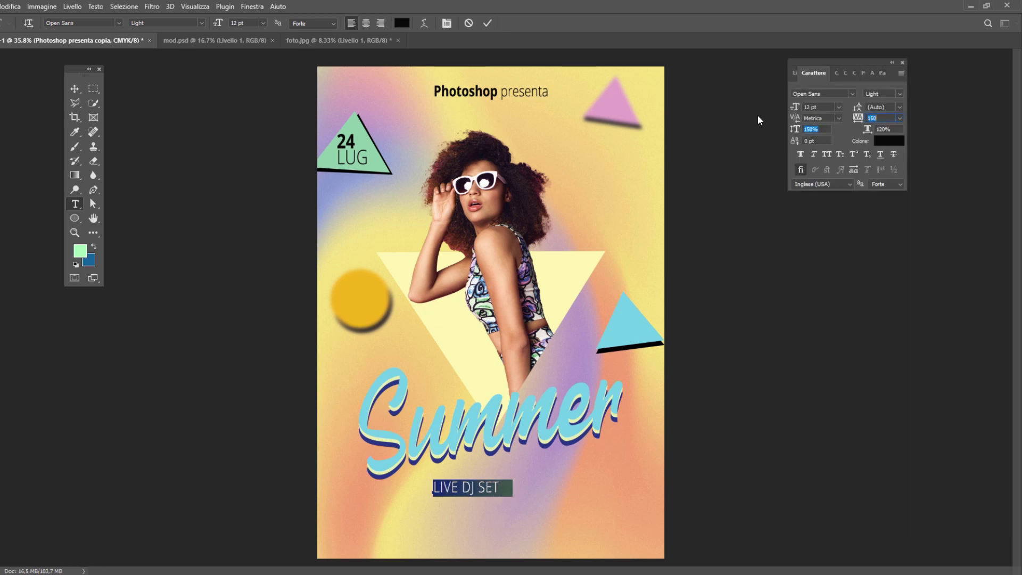
pyautogui.write('15')
pyautogui.press('Return')
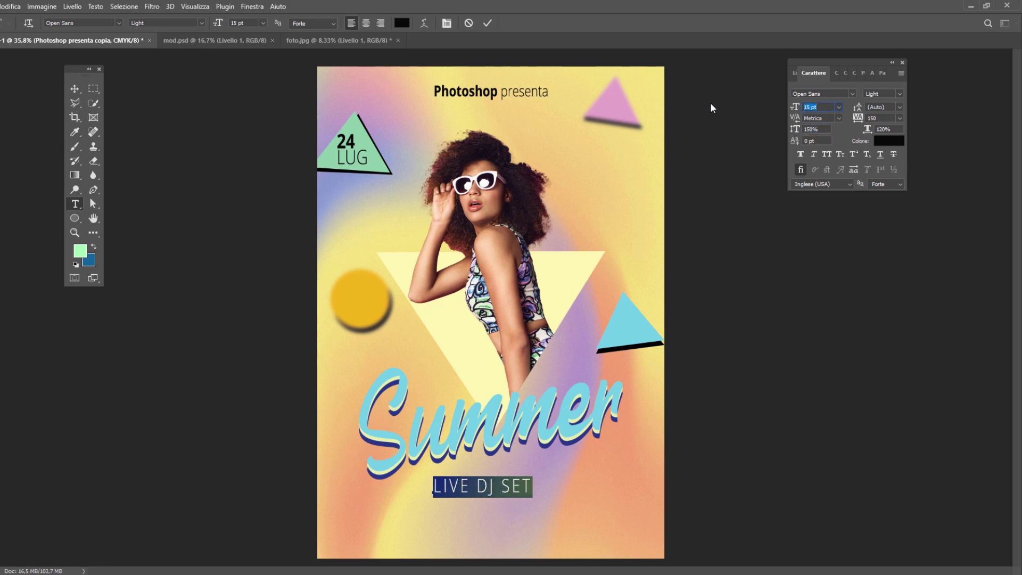
pyautogui.hotkey('ctrl', 'Return')
# Centre LIVE DJ SET horizontally under Summer
pyautogui.press('v')
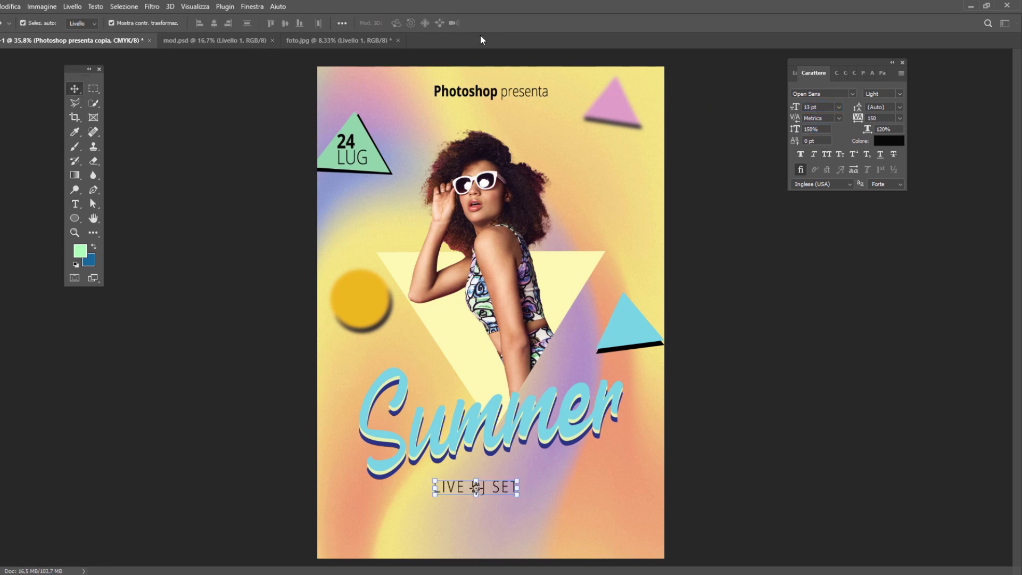
pyautogui.press('F7')
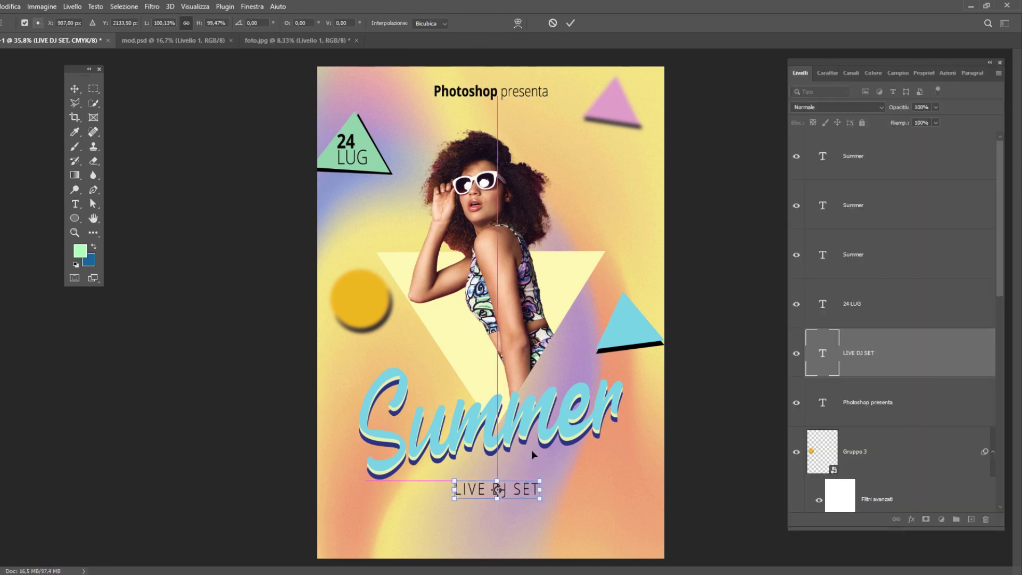
pyautogui.moveTo(515, 485)
pyautogui.mouseDown()
pyautogui.moveTo(535, 486)
pyautogui.moveTo(519, 512)
pyautogui.mouseUp()
# Retype the duplicated line as LOREM IPSUM in Bold at 16 pt
pyautogui.doubleClick(519, 511)
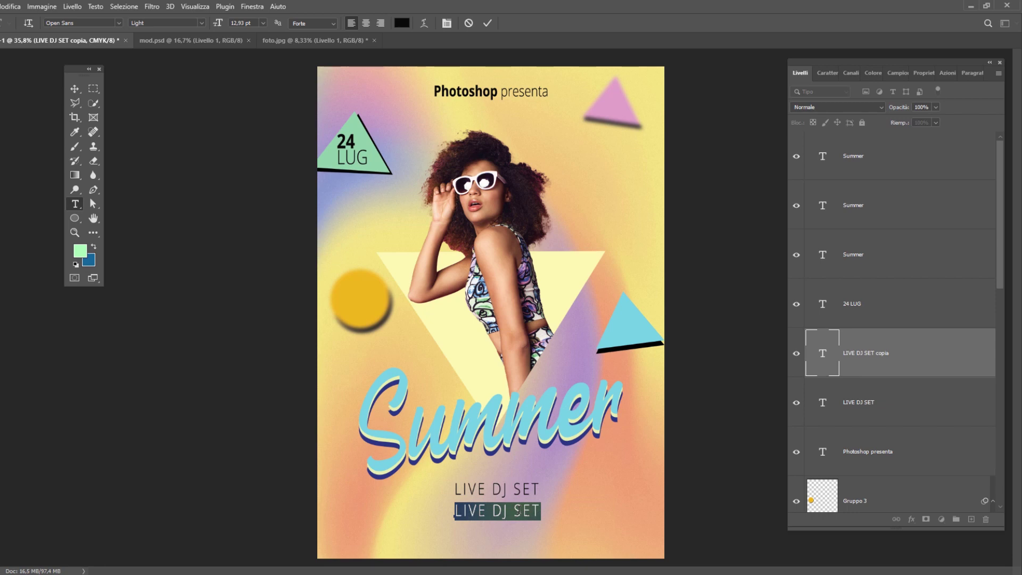
pyautogui.write('LOREM IPSUM')
pyautogui.hotkey('ctrl', 'a')
pyautogui.click(828, 73)
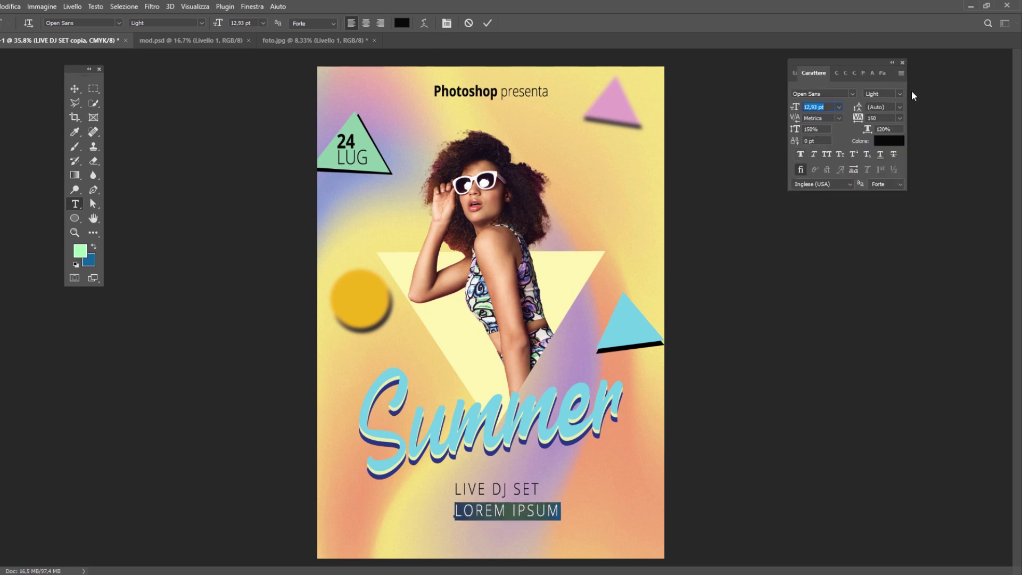
pyautogui.click(900, 94)
pyautogui.click(883, 158)
pyautogui.write('16')
pyautogui.press('Tab')
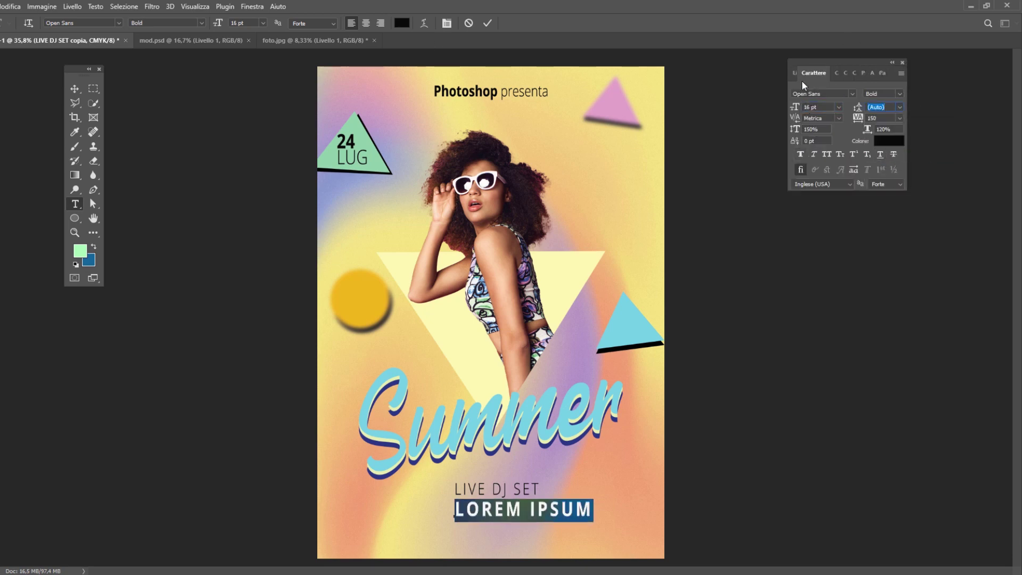
pyautogui.click(798, 74)
# Position LOREM IPSUM centred just below LIVE DJ SET
pyautogui.hotkey('ctrl', 't')
pyautogui.moveTo(563, 513); pyautogui.dragTo(544, 518)
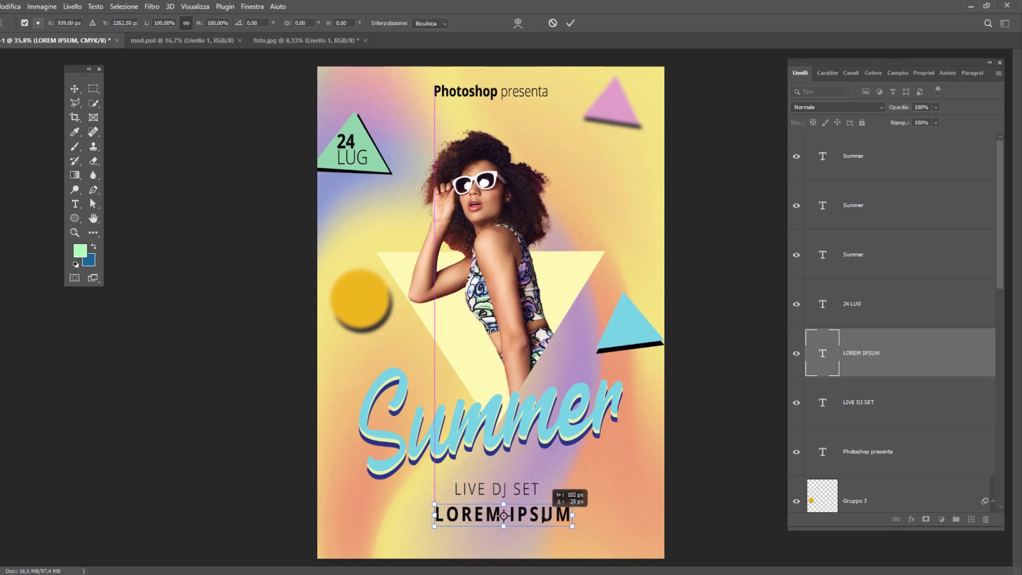
pyautogui.moveTo(543, 518); pyautogui.dragTo(546, 516)
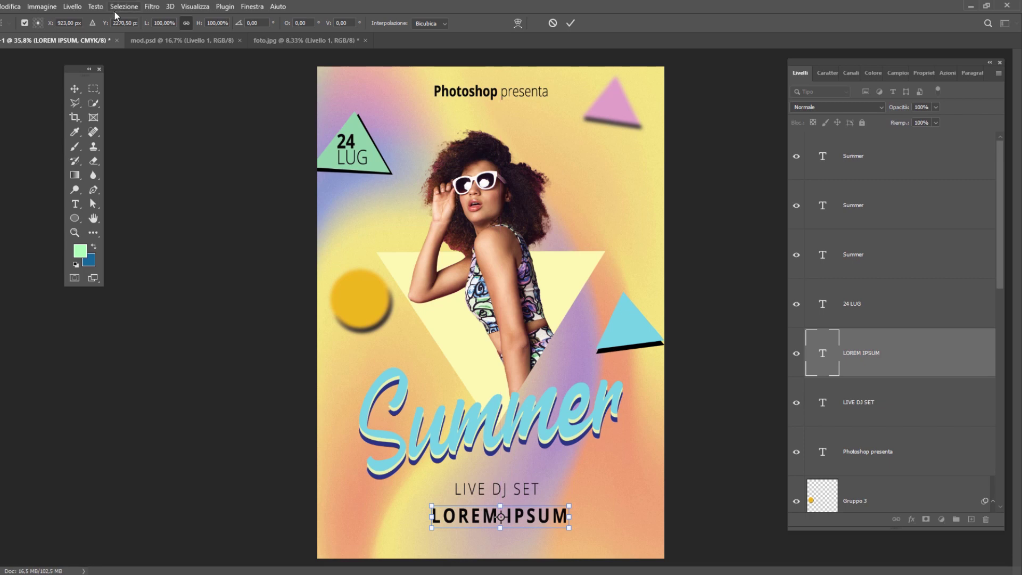
pyautogui.click(196, 6)
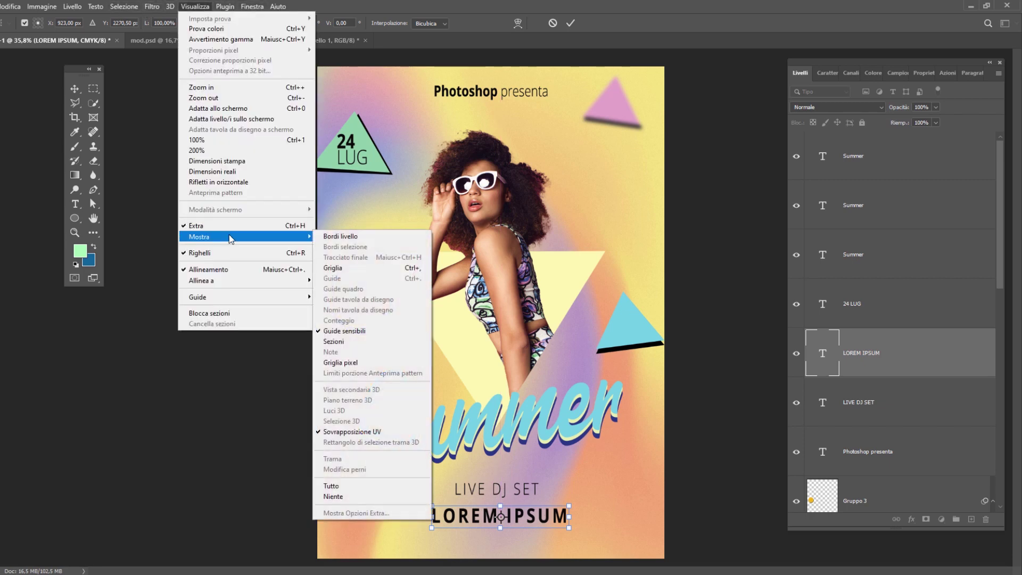
pyautogui.moveTo(224, 236)
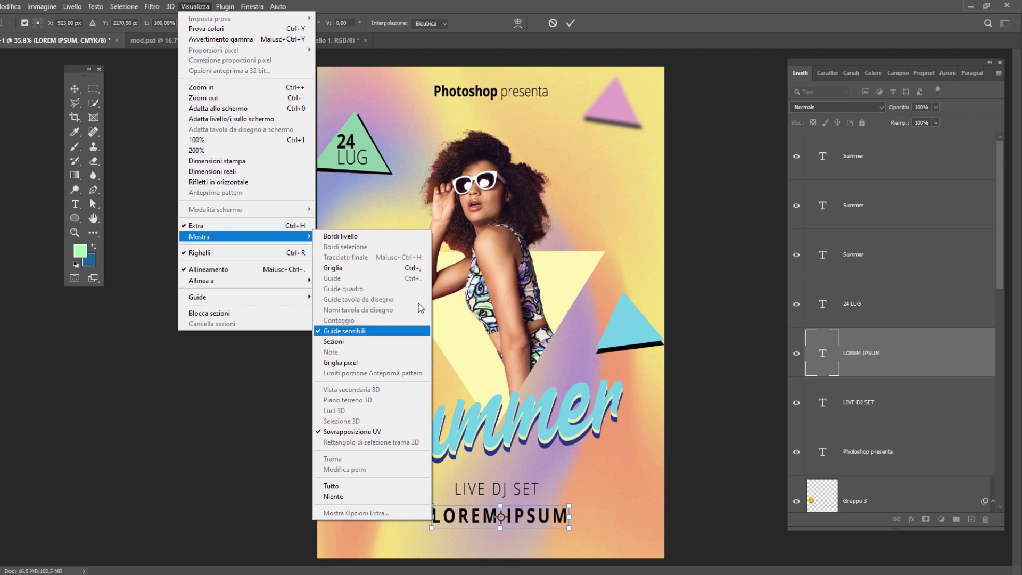
pyautogui.click(570, 23)
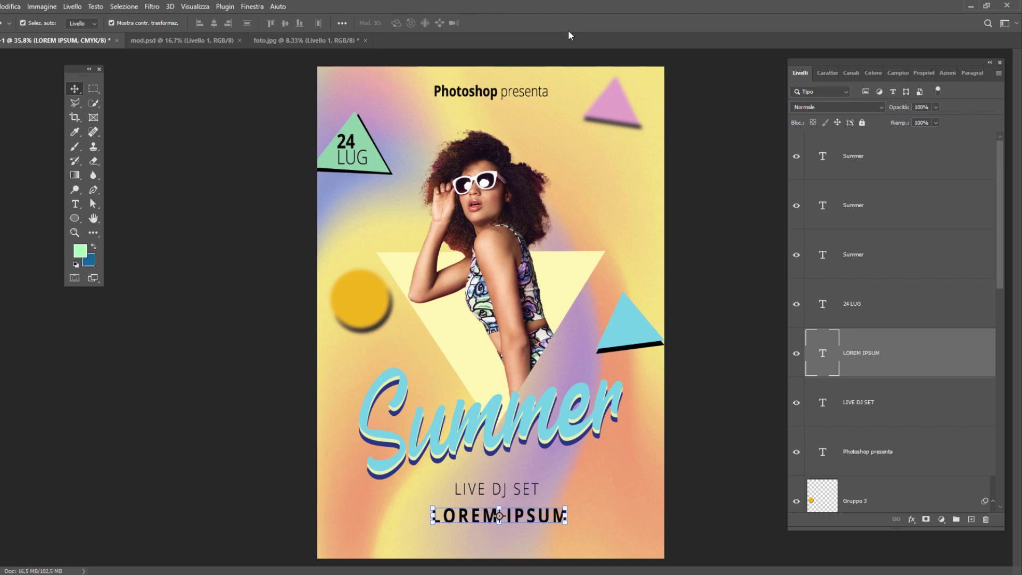
pyautogui.press('Up')
pyautogui.press('Up')
pyautogui.press('Up')
pyautogui.press('Up')
pyautogui.press('Up')
pyautogui.press('Up')
pyautogui.press('Up')
pyautogui.press('Up')
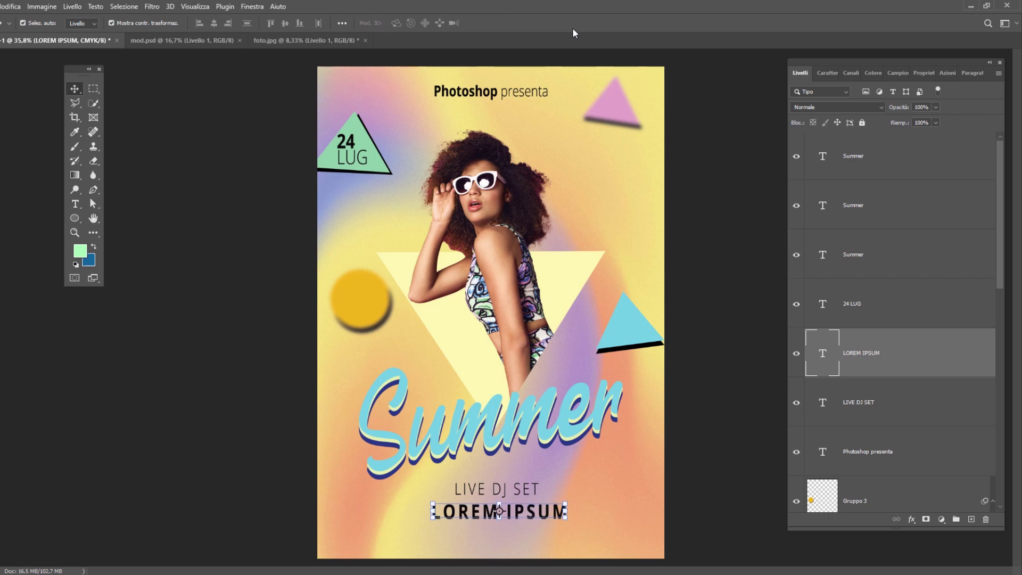
pyautogui.press('Up')
pyautogui.press('Up')
pyautogui.press('Up')
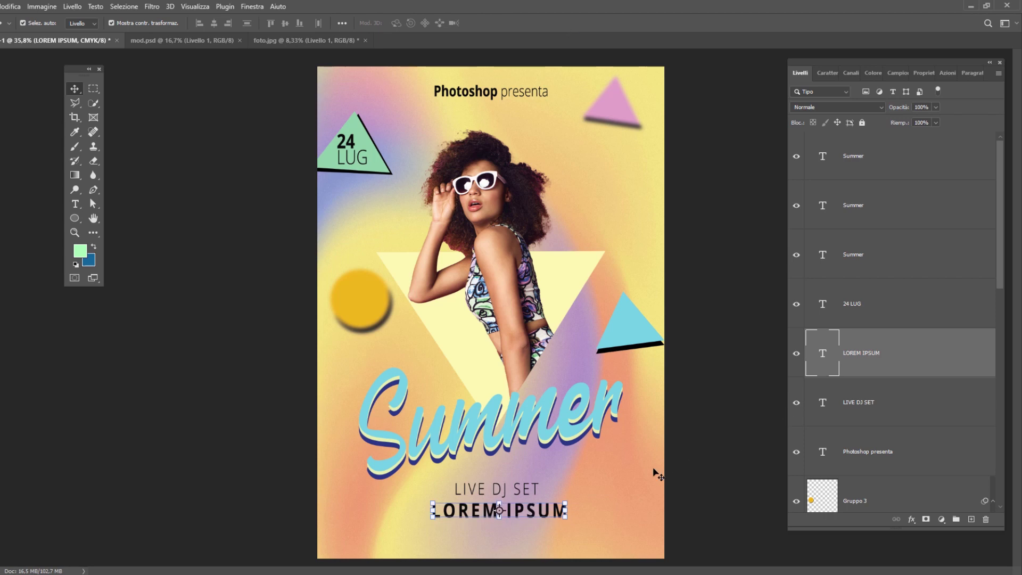
pyautogui.click(520, 490)
# Duplicate LIVE DJ SET below LOREM IPSUM and reduce its text size
pyautogui.moveTo(522, 492); pyautogui.dragTo(524, 534)
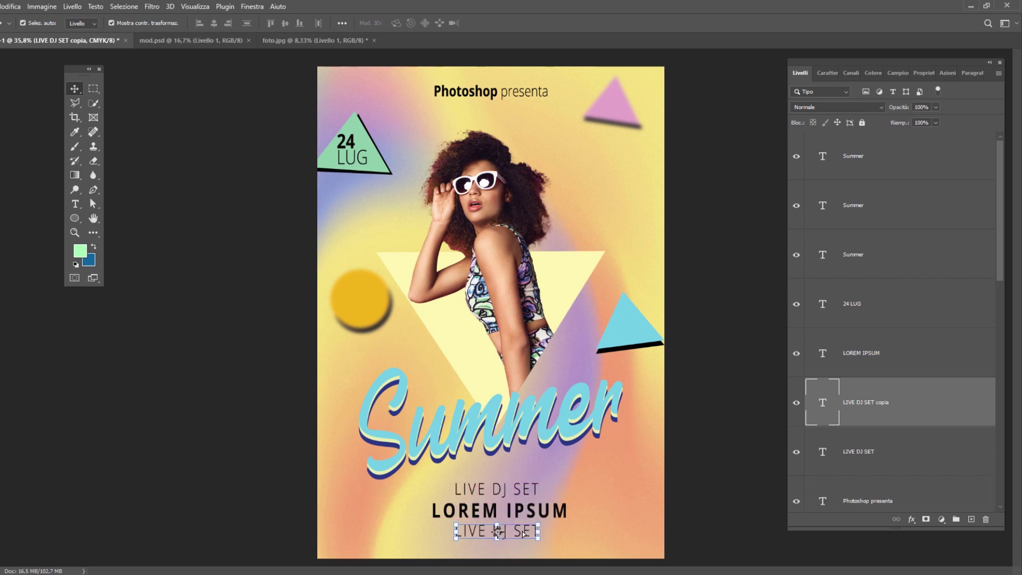
pyautogui.click(817, 76)
pyautogui.moveTo(795, 107); pyautogui.dragTo(747, 107)
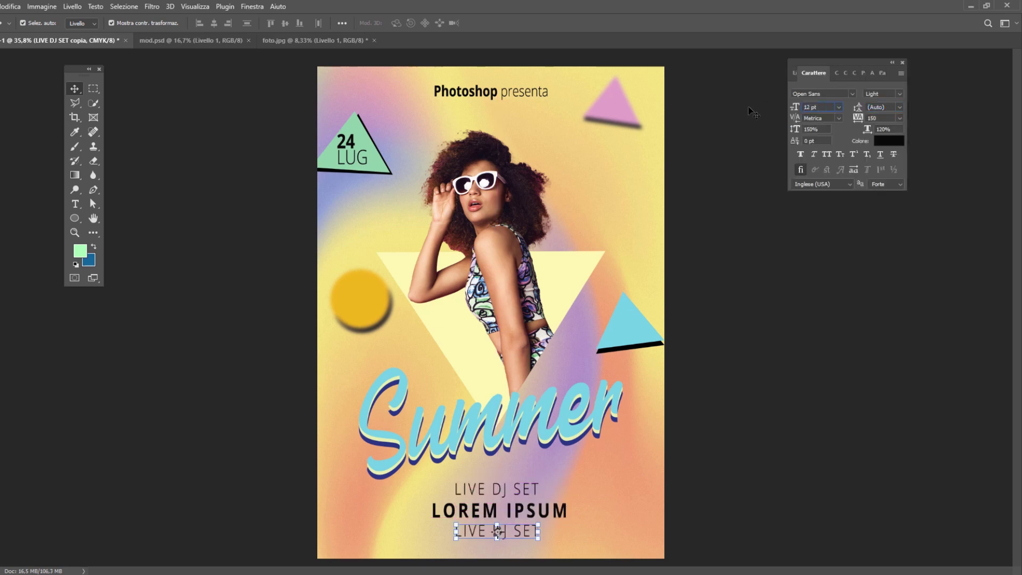
pyautogui.press('t')
pyautogui.click(494, 532)
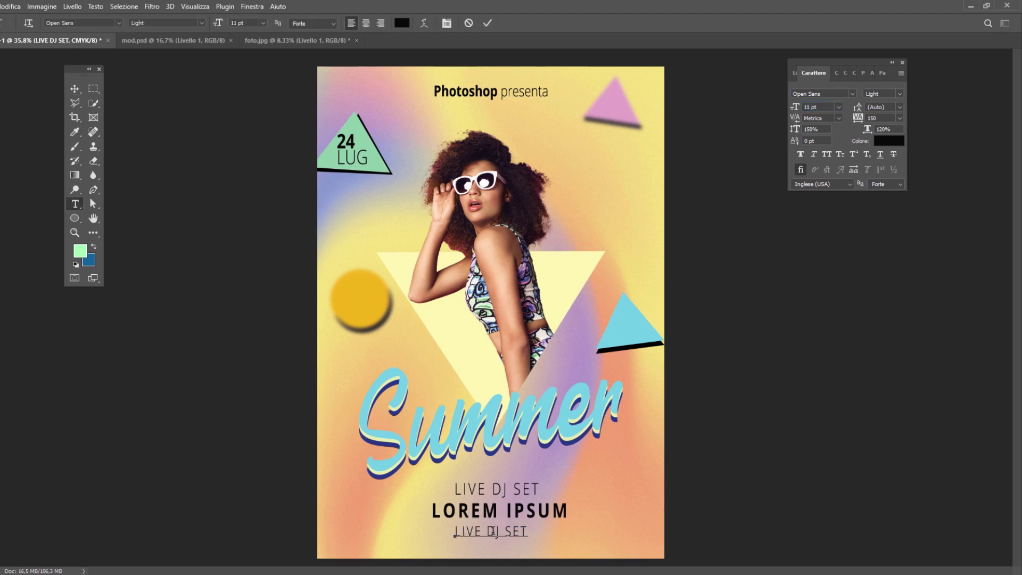
pyautogui.hotkey('ctrl', 'a')
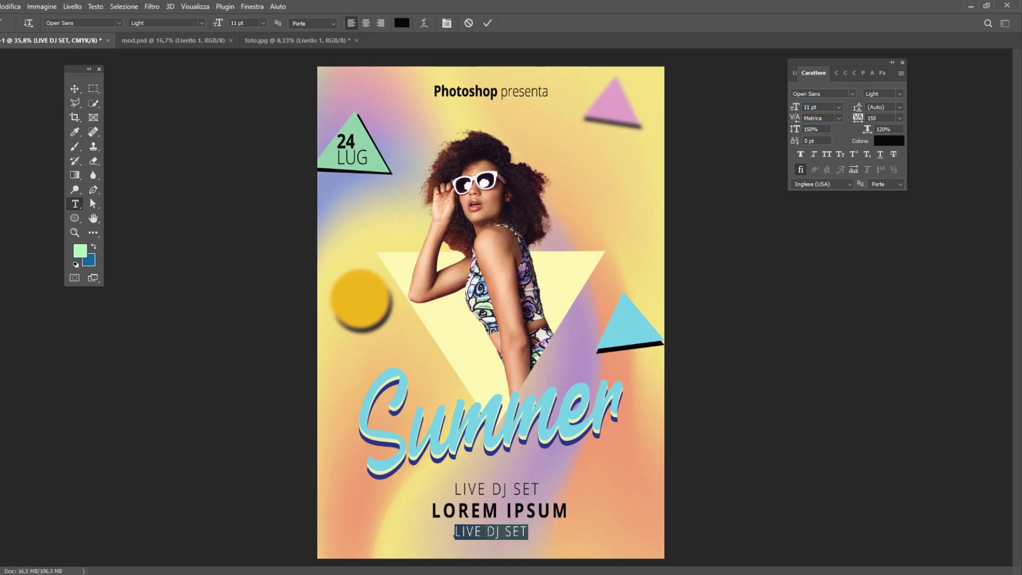
pyautogui.write('W')
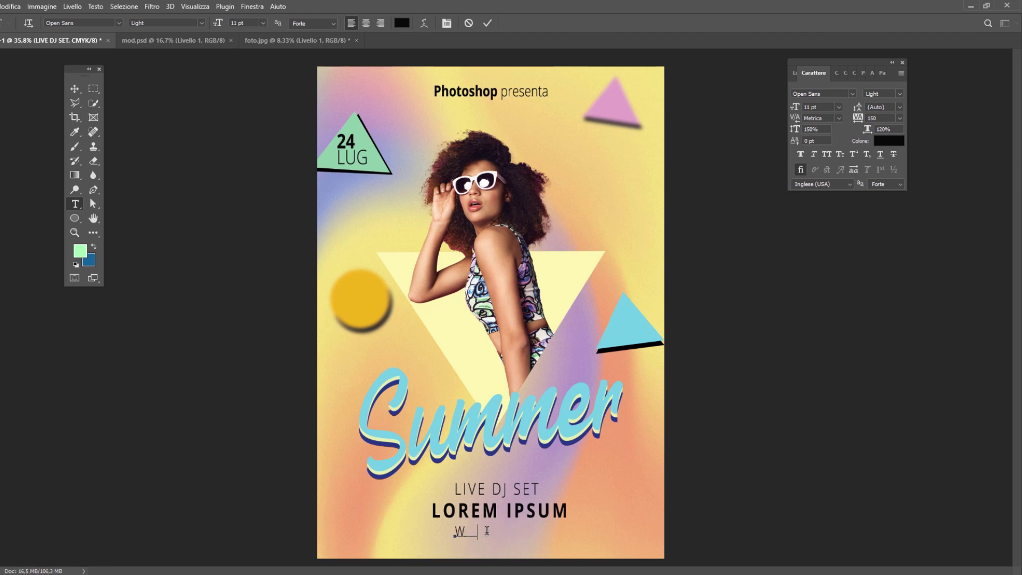
pyautogui.write('WW.LORMPS')
pyautogui.press('BackSpace')
pyautogui.press('BackSpace')
pyautogui.press('BackSpace')
pyautogui.press('BackSpace')
pyautogui.write('EMIPSUM.CO')
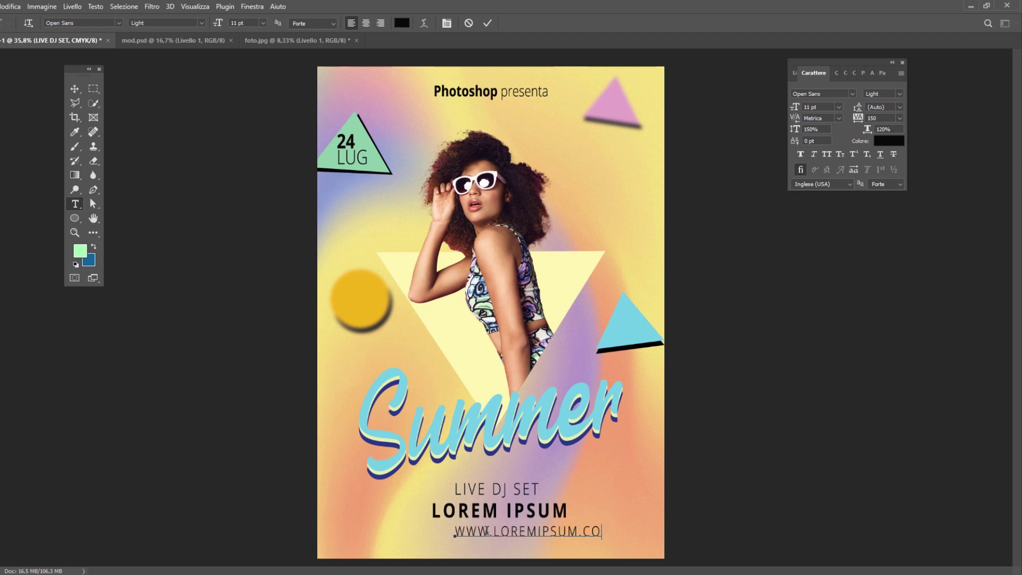
pyautogui.write('M')
pyautogui.moveTo(591, 532); pyautogui.dragTo(557, 534)
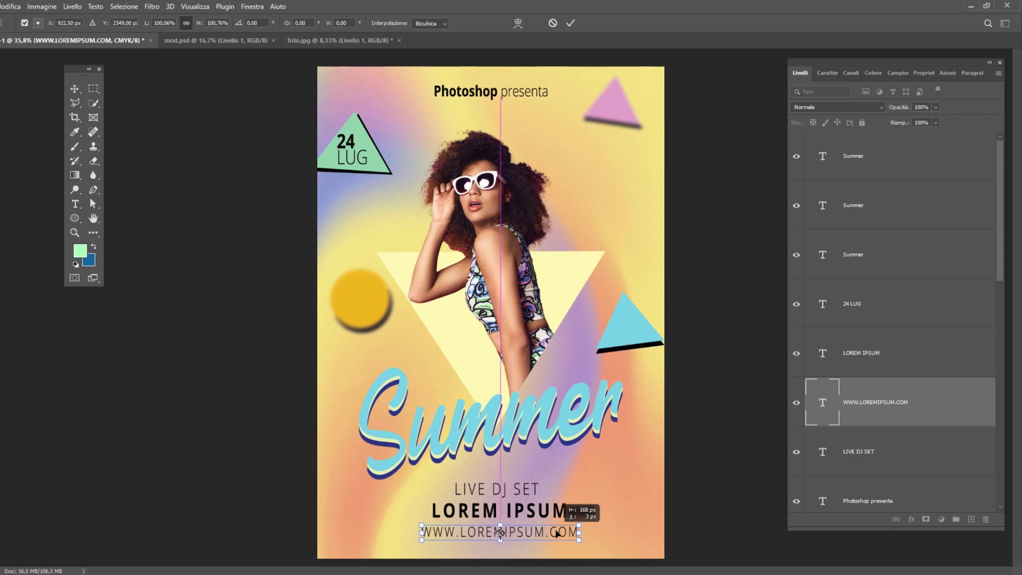
pyautogui.click(570, 23)
pyautogui.scroll(-3, 882, 341)
# Select the three footer text layers plus Sfondo copia and align their horizontal centres
pyautogui.keyDown('shift'); pyautogui.click(880, 309); pyautogui.keyUp('shift')
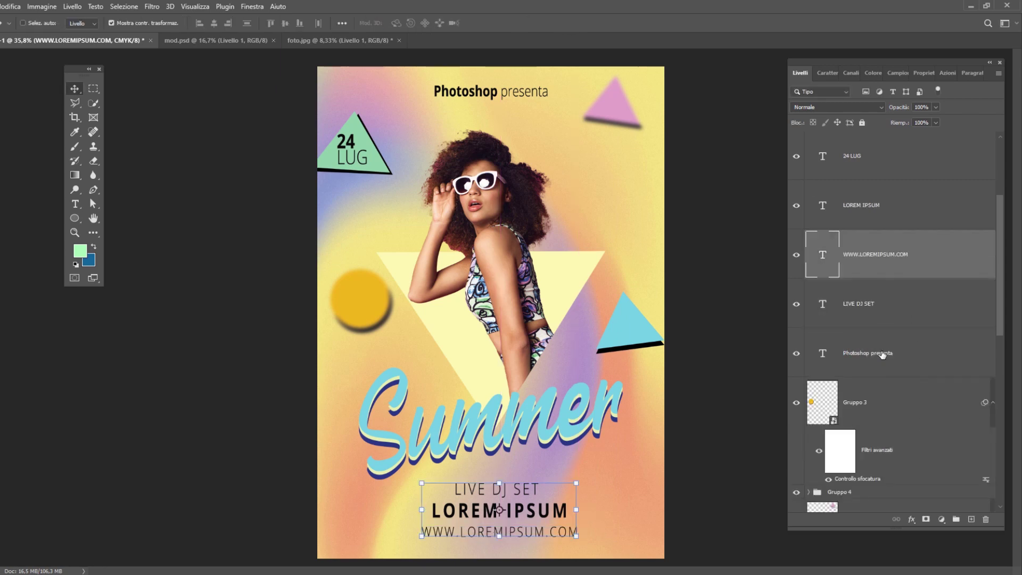
pyautogui.keyDown('shift'); pyautogui.click(882, 338); pyautogui.keyUp('shift')
pyautogui.keyDown('ctrl'); pyautogui.click(895, 208); pyautogui.keyUp('ctrl')
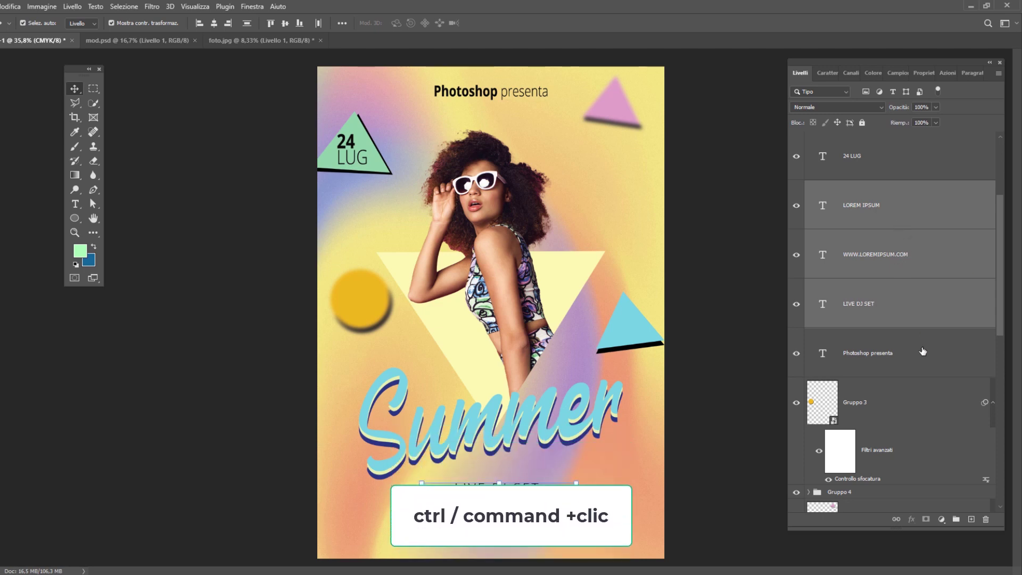
pyautogui.scroll(-5, 922, 351)
pyautogui.scroll(-3, 905, 394)
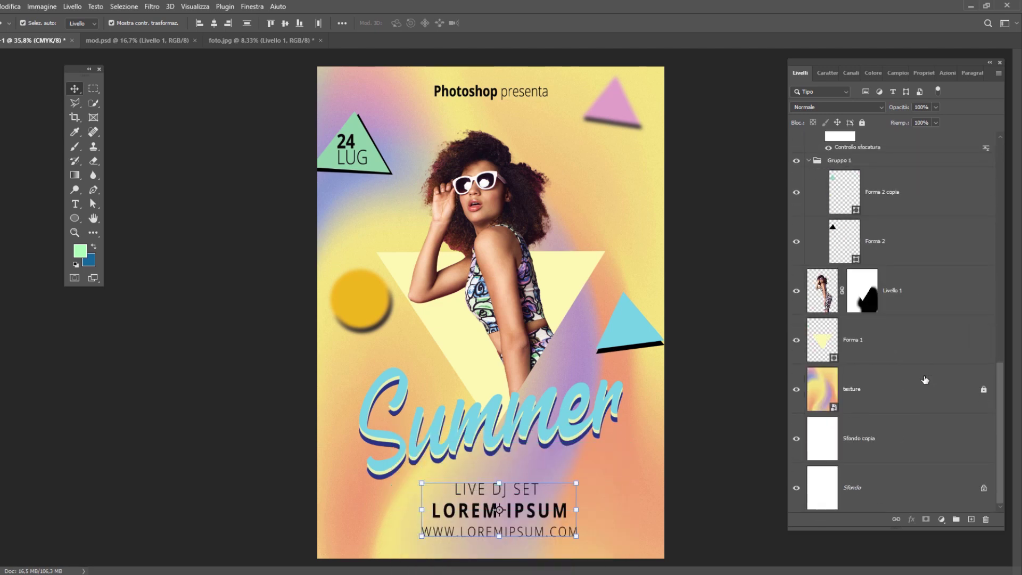
pyautogui.click(882, 443)
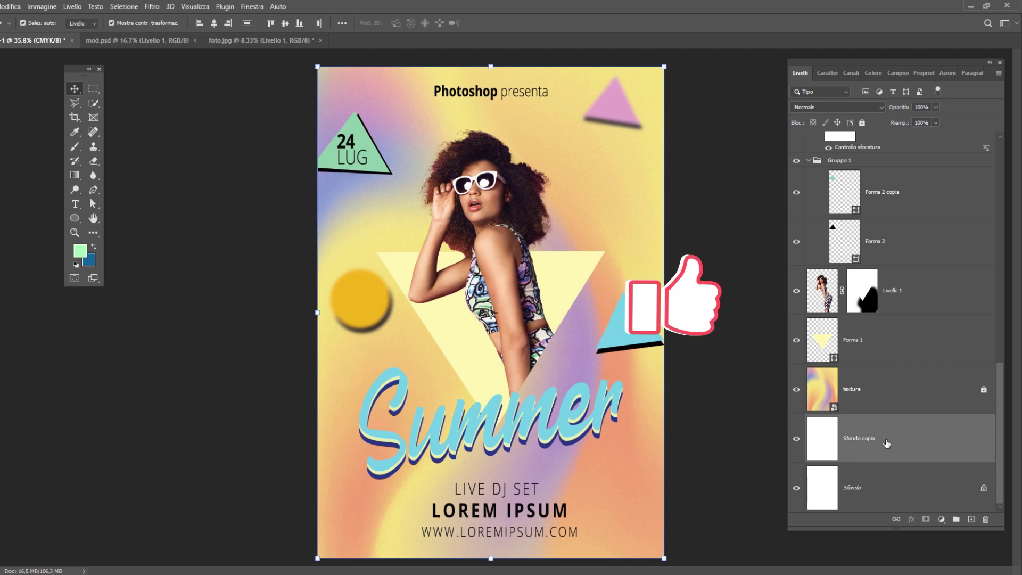
pyautogui.click(213, 24)
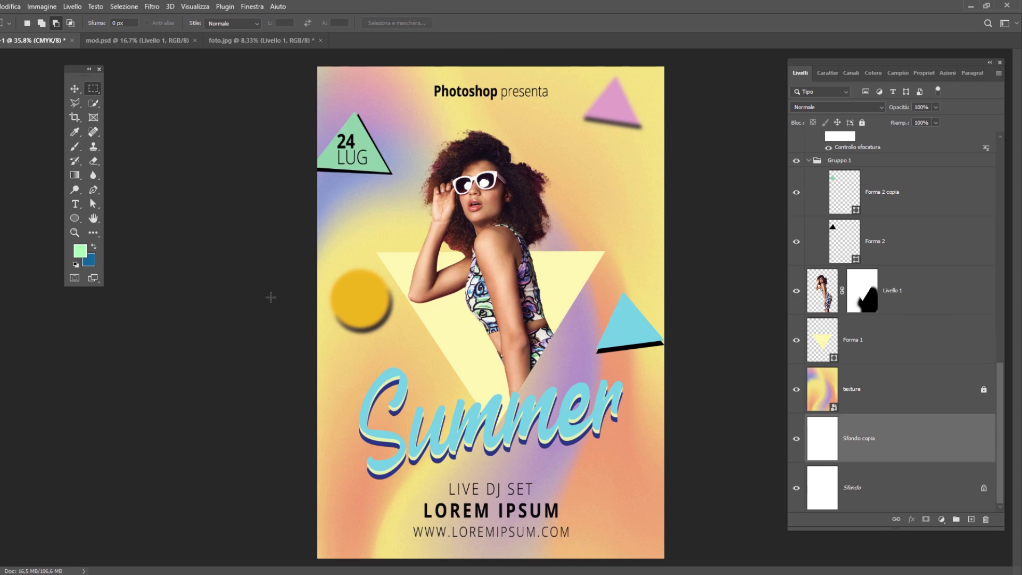
# Save the poster with Salva con nome as VOLANTINO.psd
pyautogui.click(25, 7)
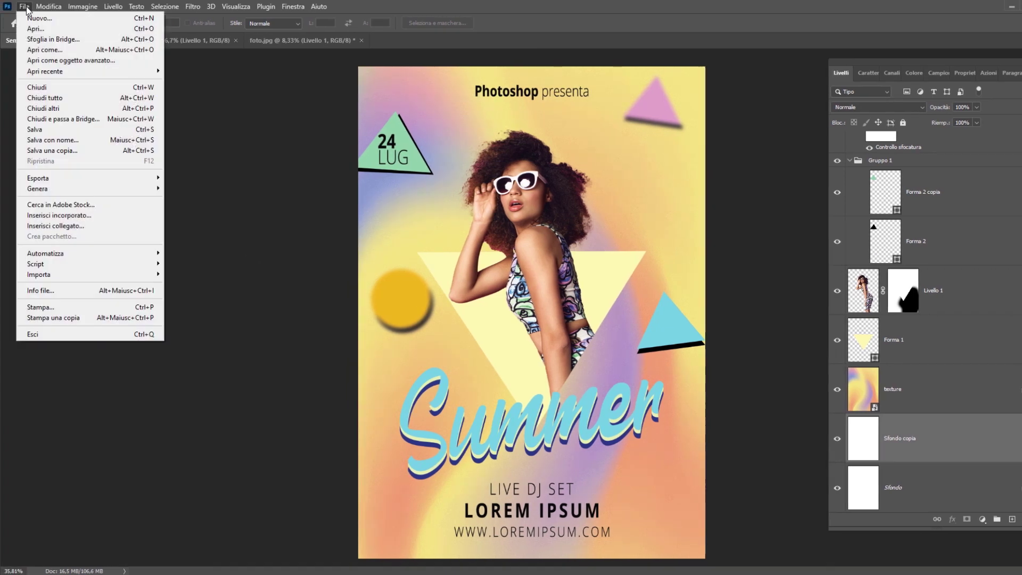
pyautogui.click(52, 140)
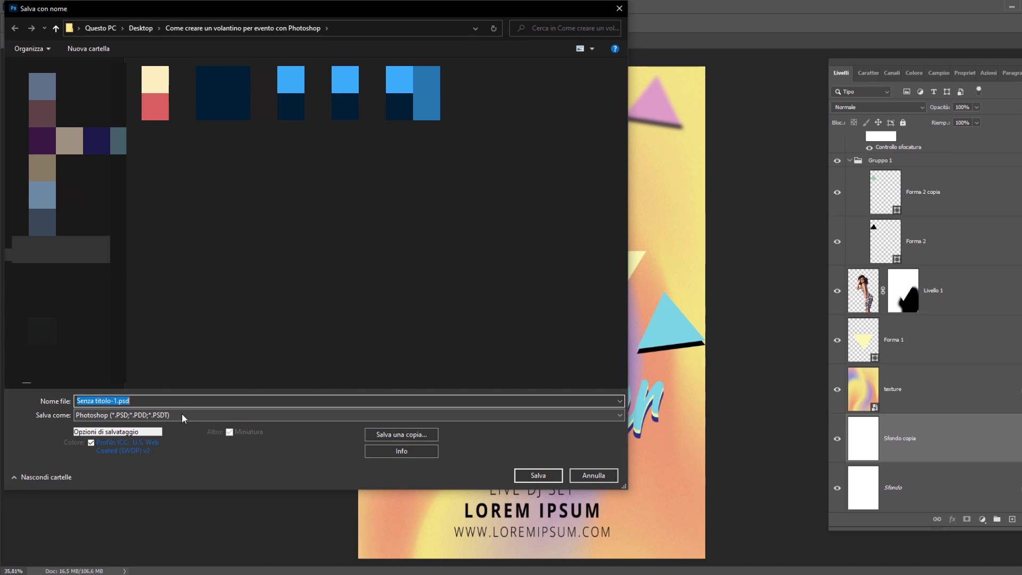
pyautogui.click(137, 402)
pyautogui.moveTo(117, 401); pyautogui.dragTo(77, 400)
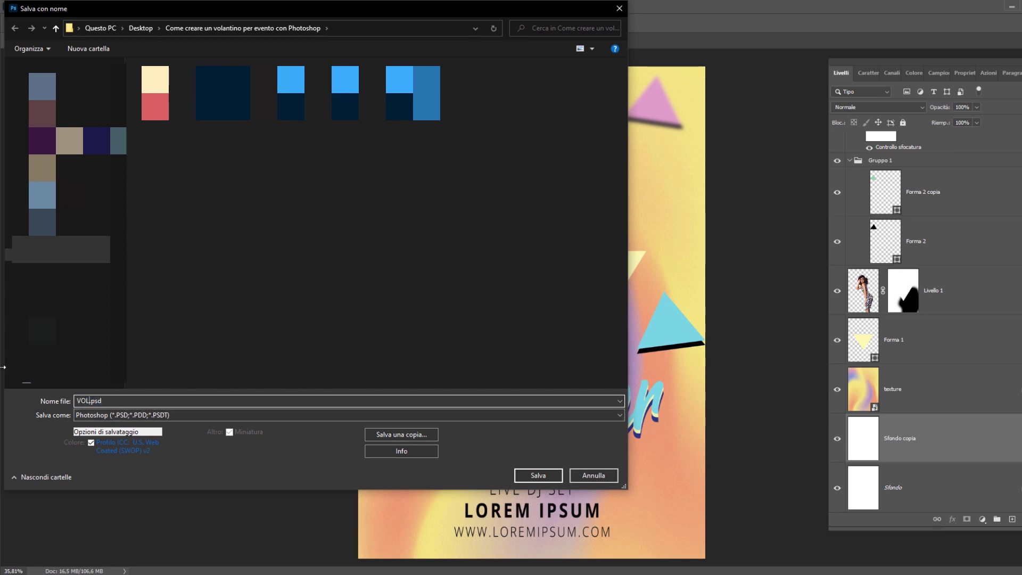
pyautogui.write('VOLANTINO')
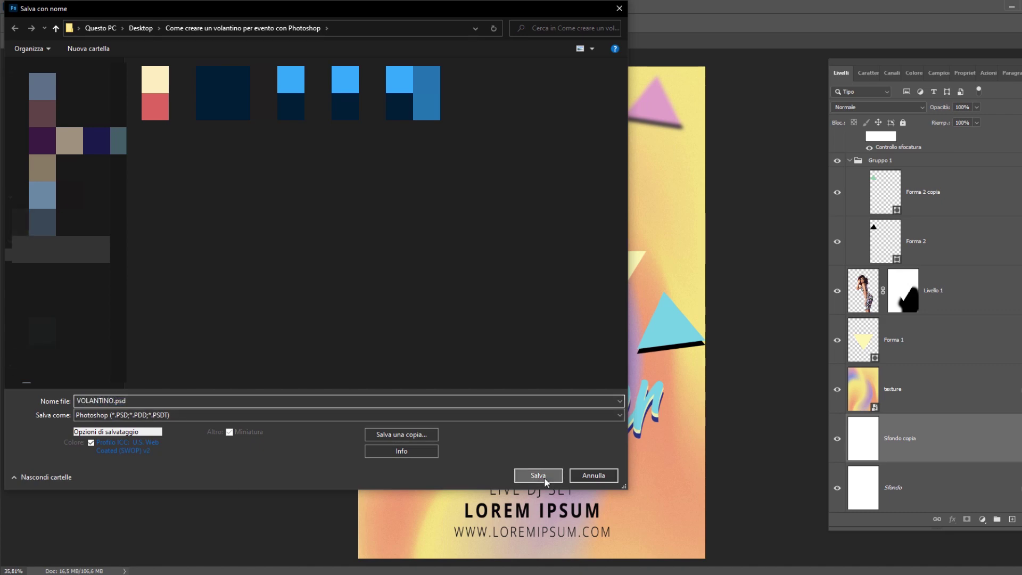
pyautogui.click(538, 476)
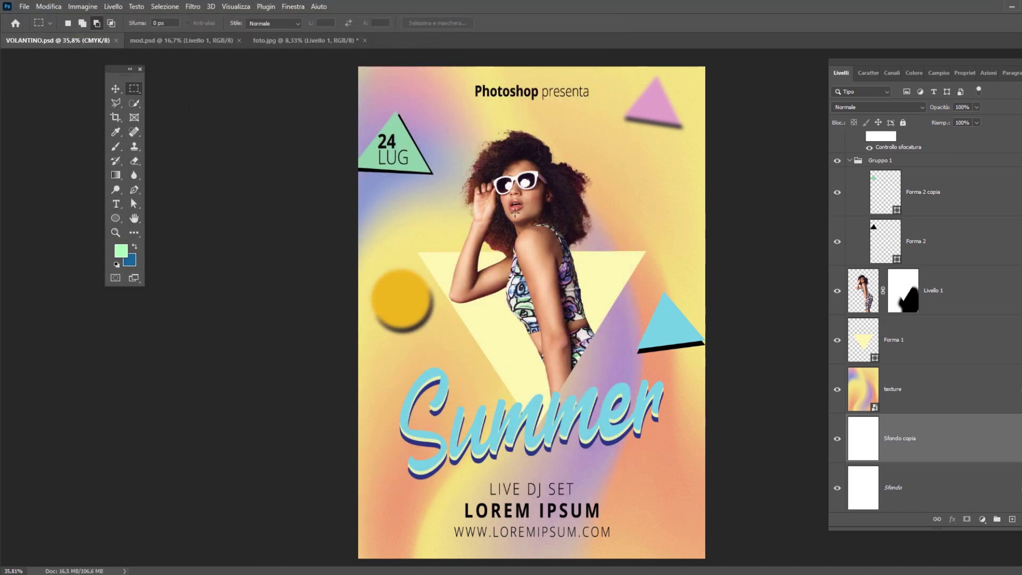
# Save a copy of the poster as JPEG, named VOLANTINO.jpg without 'copia'
pyautogui.click(24, 6)
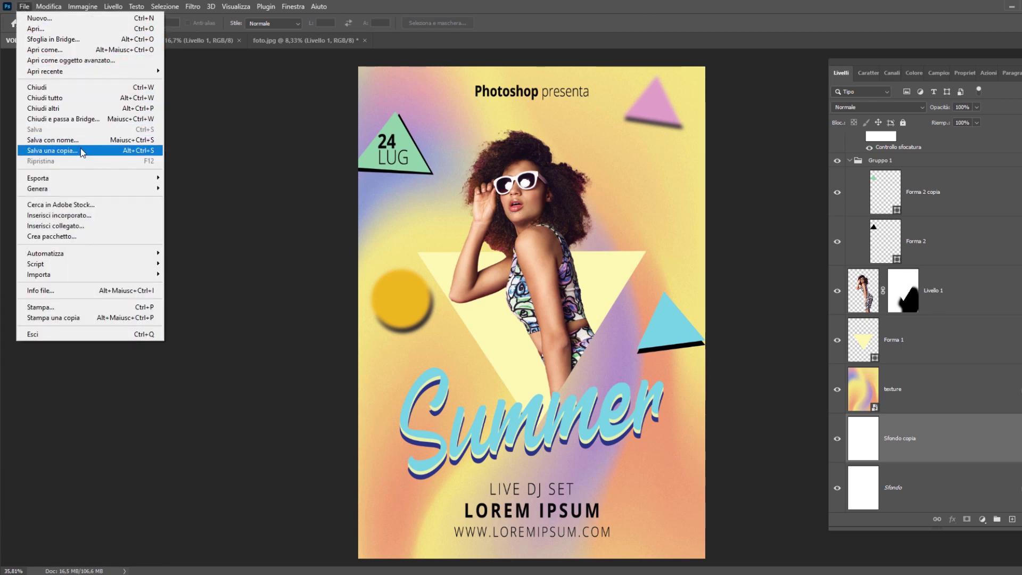
pyautogui.click(63, 150)
pyautogui.click(149, 416)
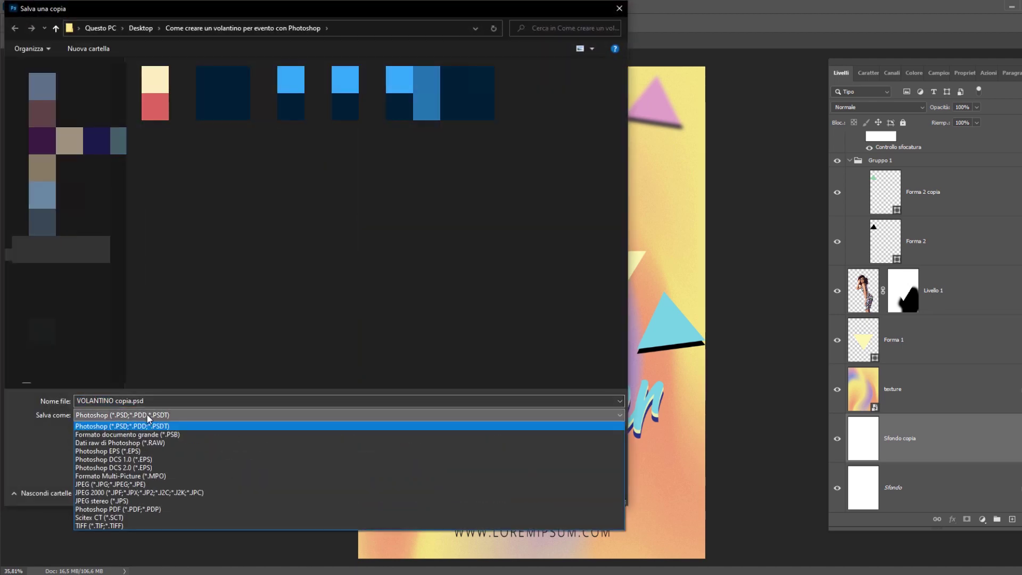
pyautogui.click(145, 484)
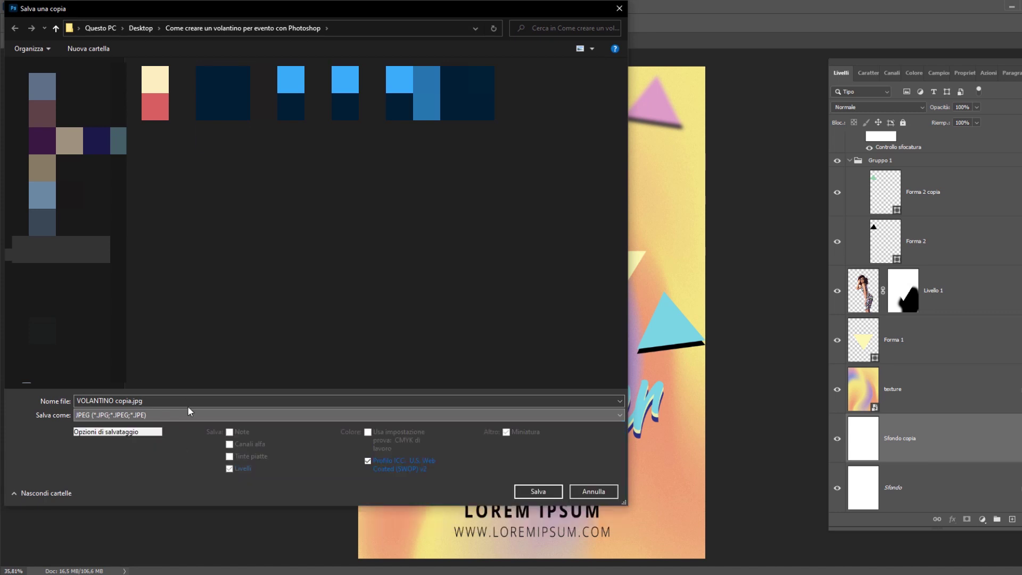
pyautogui.press('Left')
pyautogui.press('Left')
pyautogui.press('Left')
pyautogui.hotkey('ctrl', 'shift', 'Left')
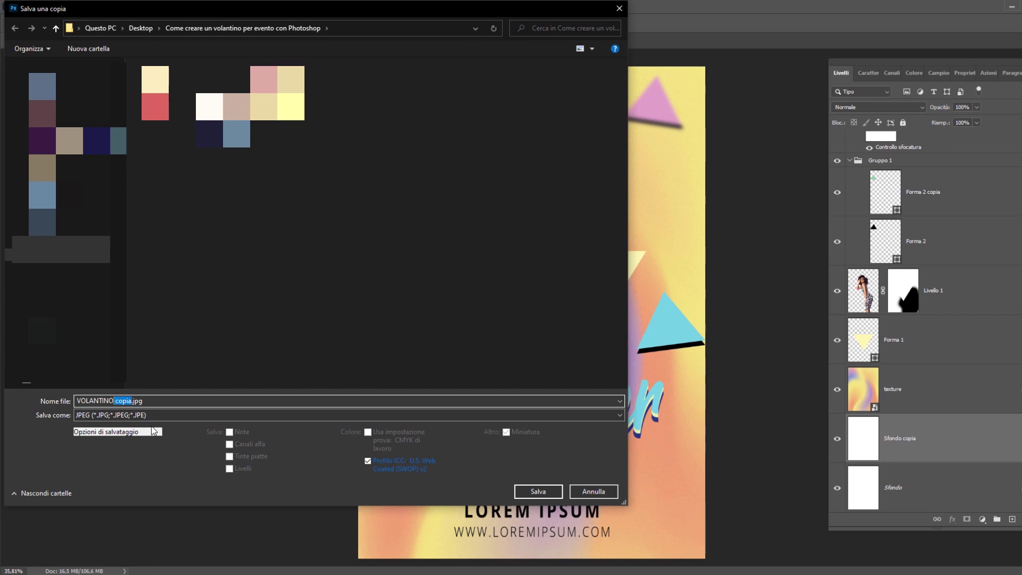
pyautogui.press('BackSpace')
# Confirm the JPEG save at maximum quality 12
pyautogui.click(548, 490)
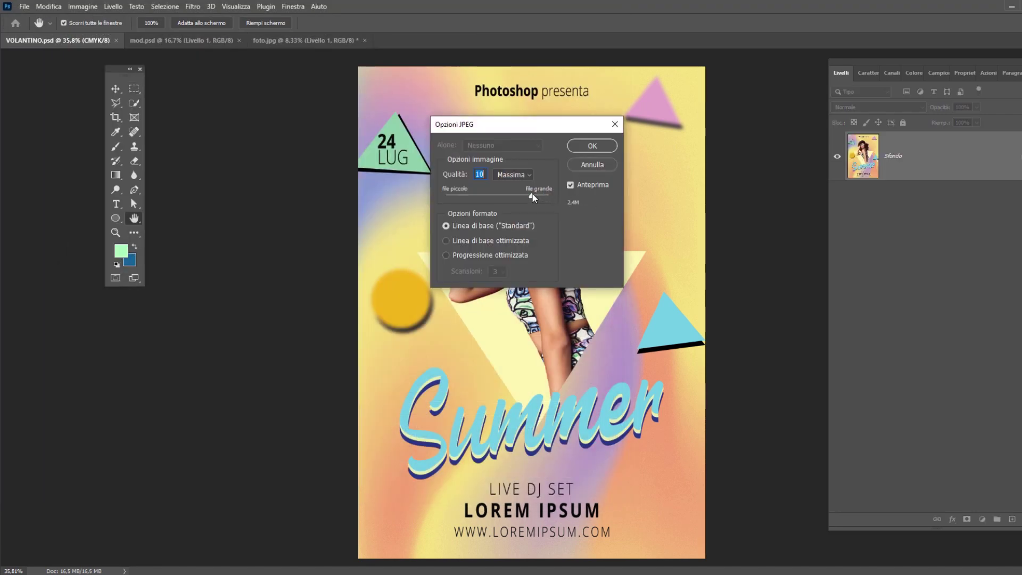
pyautogui.moveTo(533, 197); pyautogui.dragTo(549, 197)
pyautogui.click(589, 146)
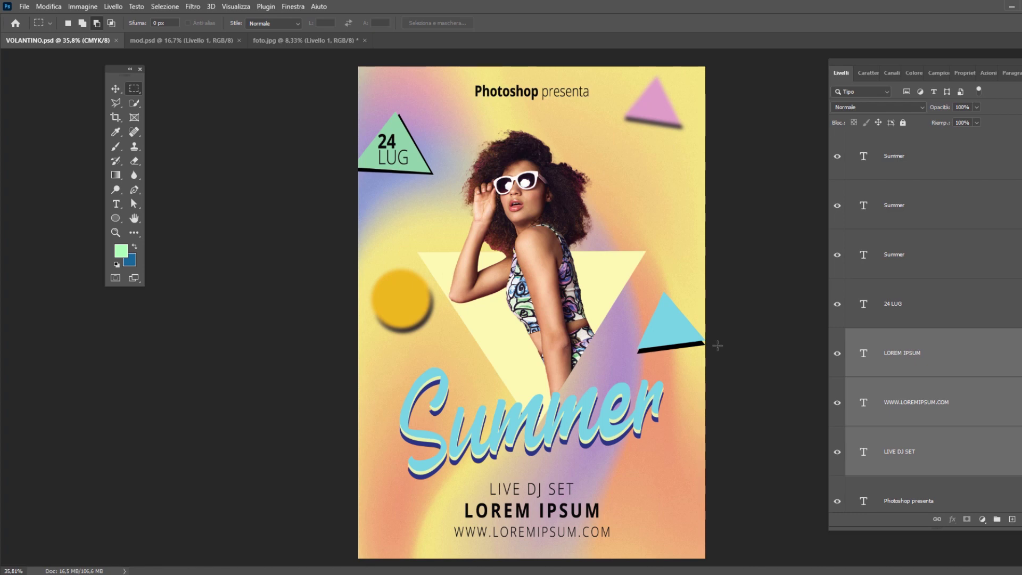
pyautogui.click(25, 10)
pyautogui.moveTo(38, 178)
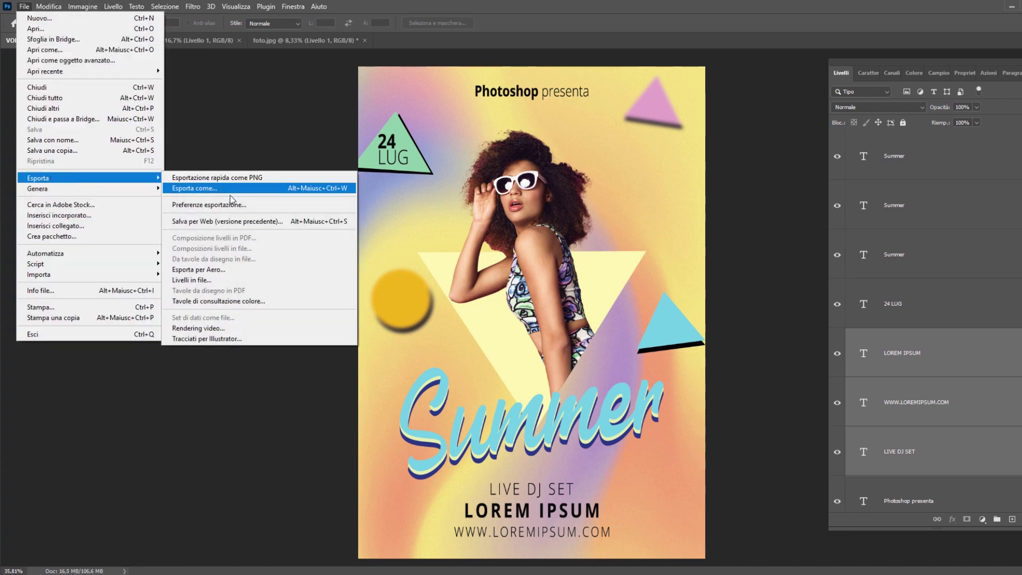
# In Save for Web, show the whole poster and set JPEG quality to 60
pyautogui.click(234, 221)
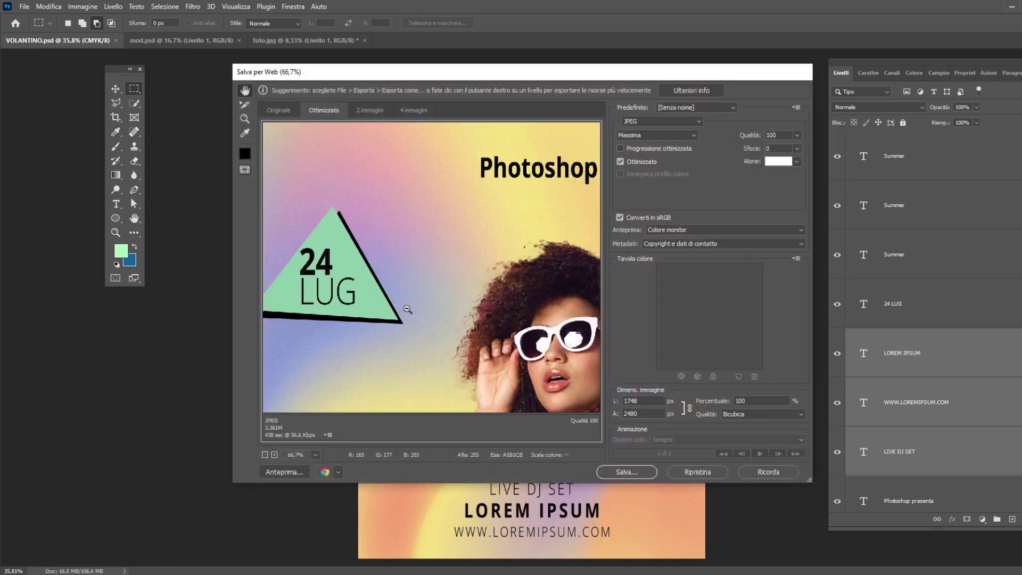
pyautogui.keyDown('alt'); pyautogui.click(408, 309); pyautogui.keyUp('alt')
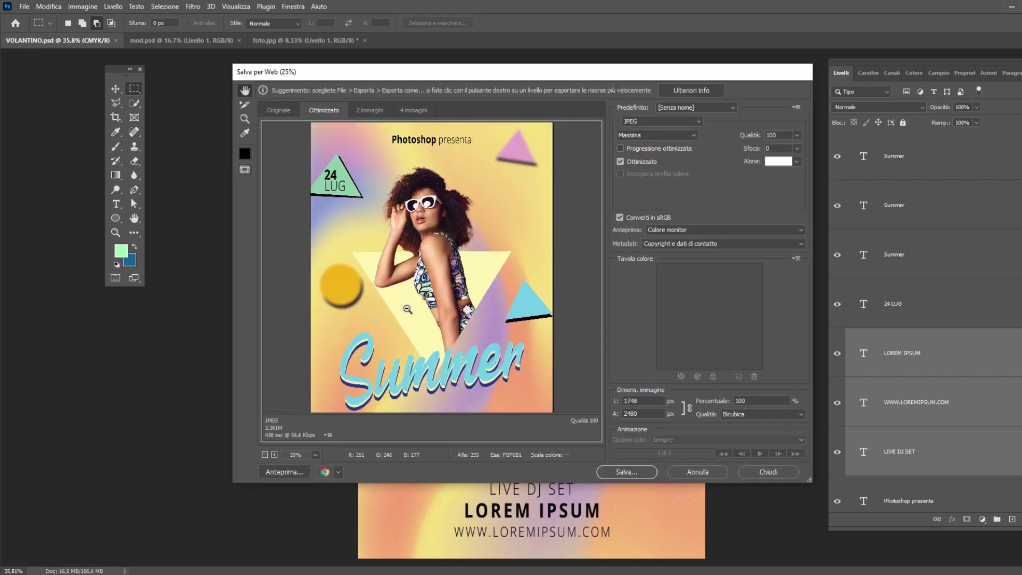
pyautogui.doubleClick(770, 135)
pyautogui.write('60')
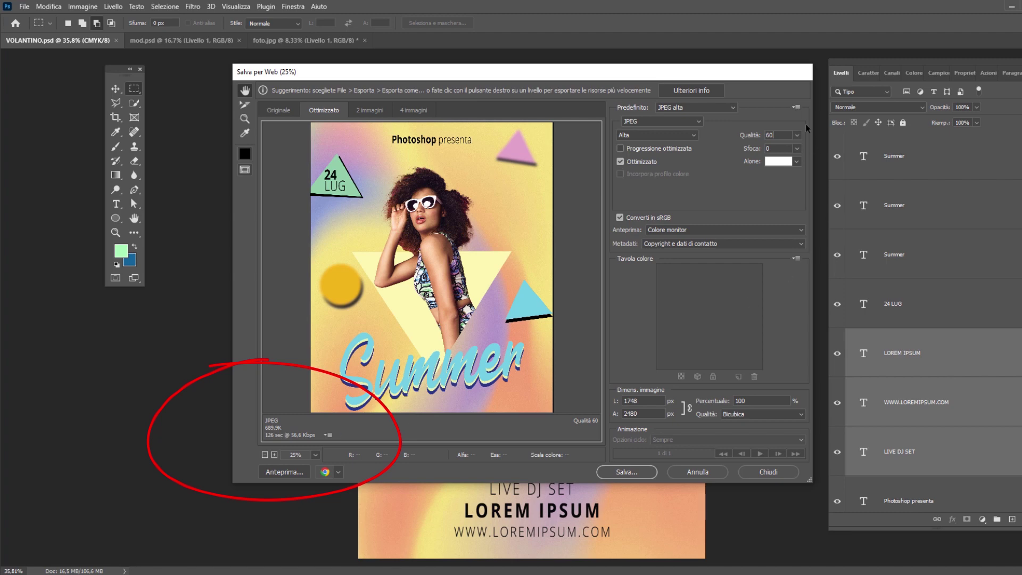
# Set the export image width to 900 px
pyautogui.doubleClick(647, 400)
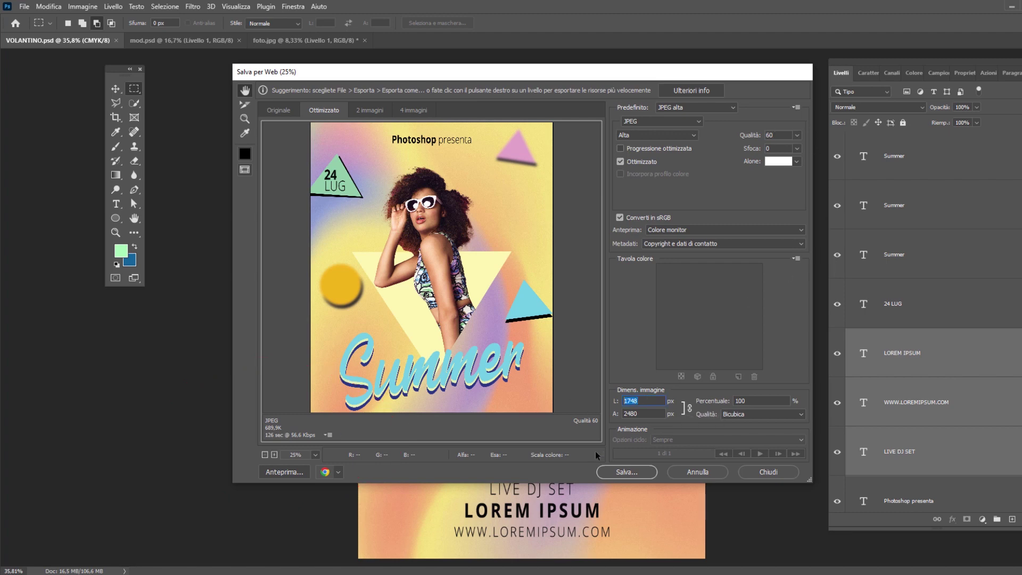
pyautogui.write('10')
pyautogui.write('13')
pyautogui.press('Tab')
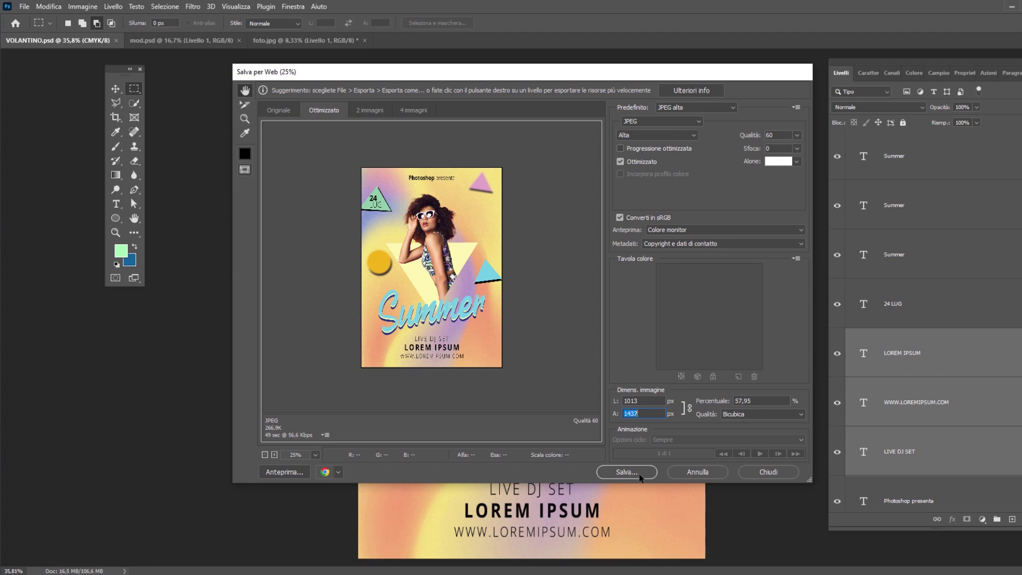
pyautogui.click(645, 400)
pyautogui.write('900')
pyautogui.press('Tab')
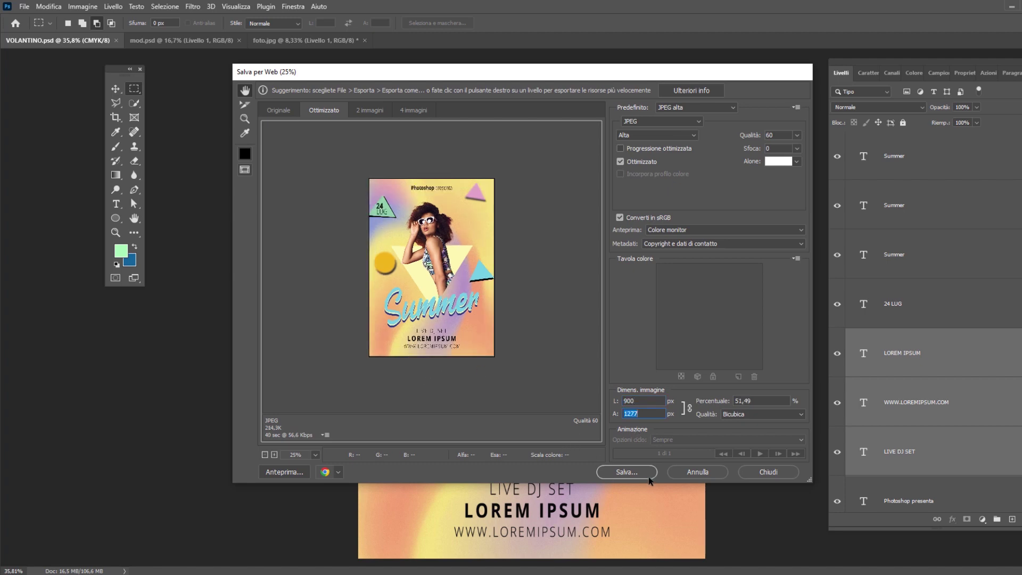
# Save the web export as VOLANTINOWEB.jpg
pyautogui.click(639, 471)
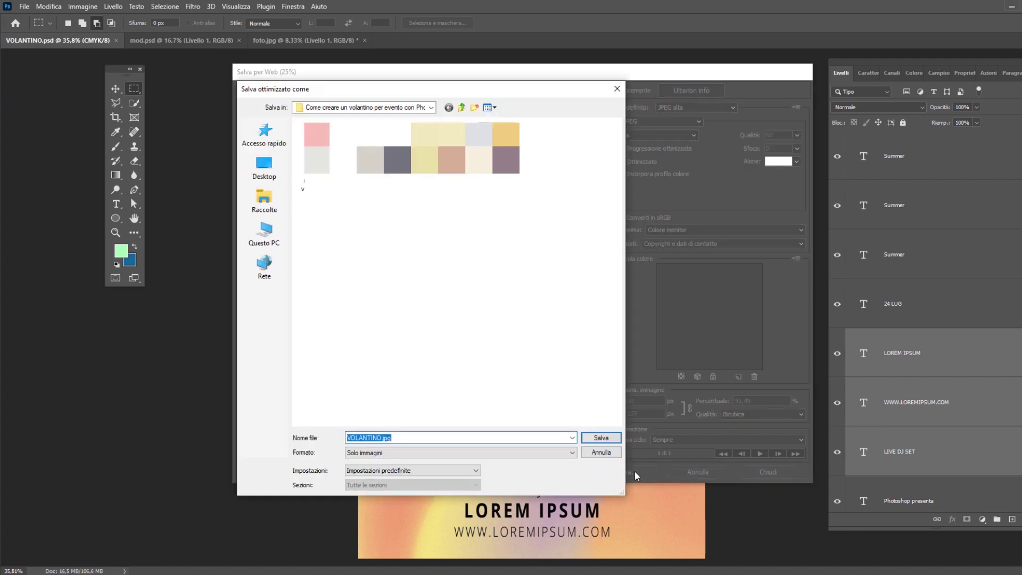
pyautogui.click(382, 440)
pyautogui.write('WEB')
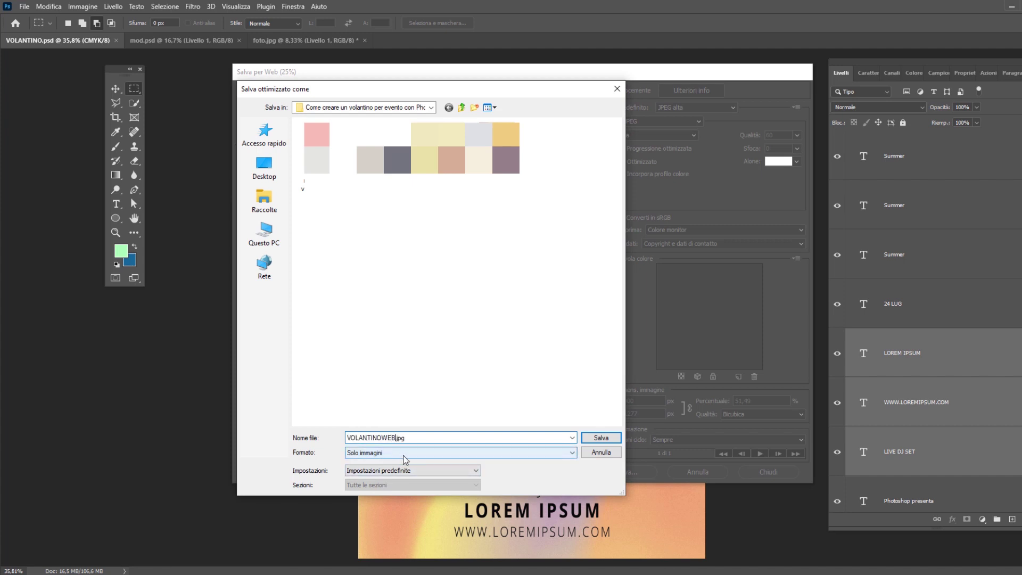
pyautogui.press('Return')
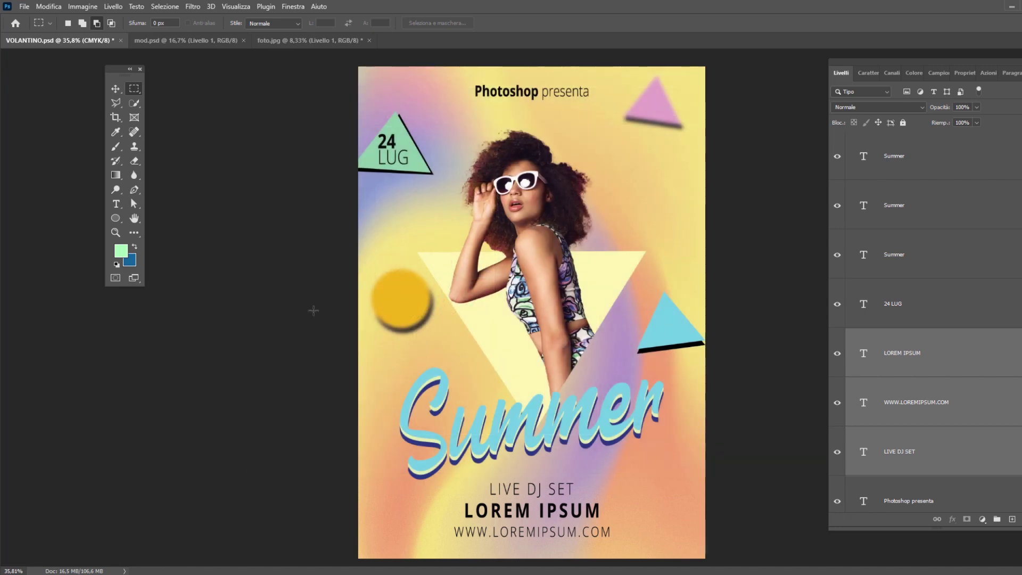